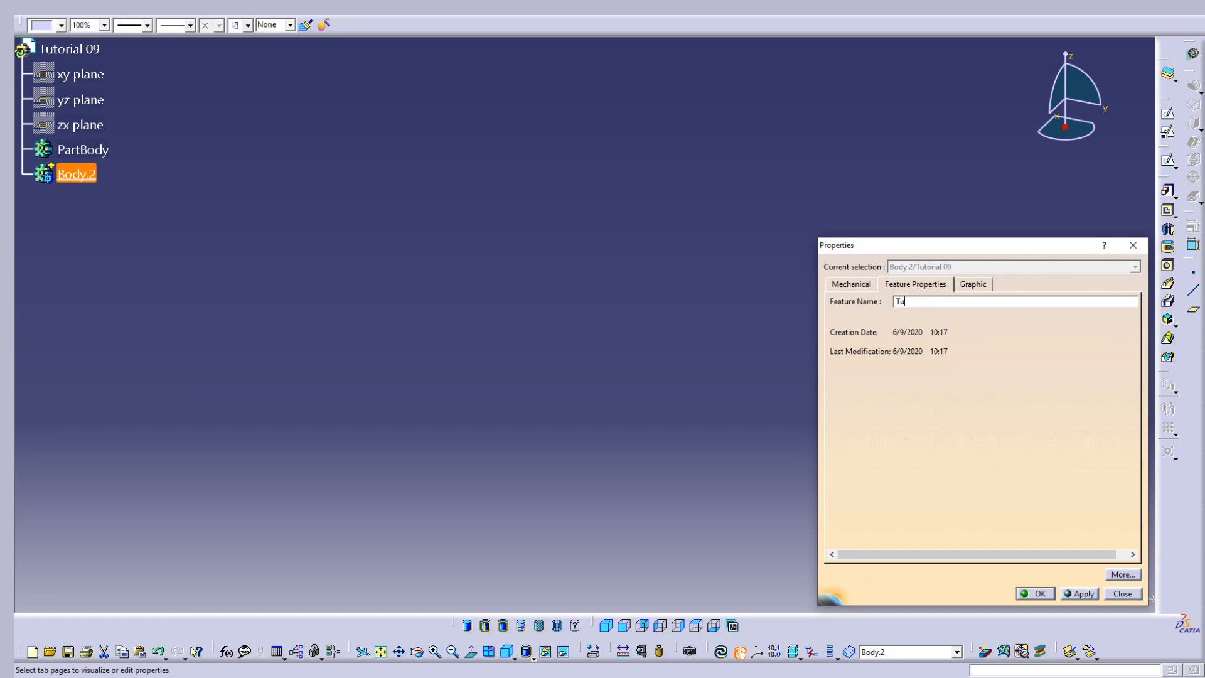
- Name the new body "Tutorial 09" and insert another body after it
{"action": "key", "text": "Return"}
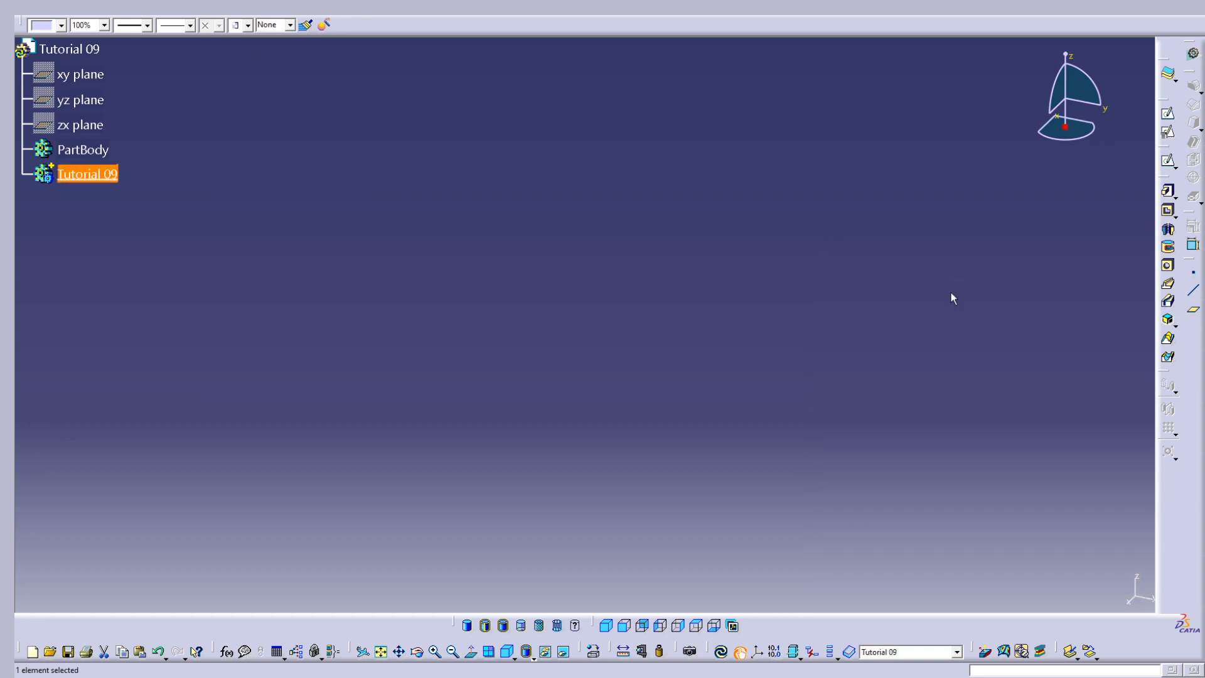
{"action": "left_click", "coordinate": [221, 17]}
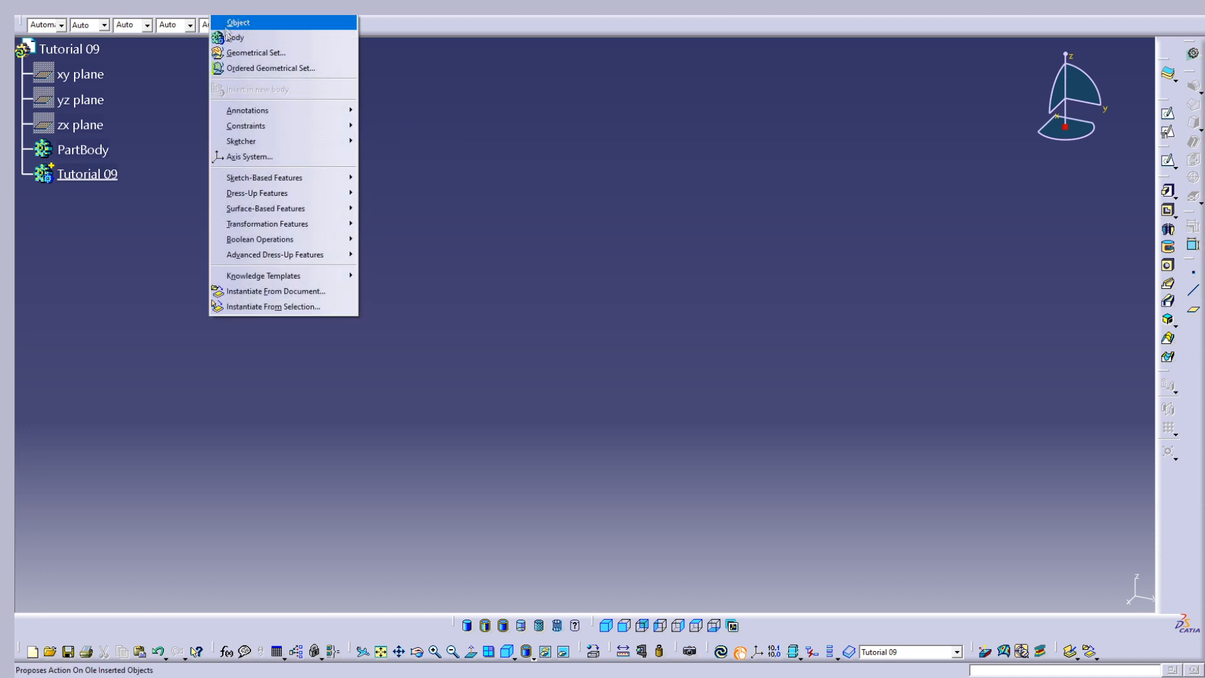
{"action": "left_click", "coordinate": [239, 35]}
{"action": "left_click", "coordinate": [77, 200]}
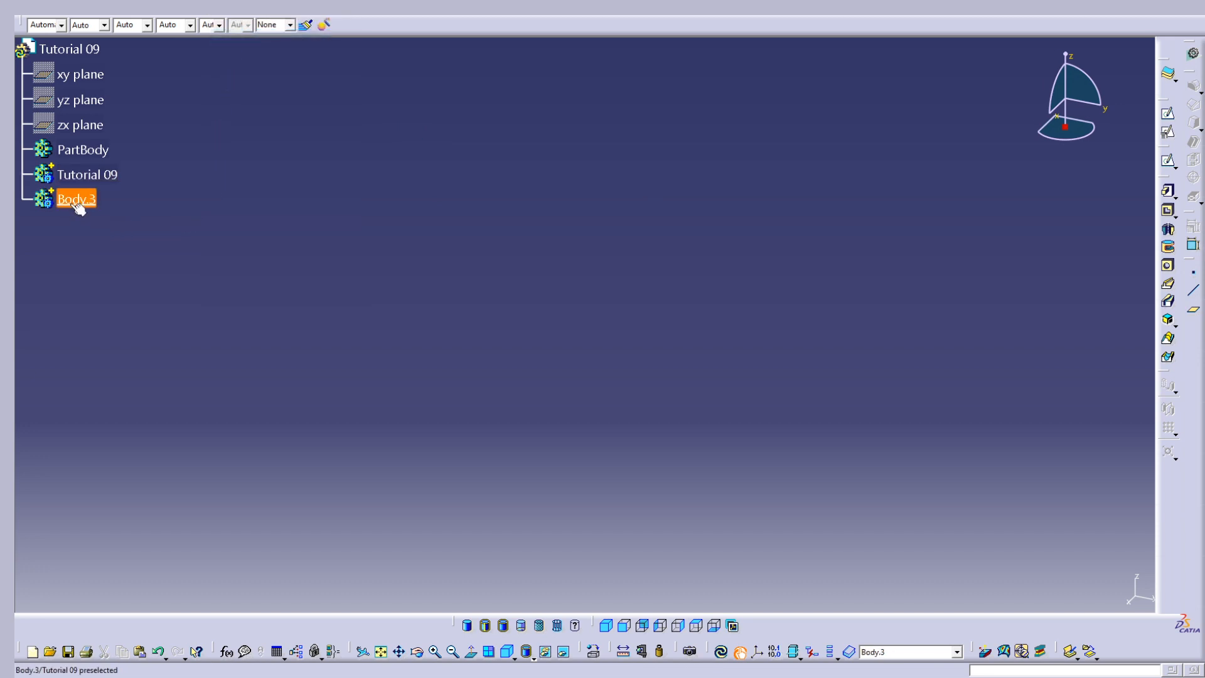
{"action": "right_click", "coordinate": [78, 201]}
{"action": "left_click", "coordinate": [182, 292]}
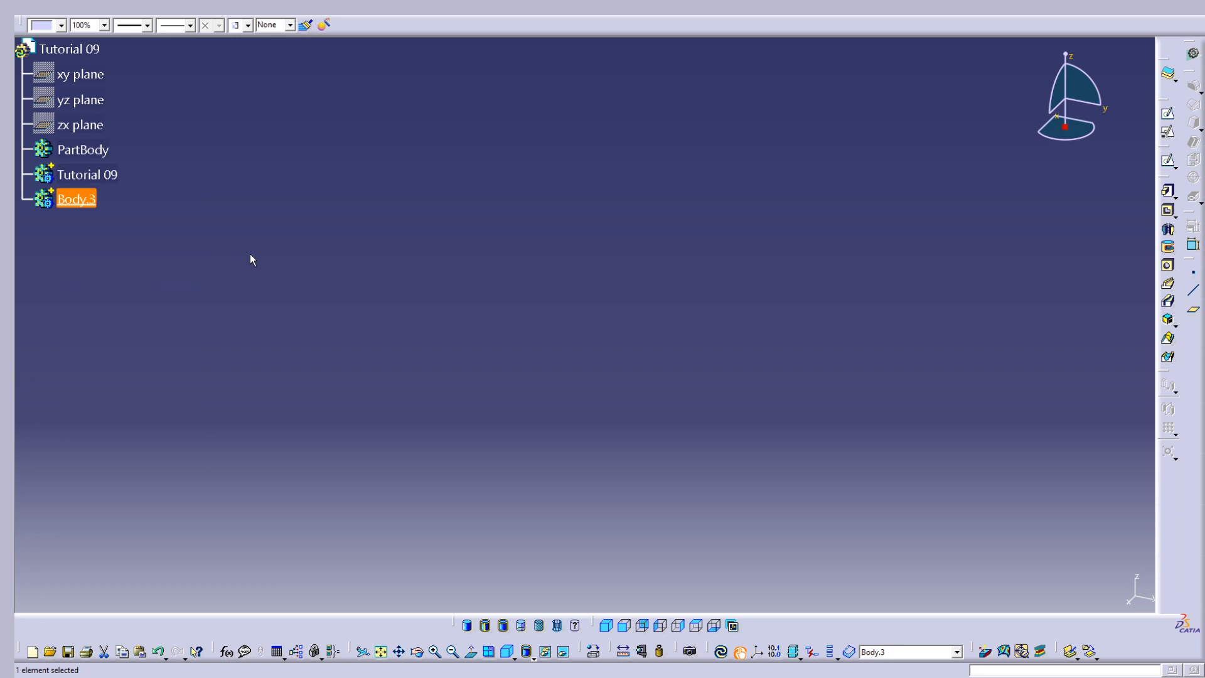
{"action": "left_click", "coordinate": [388, 240]}
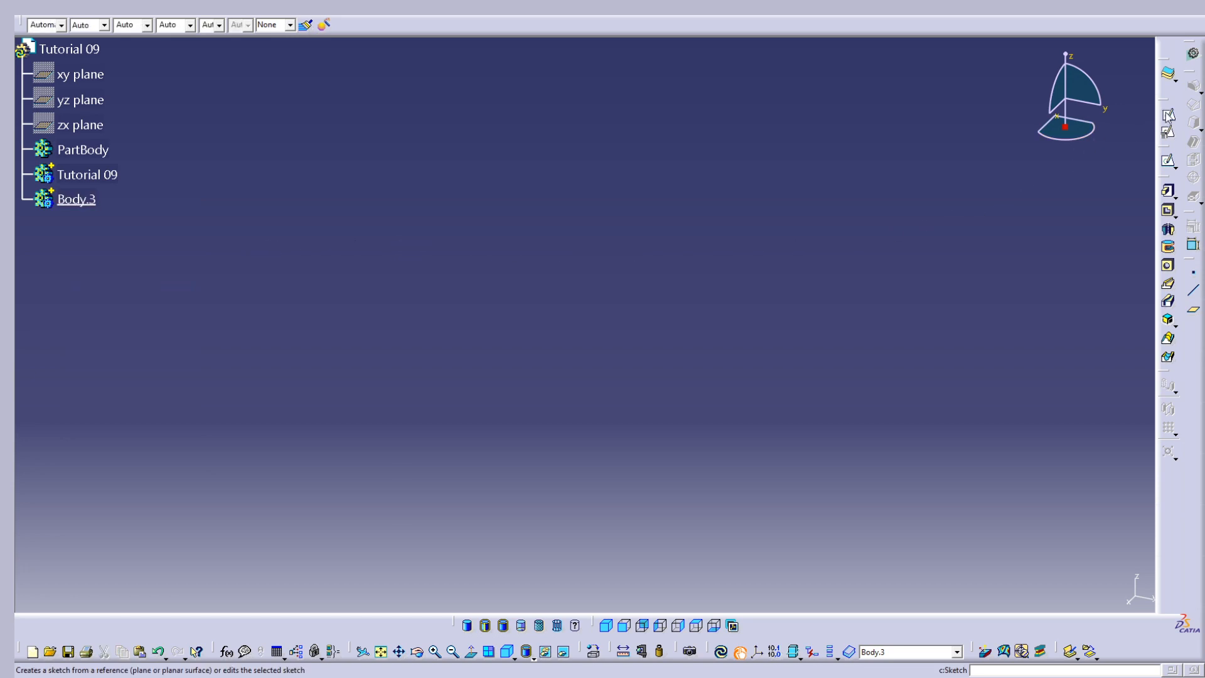
- Start a sketch on the xy plane and draw a circle with a radius of about 44 mm centred on the origin
{"action": "left_click", "coordinate": [80, 75]}
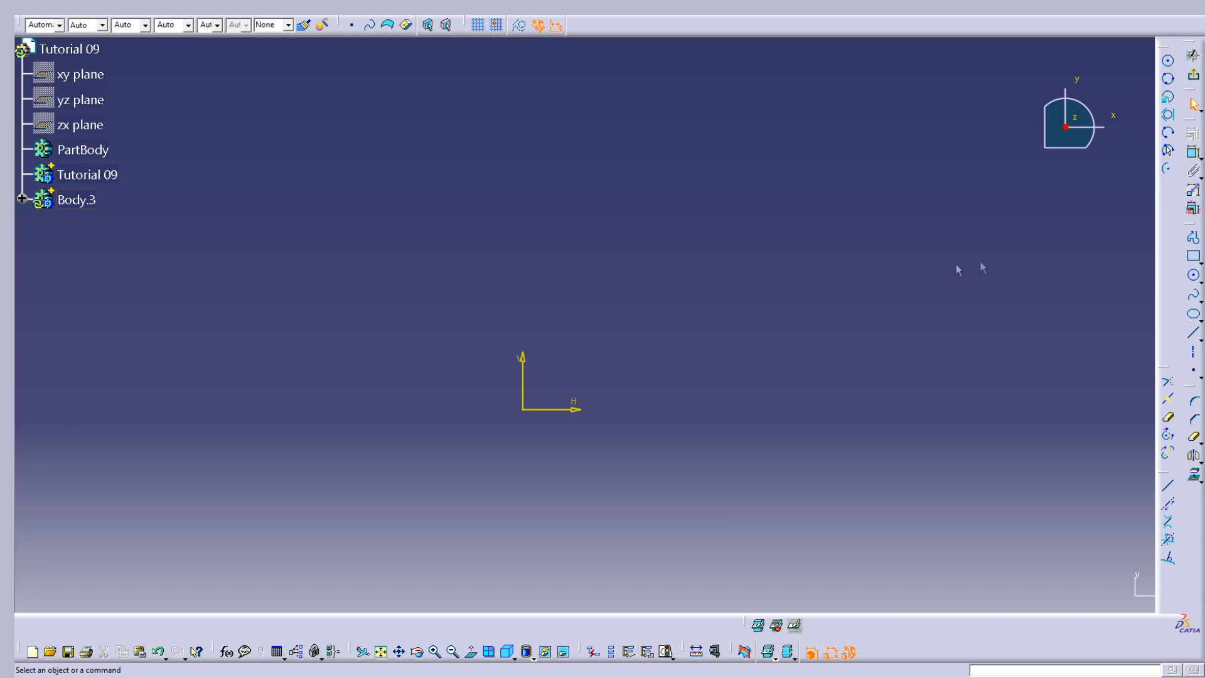
{"action": "left_click", "coordinate": [1194, 277]}
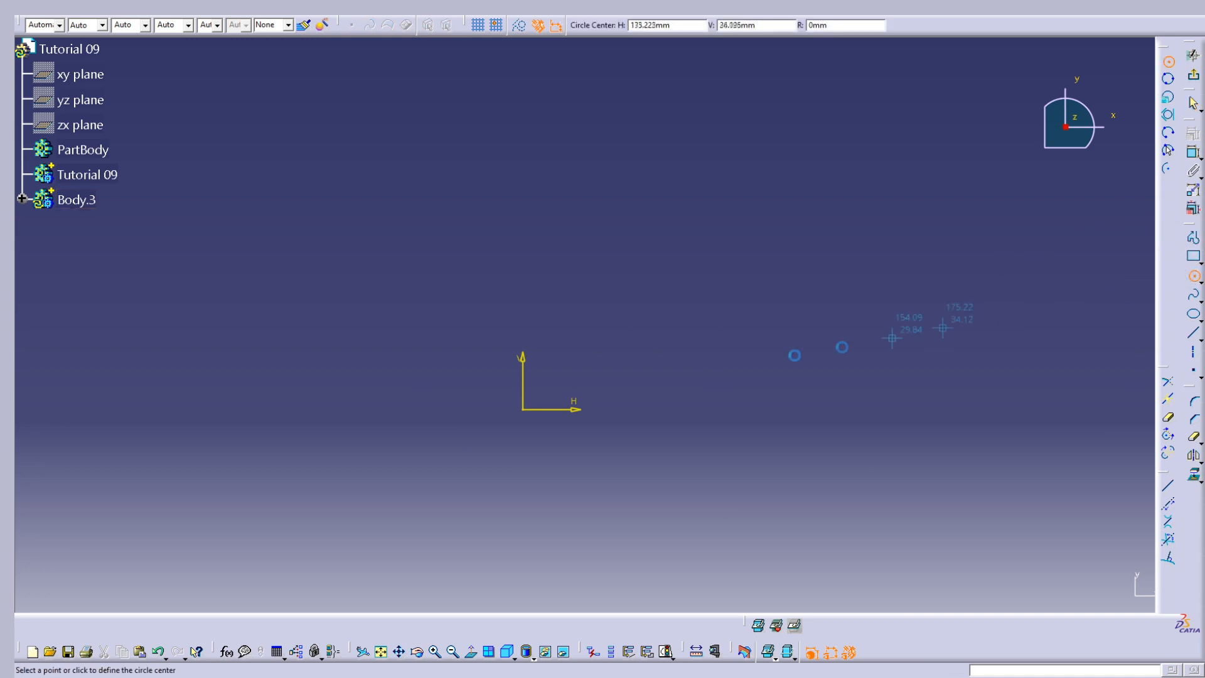
{"action": "left_click", "coordinate": [525, 411]}
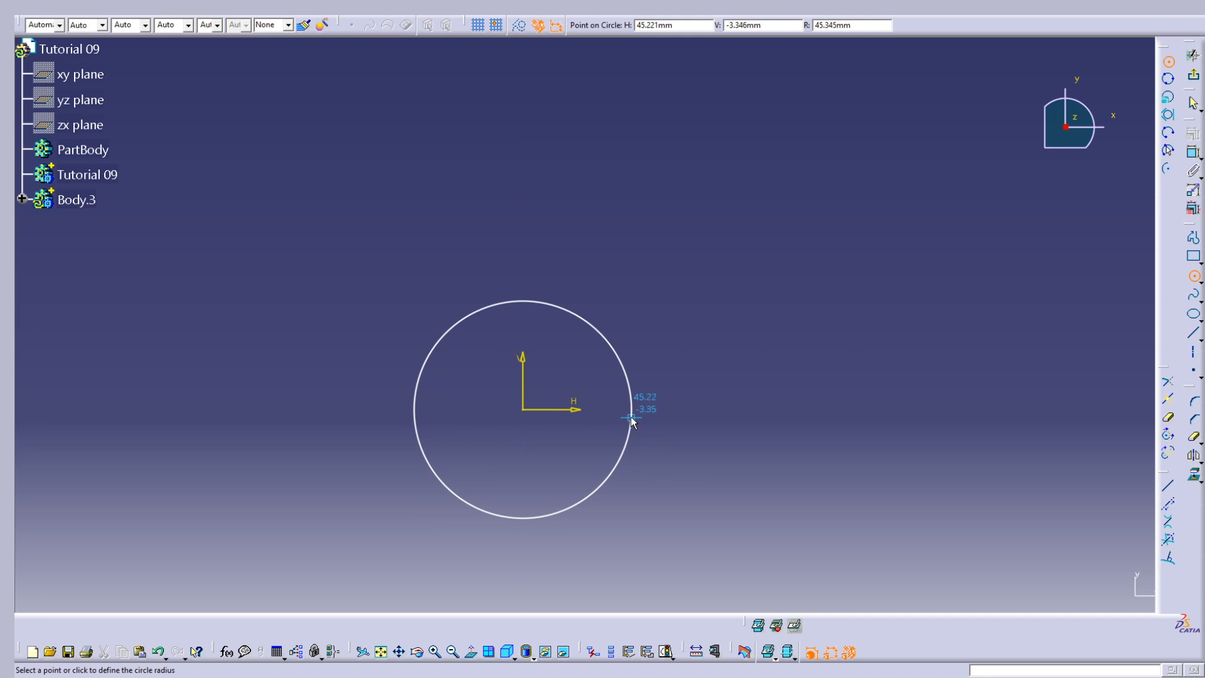
{"action": "left_click", "coordinate": [630, 418]}
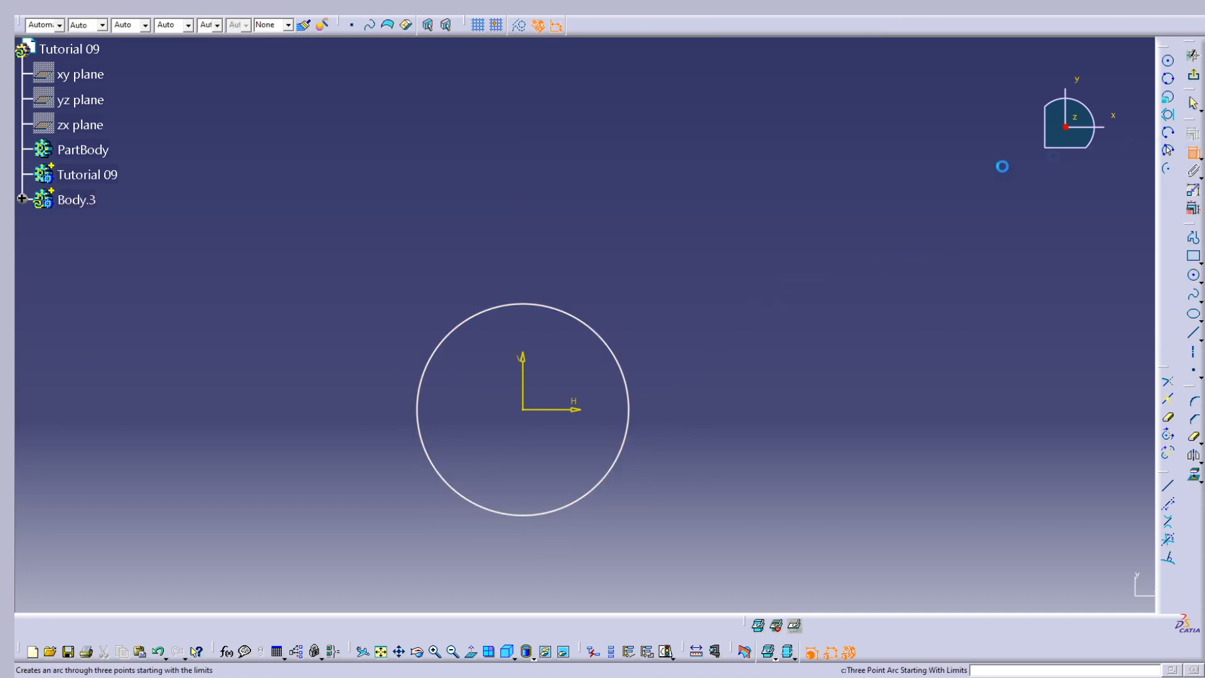
- Dimension the origin circle with a 17 mm radius and place the dimension label inside the circle
{"action": "left_click", "coordinate": [469, 318]}
{"action": "left_click", "coordinate": [393, 294]}
{"action": "double_click", "coordinate": [393, 293]}
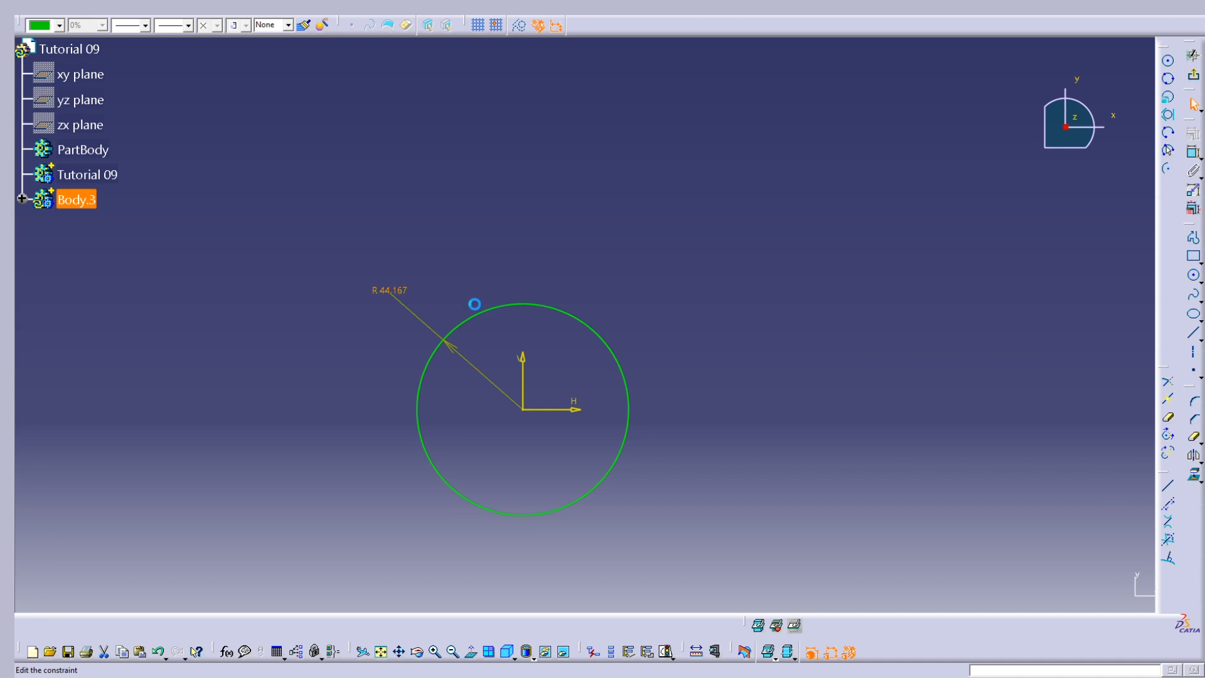
{"action": "type", "text": "17"}
{"action": "key", "text": "Return"}
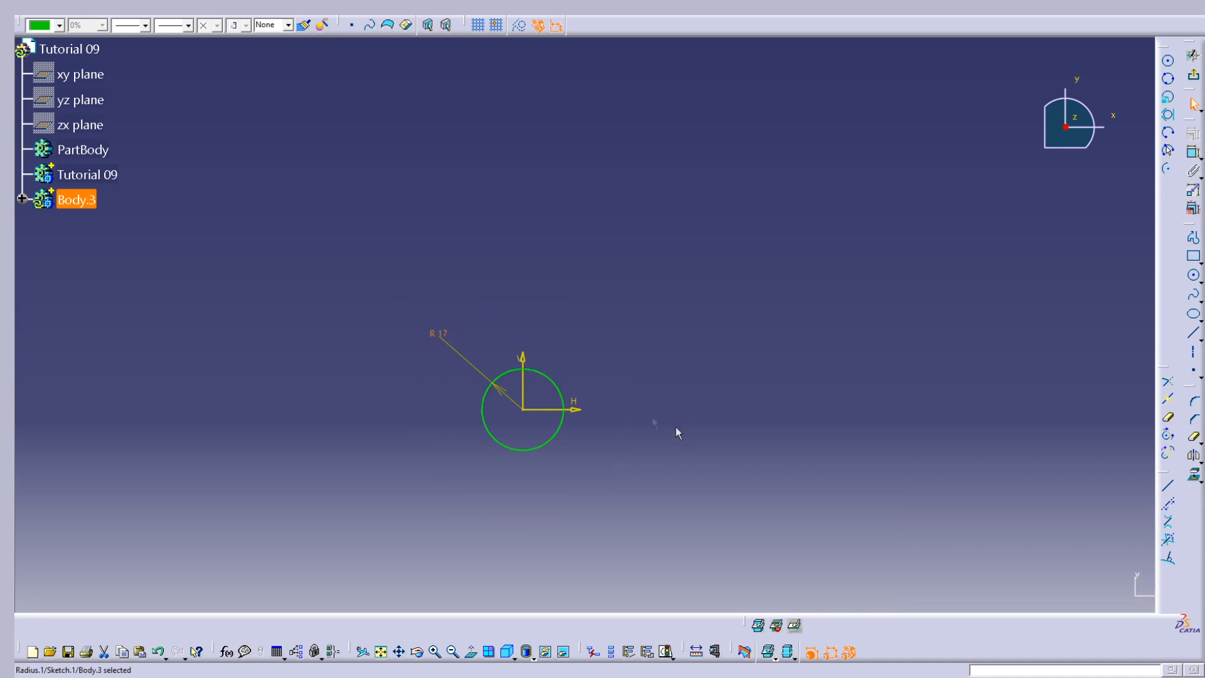
{"action": "mouse_move", "coordinate": [598, 351]}
{"action": "middle_mouse_down"}
{"action": "mouse_move", "coordinate": [619, 254]}
{"action": "mouse_move", "coordinate": [780, 106]}
{"action": "mouse_move", "coordinate": [726, 208]}
{"action": "mouse_move", "coordinate": [626, 297]}
{"action": "middle_mouse_up"}
{"action": "scroll", "coordinate": [781, 106], "scroll_direction": "up", "scroll_amount": 1}
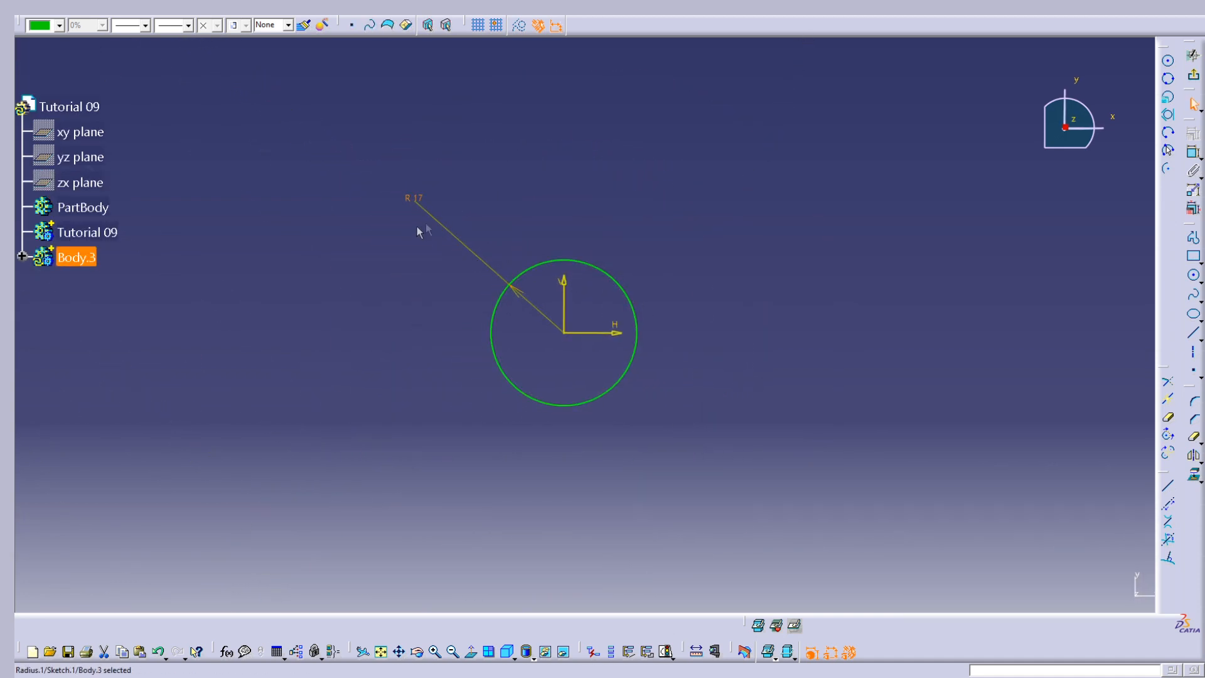
{"action": "left_click_drag", "start_coordinate": [415, 198], "coordinate": [527, 316]}
{"action": "left_click", "coordinate": [885, 312]}
- Draw a second circle centred on the horizontal axis, about 88 mm to the right of the origin
{"action": "middle_click_drag", "start_coordinate": [1000, 314], "coordinate": [858, 311]}
{"action": "left_click", "coordinate": [1194, 274]}
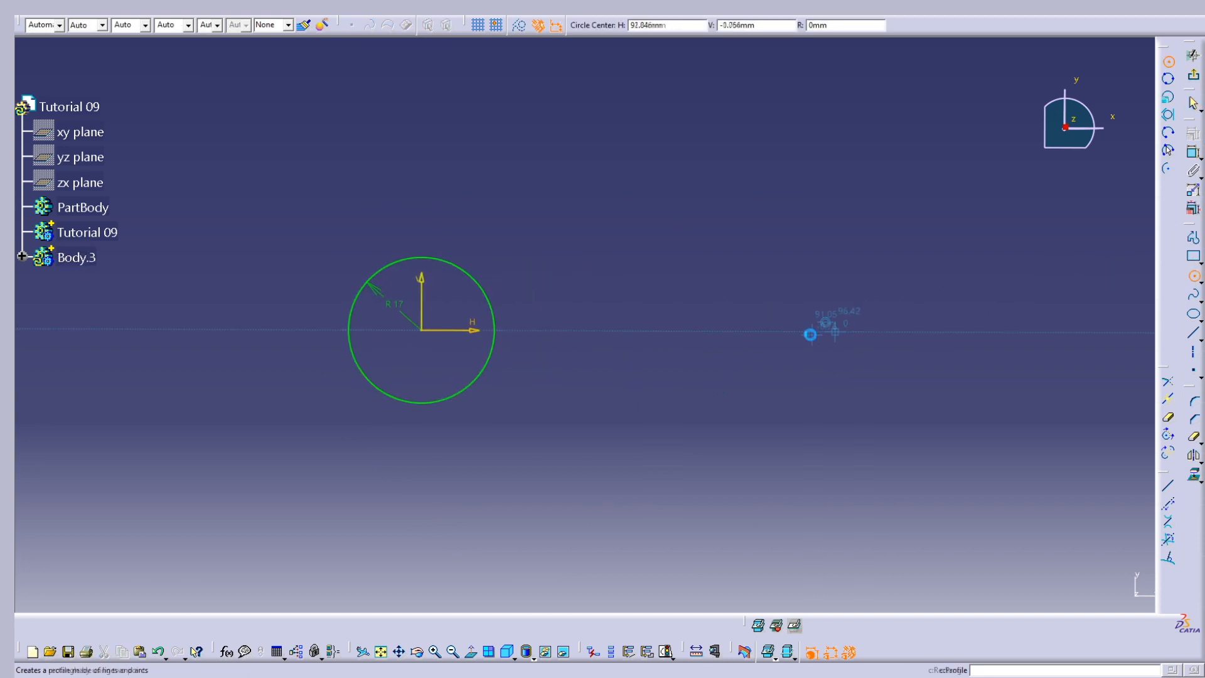
{"action": "left_click", "coordinate": [798, 331]}
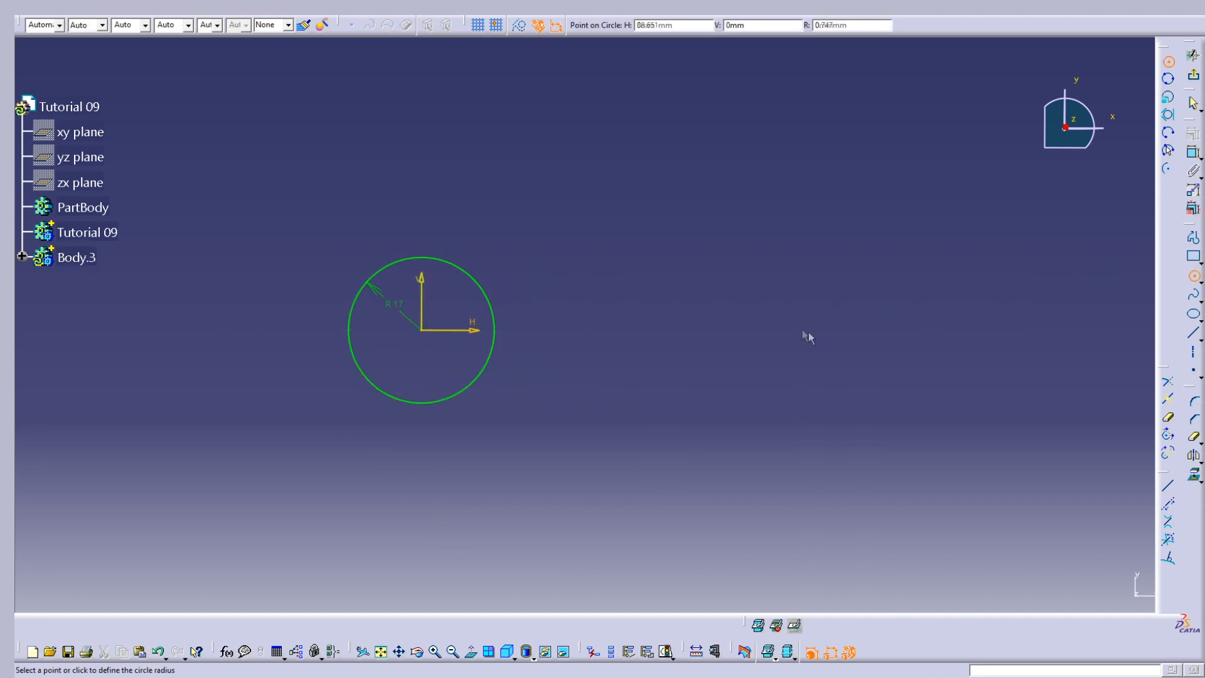
{"action": "left_click", "coordinate": [863, 354]}
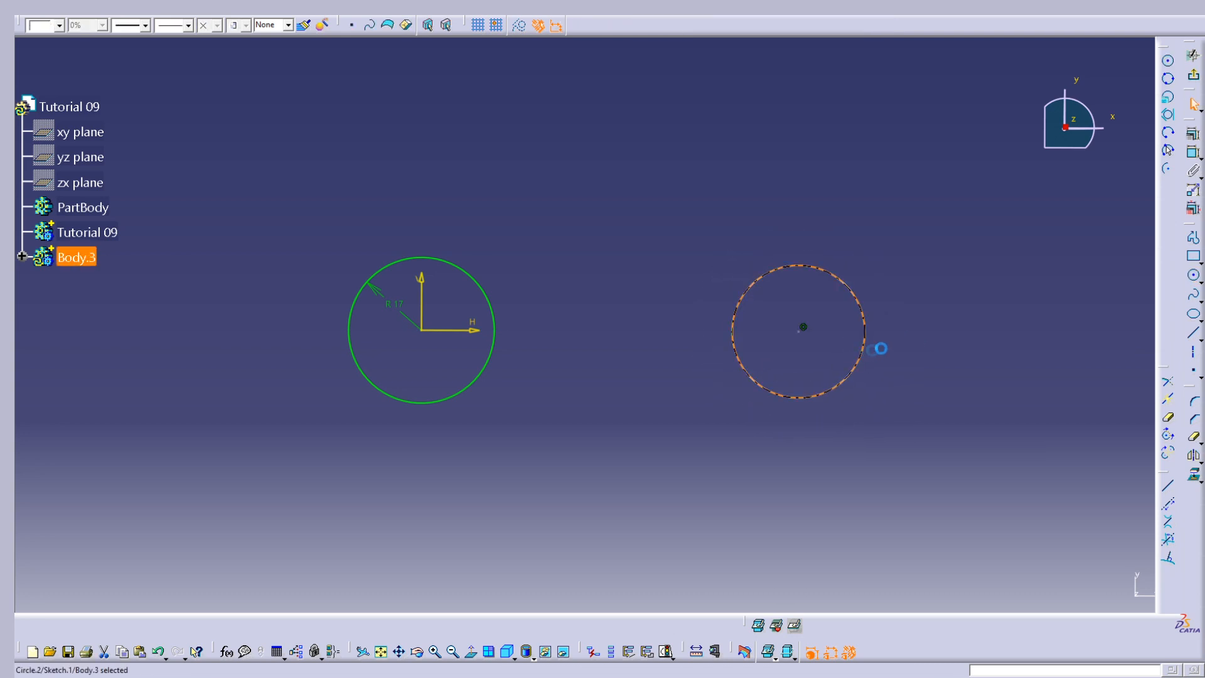
- Dimension the second circle on the horizontal axis with a 17 mm radius
{"action": "left_click", "coordinate": [1193, 153]}
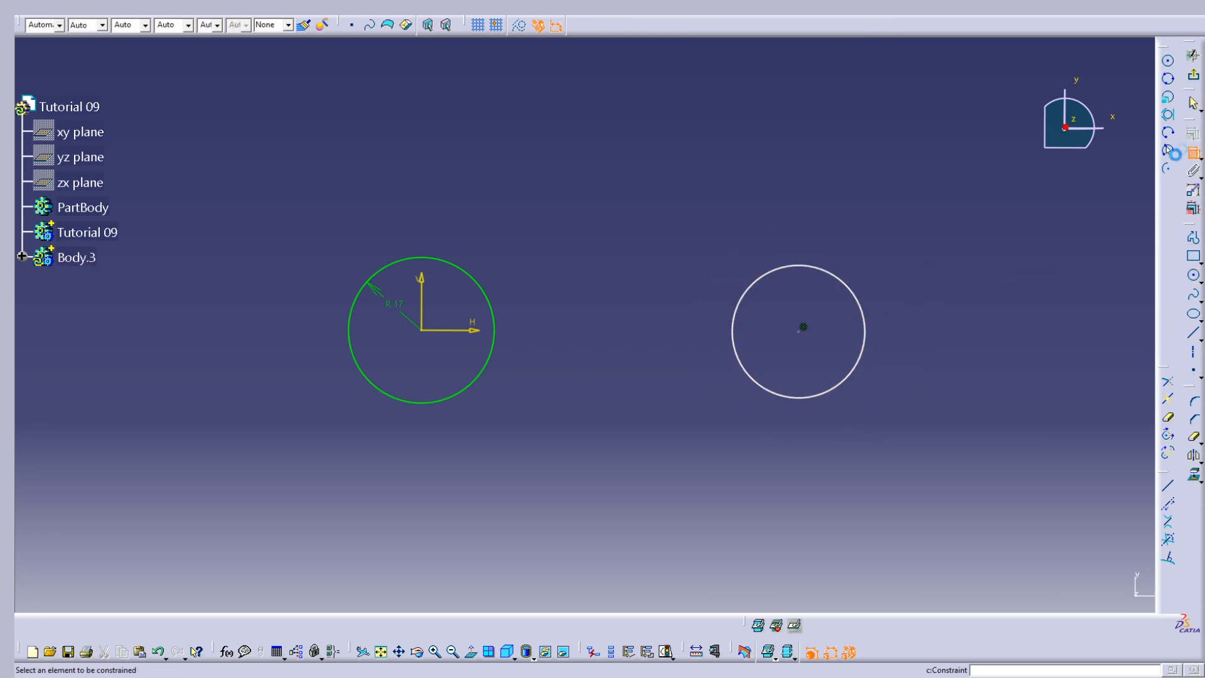
{"action": "left_click", "coordinate": [856, 376]}
{"action": "left_click", "coordinate": [844, 345]}
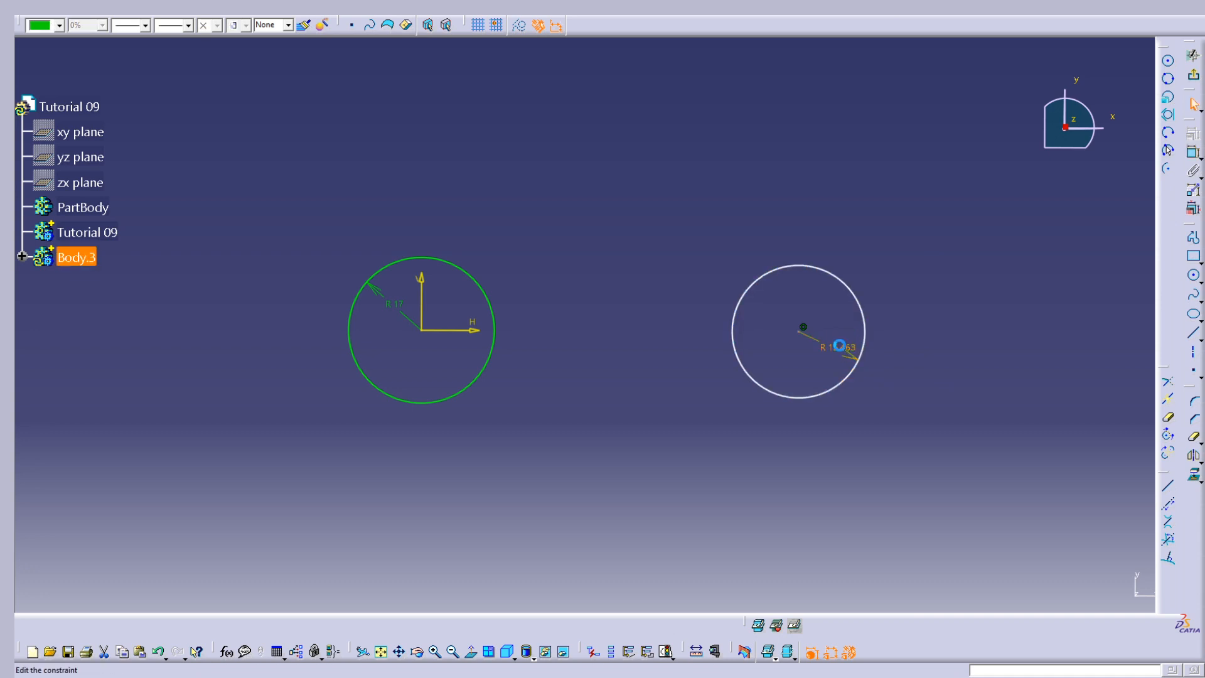
{"action": "double_click", "coordinate": [847, 344]}
{"action": "key", "text": "Return"}
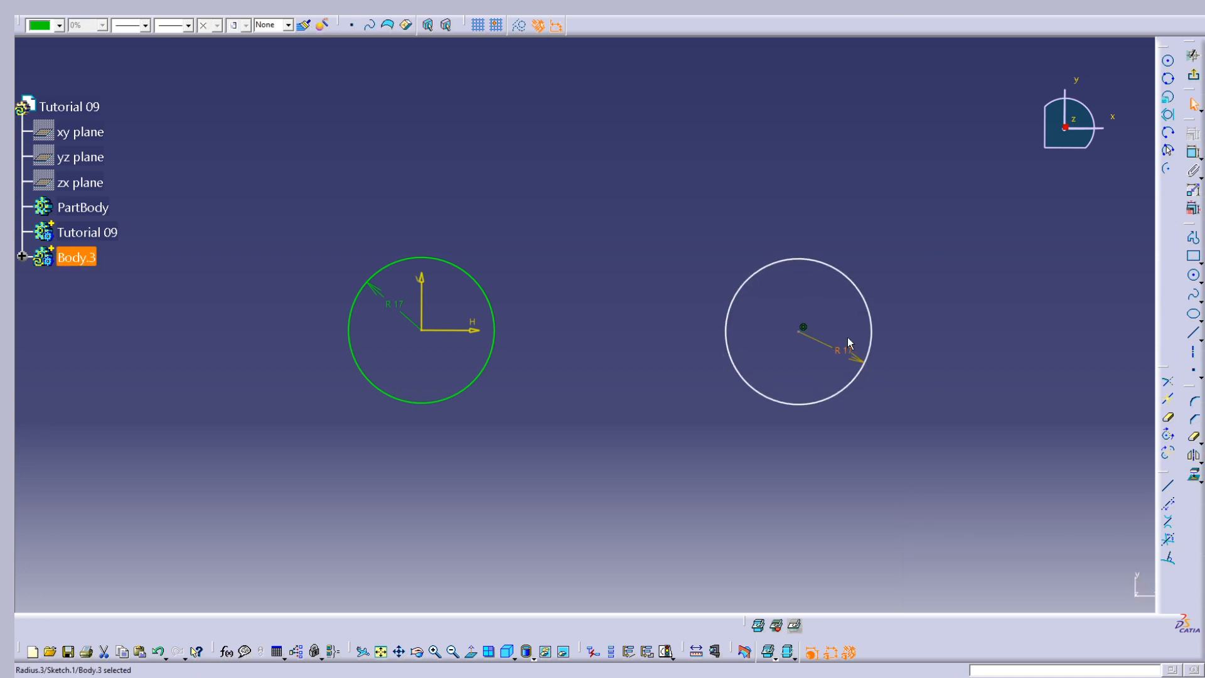
- Dimension the horizontal distance from the vertical axis to the second circle's centre and set it to 62 mm
{"action": "left_click", "coordinate": [1194, 153]}
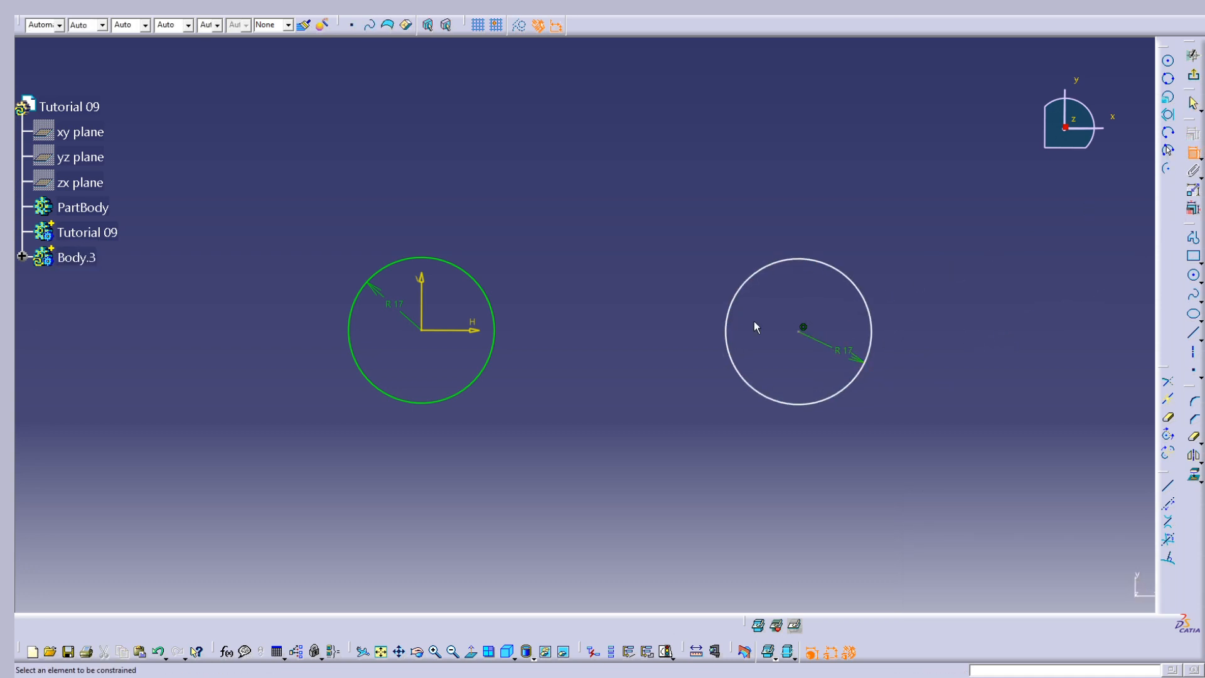
{"action": "left_click", "coordinate": [800, 330]}
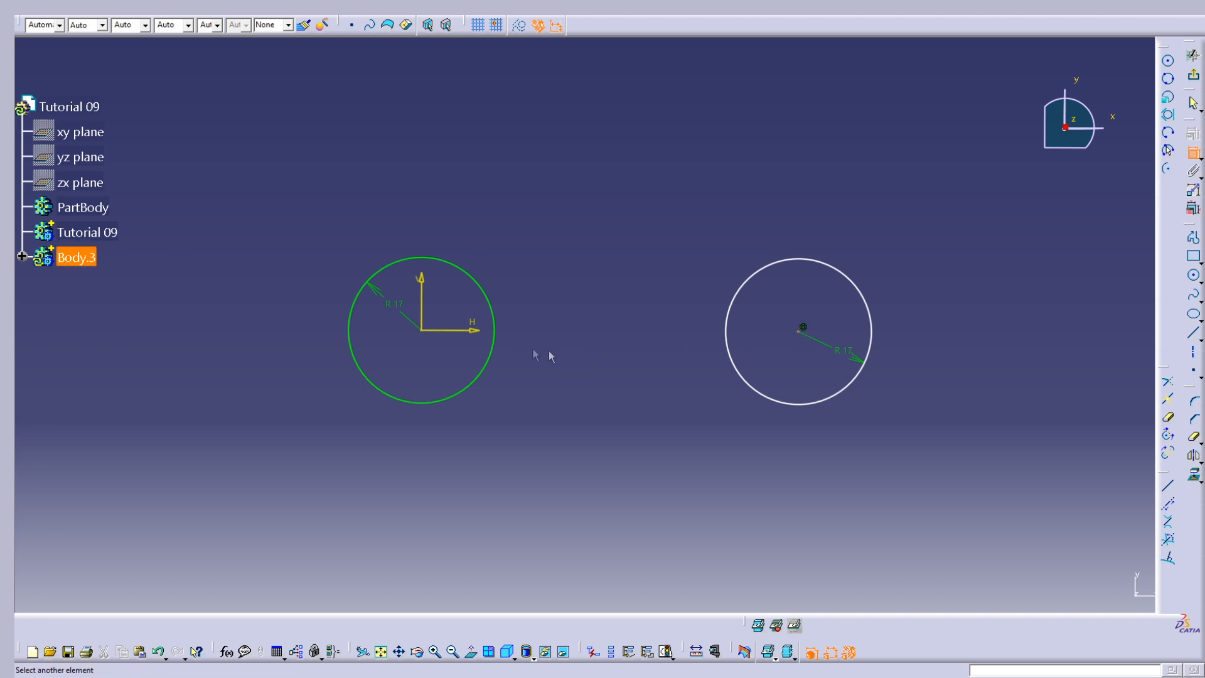
{"action": "left_click", "coordinate": [424, 306]}
{"action": "left_click", "coordinate": [578, 512]}
{"action": "double_click", "coordinate": [580, 511]}
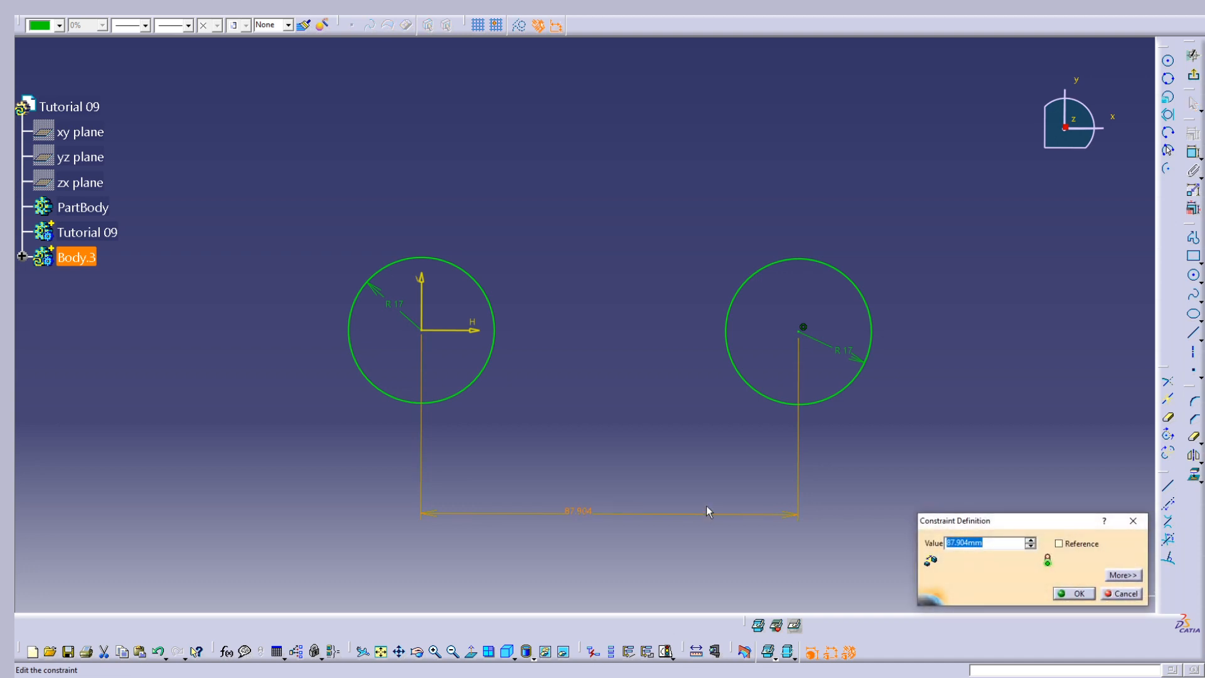
{"action": "key", "text": "Return"}
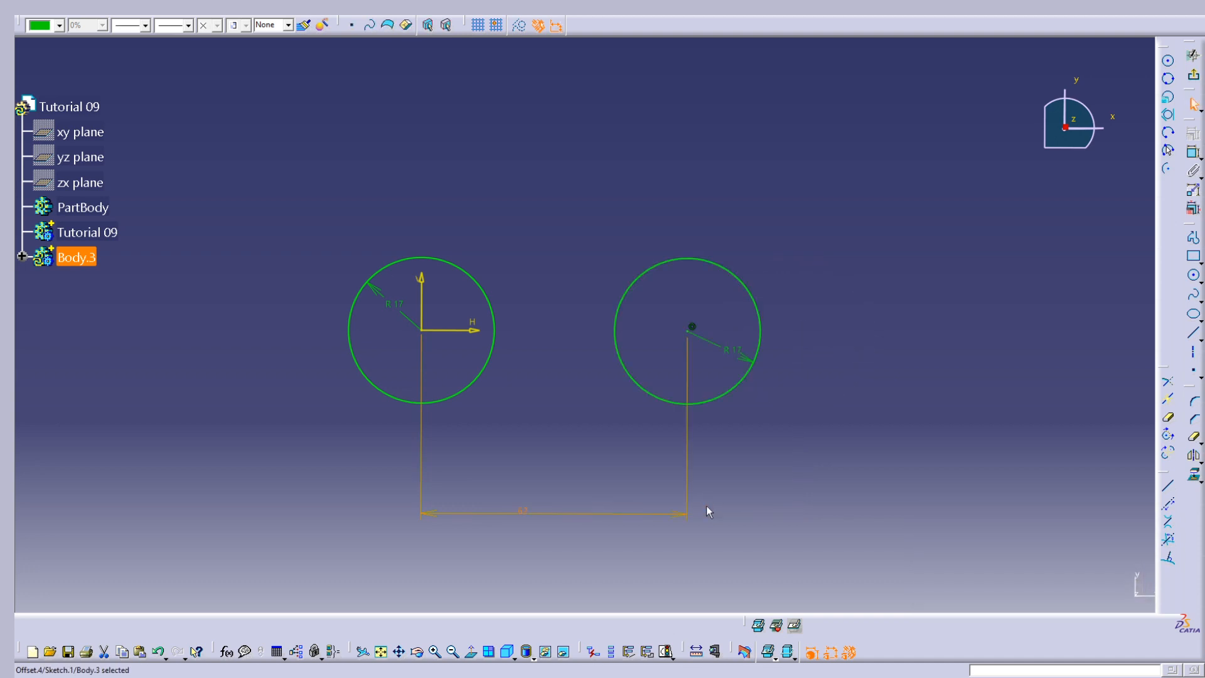
- Draw a third circle with a radius of about 13 mm, centred about 59 mm above the horizontal axis between the two circles
{"action": "left_click", "coordinate": [890, 349]}
{"action": "mouse_move", "coordinate": [855, 283]}
{"action": "middle_mouse_down"}
{"action": "mouse_move", "coordinate": [875, 336]}
{"action": "mouse_move", "coordinate": [928, 323]}
{"action": "middle_mouse_up"}
{"action": "left_click", "coordinate": [1193, 275]}
{"action": "left_click", "coordinate": [615, 137]}
{"action": "left_click", "coordinate": [667, 152]}
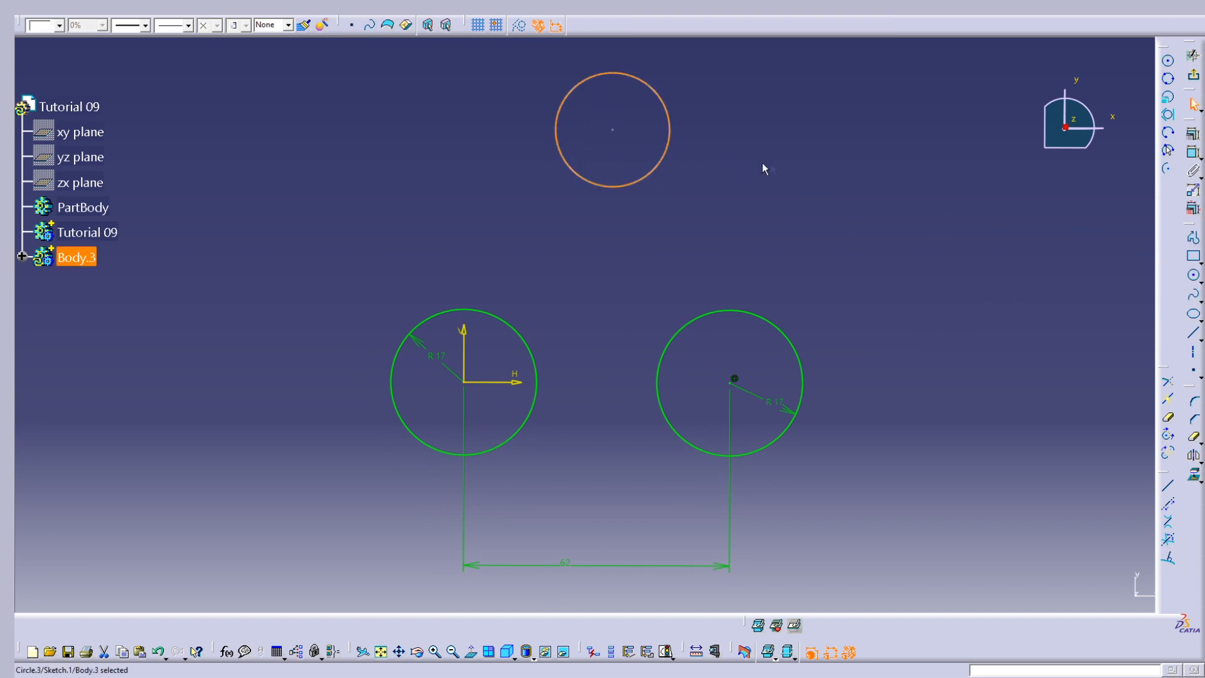
- Dimension the upper circle with a 12 mm radius
{"action": "left_click", "coordinate": [1193, 153]}
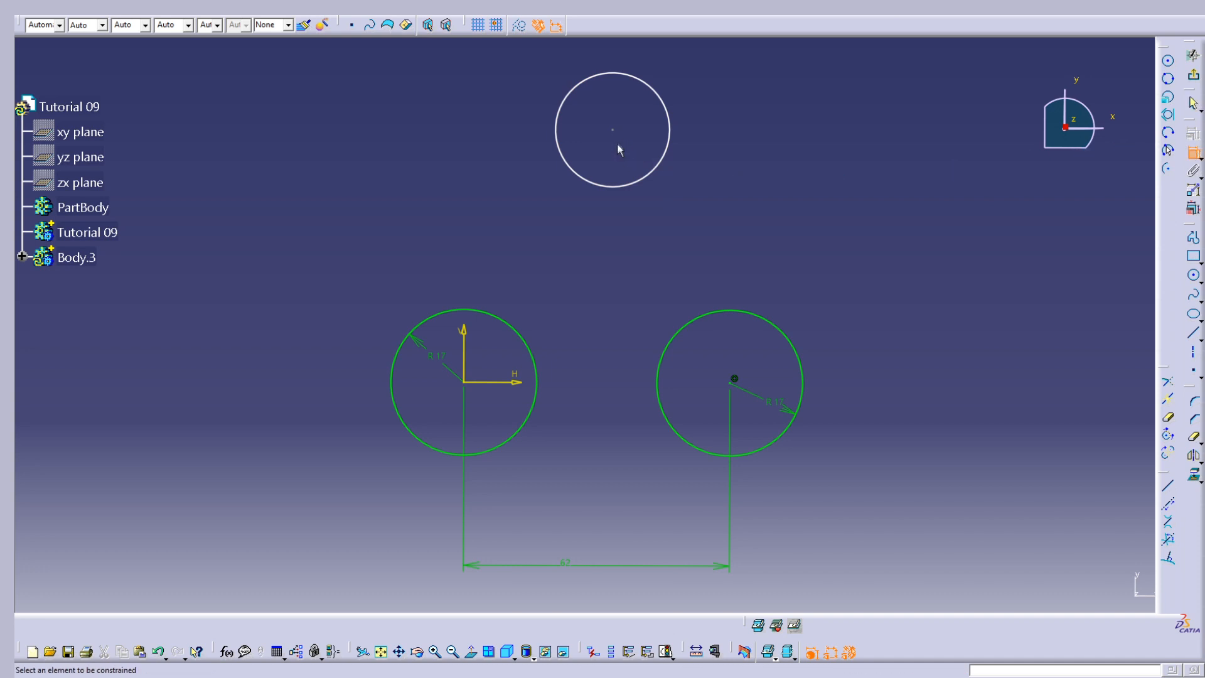
{"action": "left_click", "coordinate": [664, 107]}
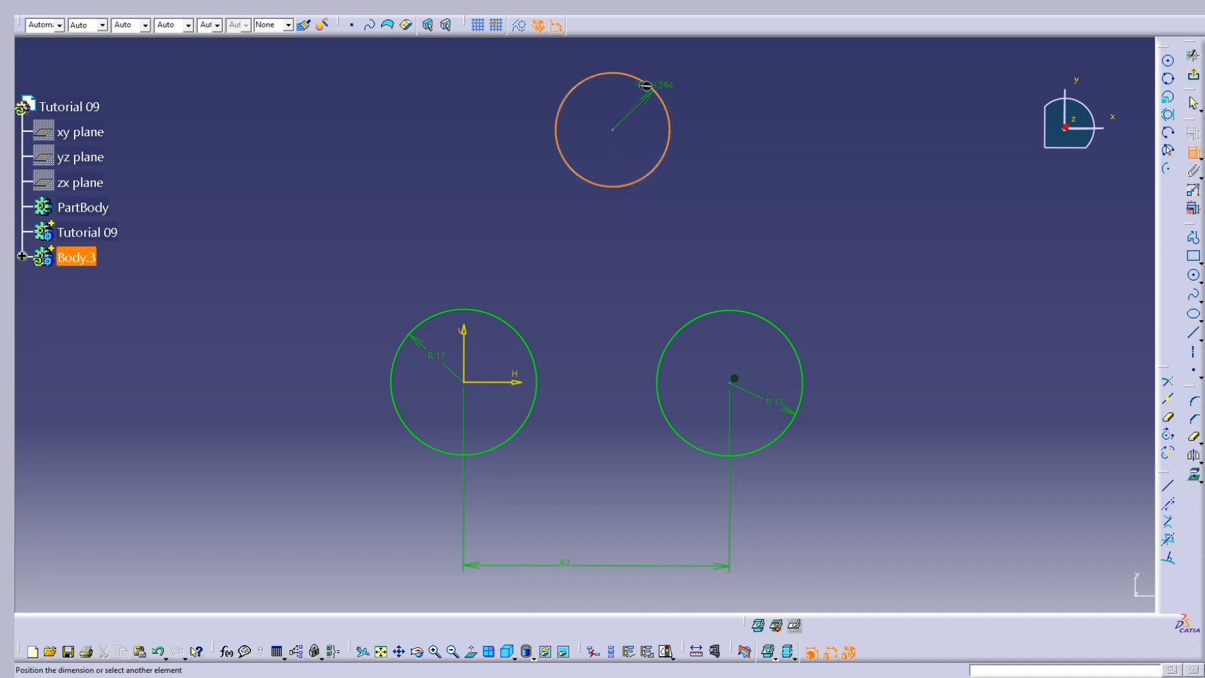
{"action": "left_click", "coordinate": [698, 71]}
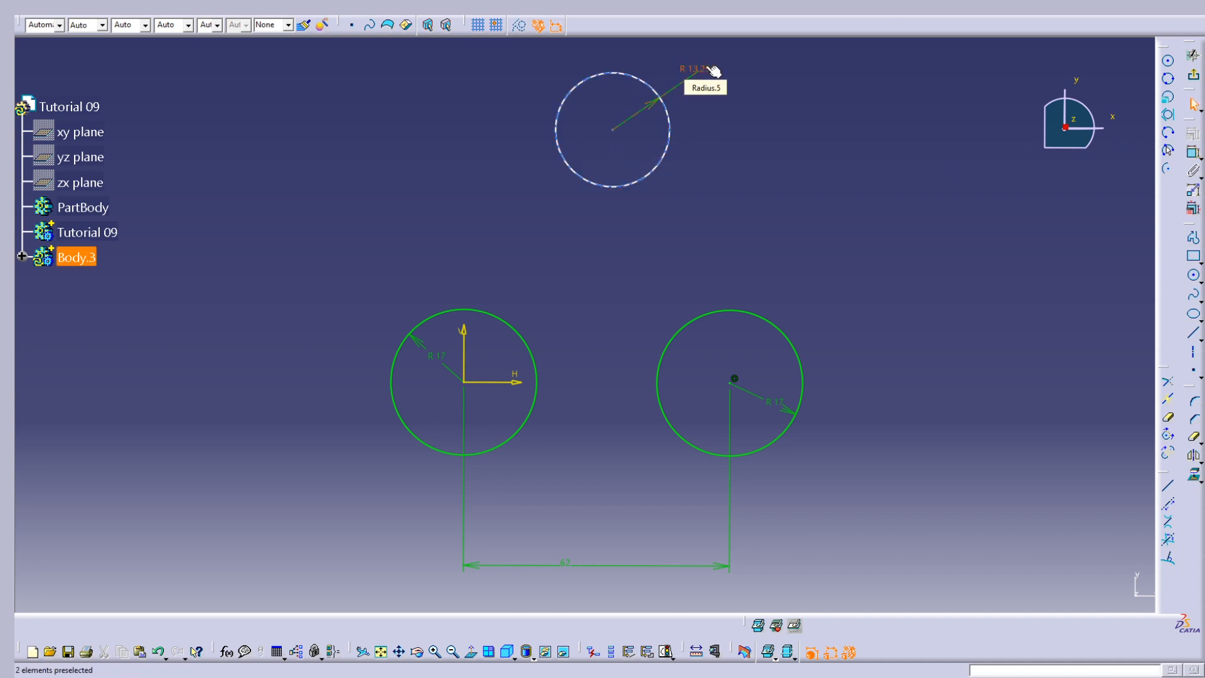
{"action": "double_click", "coordinate": [714, 71]}
{"action": "key", "text": "Return"}
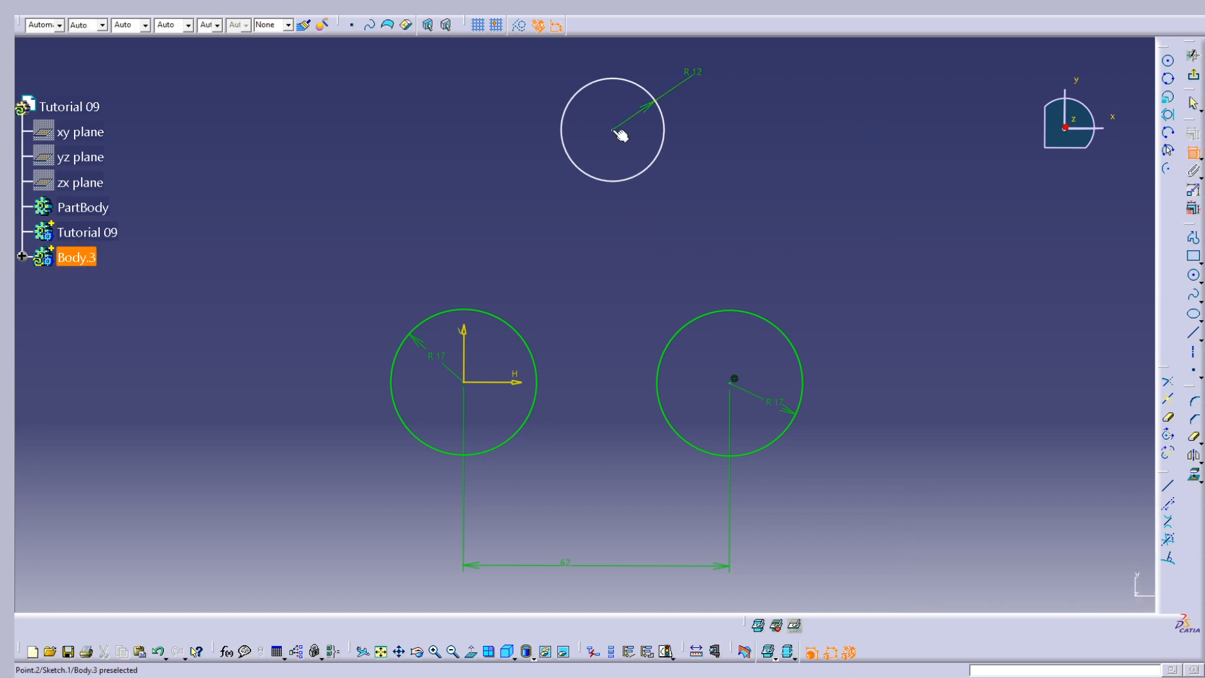
- Dimension the horizontal distance from the vertical axis to the upper circle's centre and set it to 40 mm
{"action": "left_click", "coordinate": [470, 355]}
{"action": "left_click", "coordinate": [612, 181]}
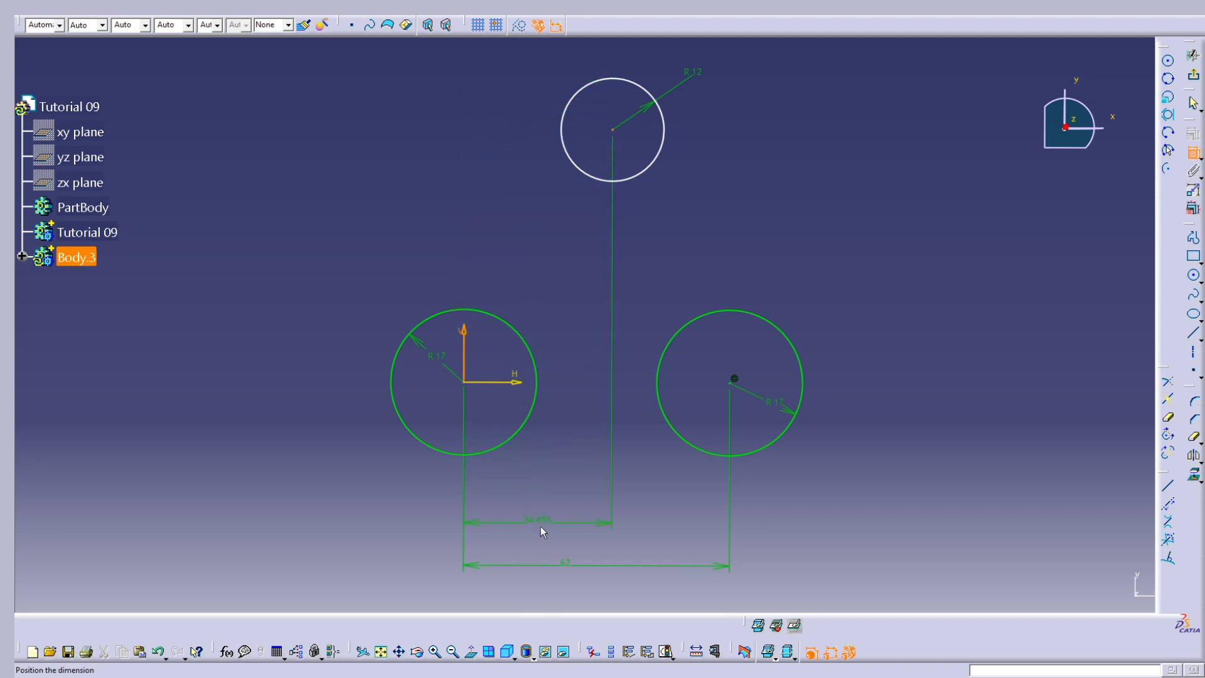
{"action": "left_click", "coordinate": [551, 531]}
{"action": "double_click", "coordinate": [555, 529]}
{"action": "type", "text": "40"}
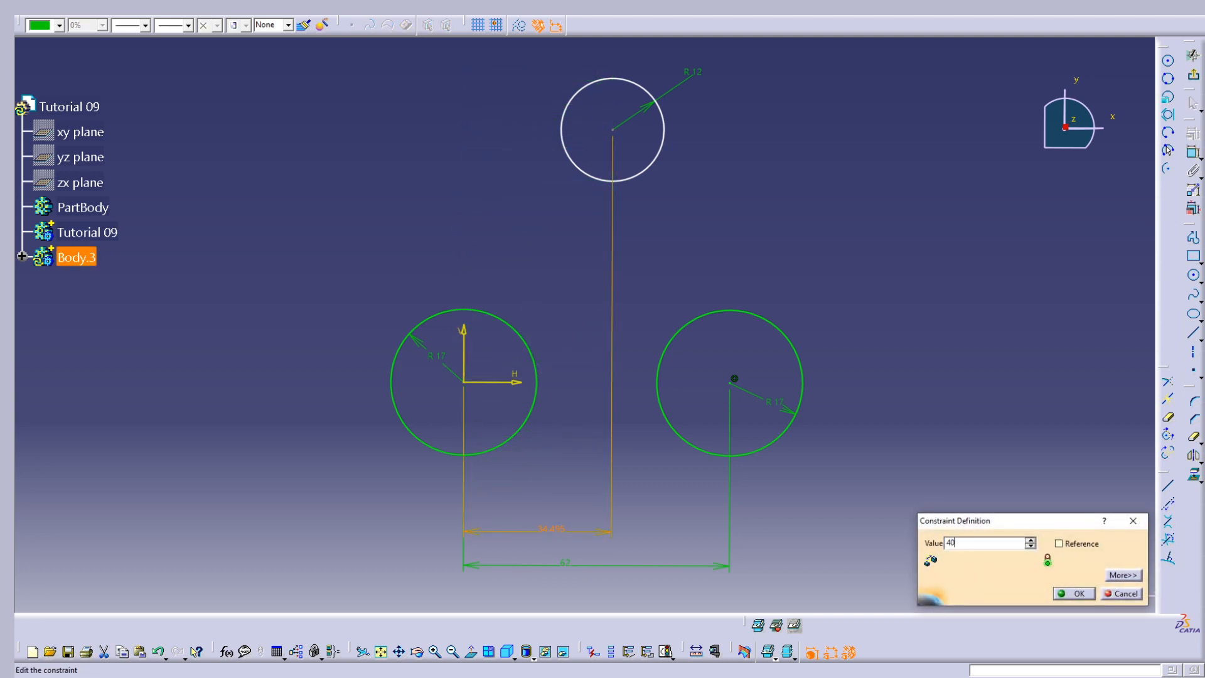
{"action": "key", "text": "Return"}
{"action": "left_click", "coordinate": [821, 379]}
- Dimension the upper circle's centre 50 mm above the horizontal axis and reposition that dimension between the circles
{"action": "left_click", "coordinate": [1194, 152]}
{"action": "left_click", "coordinate": [636, 130]}
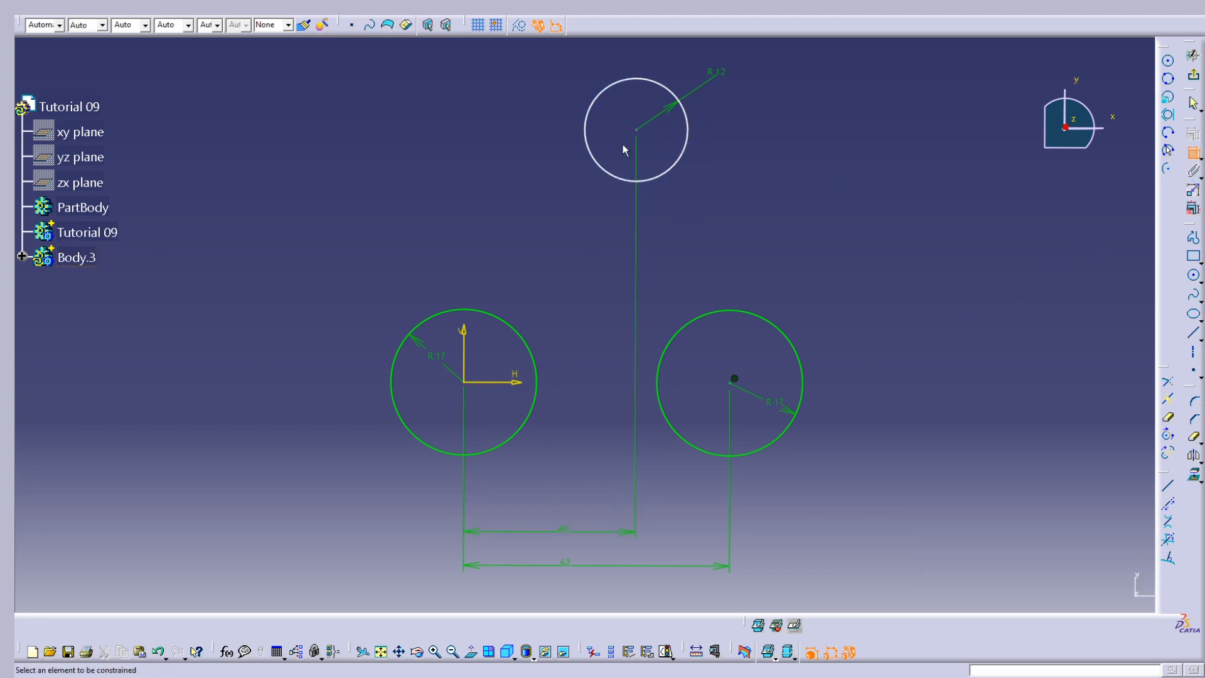
{"action": "left_click", "coordinate": [522, 375]}
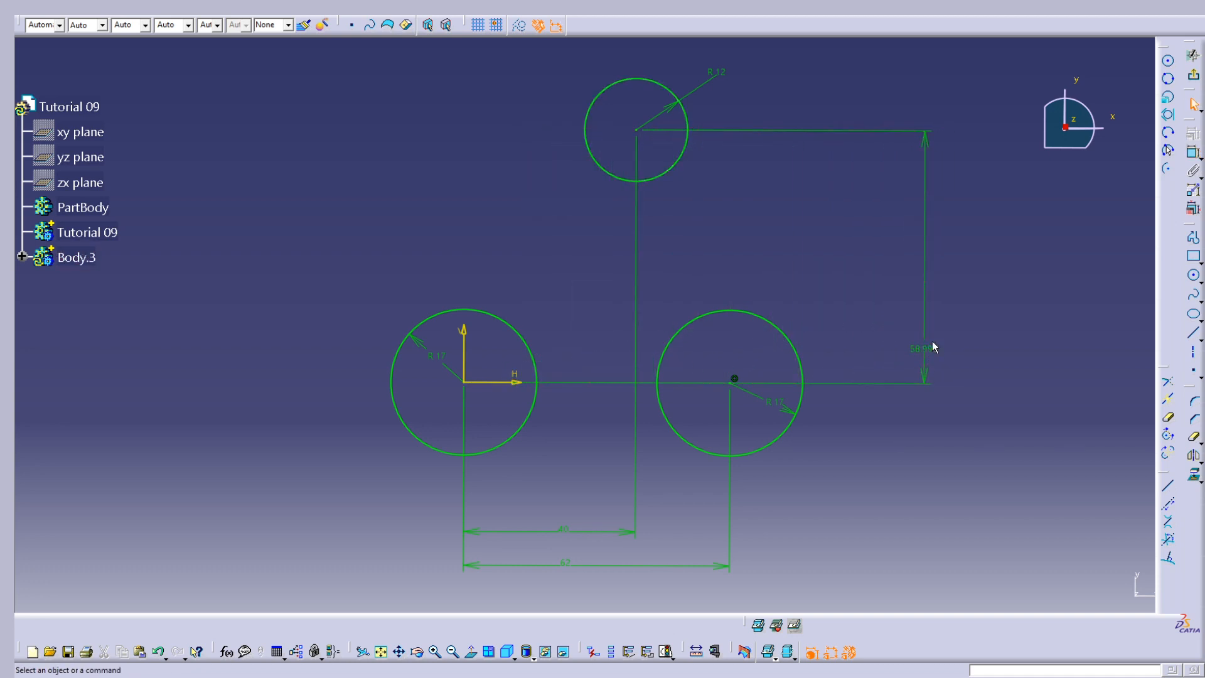
{"action": "double_click", "coordinate": [928, 353]}
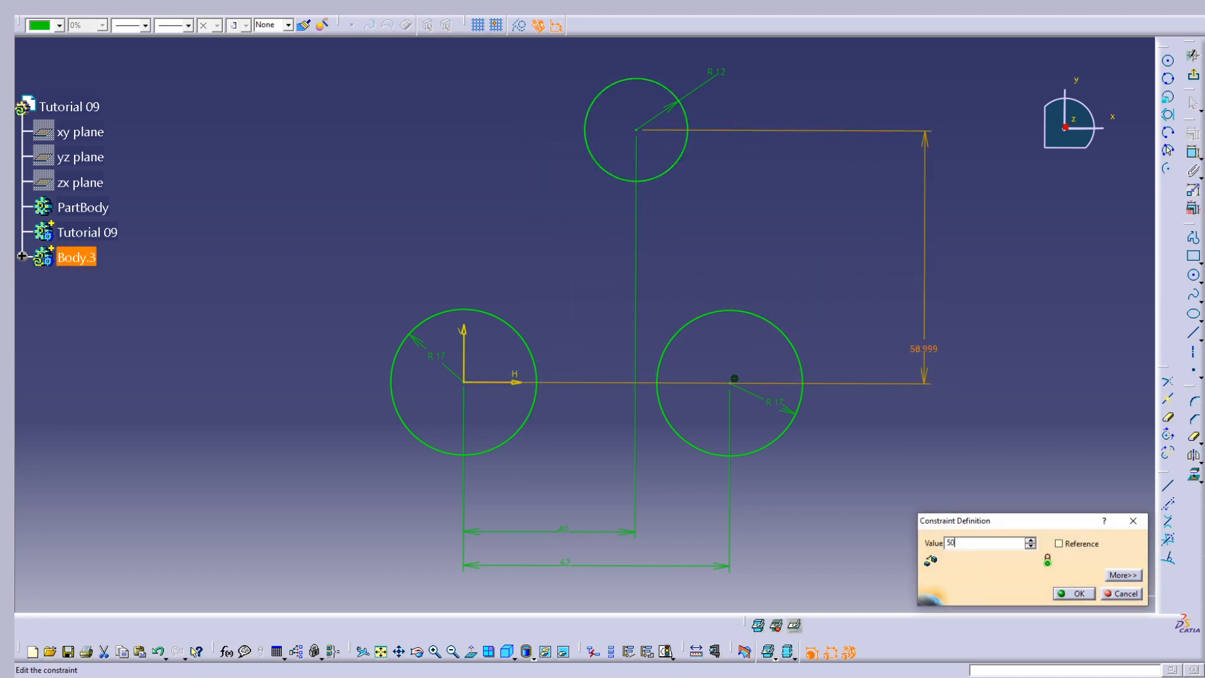
{"action": "key", "text": "Return"}
{"action": "left_click_drag", "start_coordinate": [928, 251], "coordinate": [569, 247]}
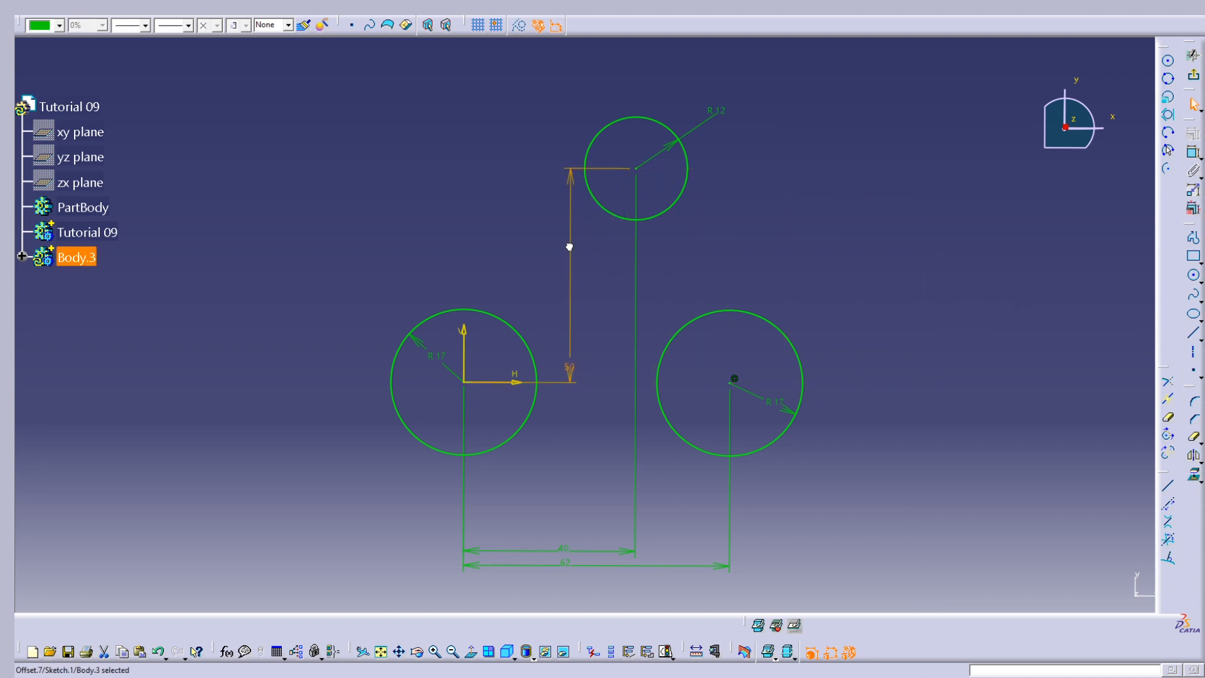
{"action": "left_click", "coordinate": [660, 284]}
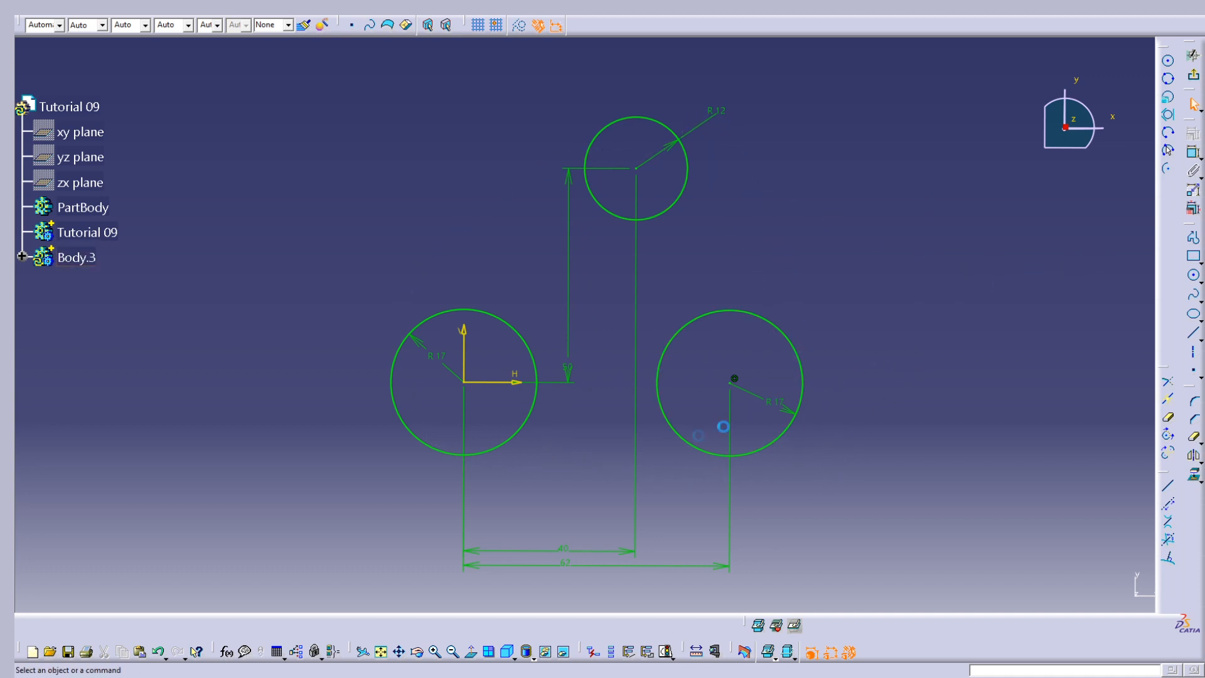
- Draw a line joining the undersides of the two lower circles and a slanted line from the right circle to the upper circle
{"action": "left_click", "coordinate": [1195, 337]}
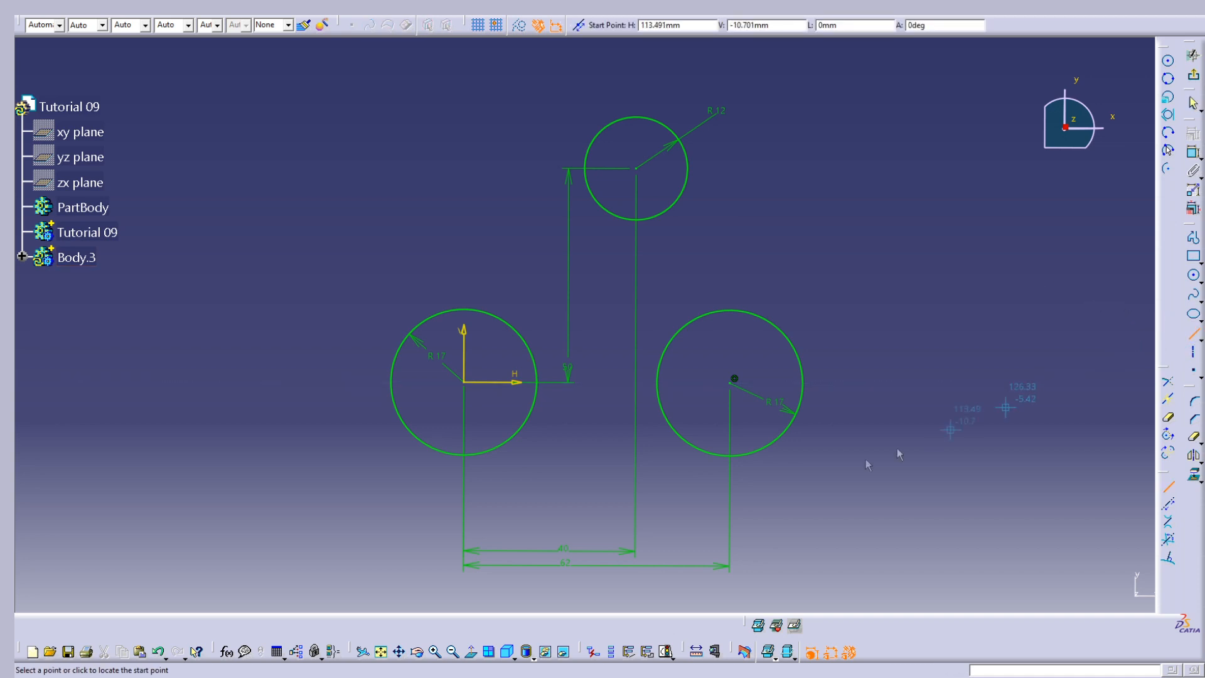
{"action": "left_click", "coordinate": [727, 457]}
{"action": "left_click", "coordinate": [482, 453]}
{"action": "left_click", "coordinate": [779, 328]}
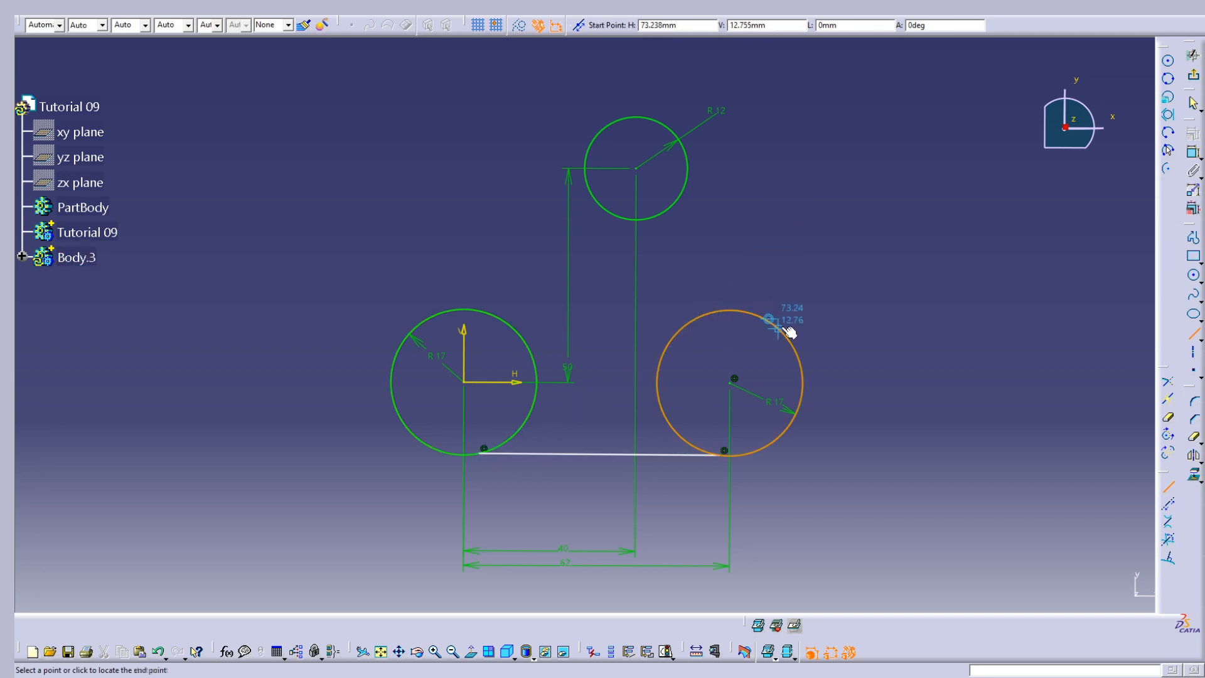
{"action": "left_click", "coordinate": [694, 162]}
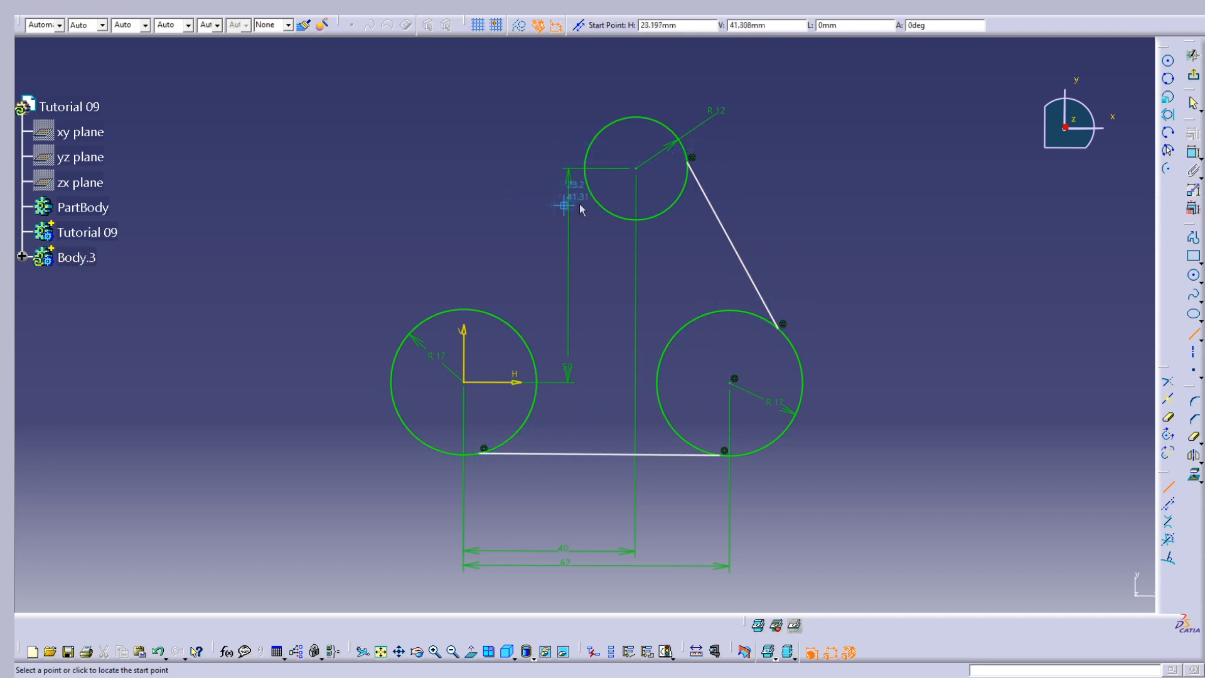
- Draw a vertical line down from the upper circle's left side and a crossing, nearly horizontal line from the top of the left circle
{"action": "left_click", "coordinate": [596, 153]}
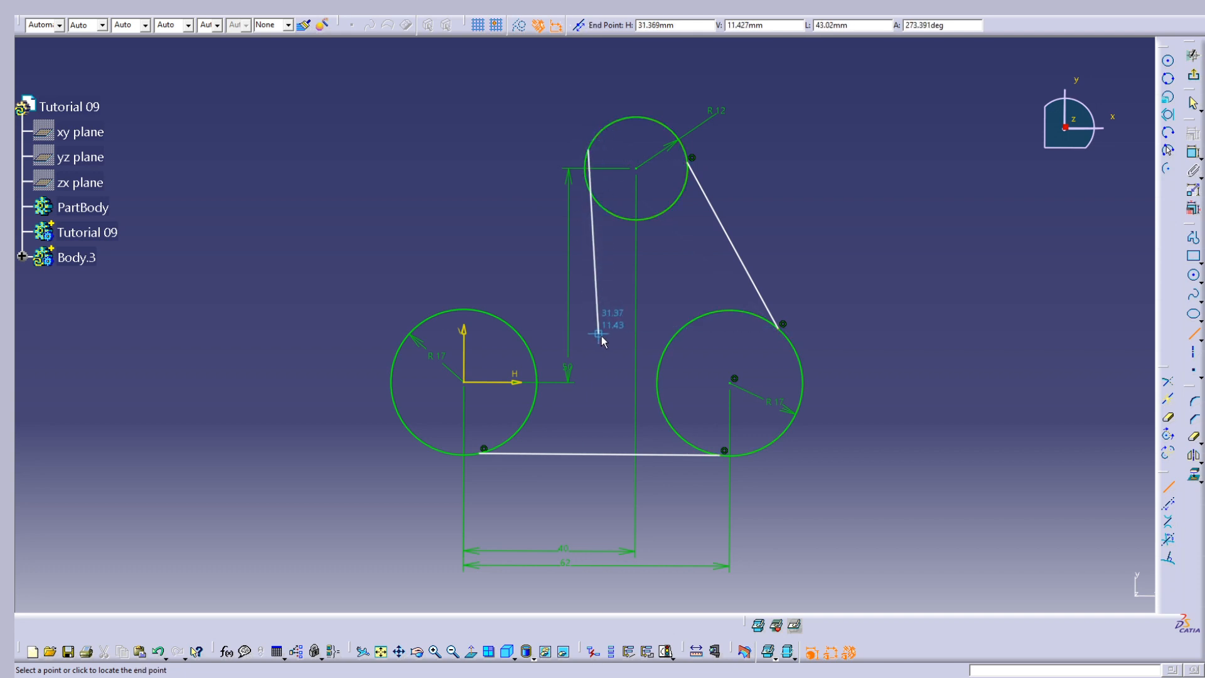
{"action": "left_click", "coordinate": [588, 336]}
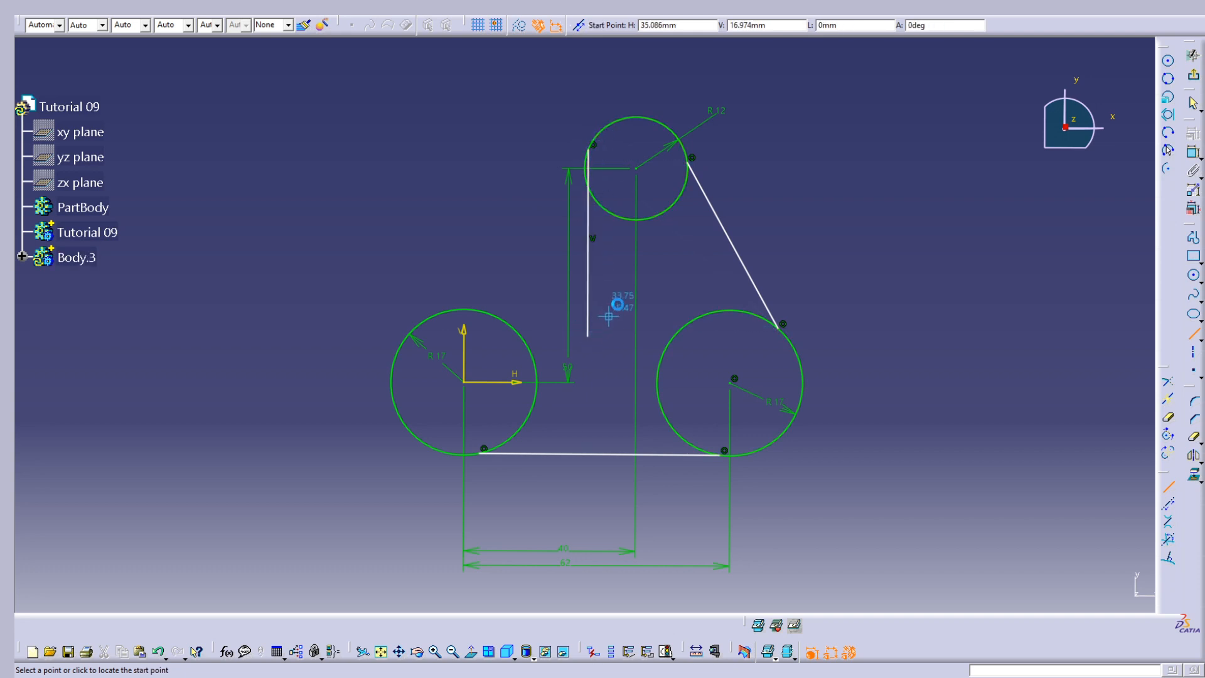
{"action": "left_click", "coordinate": [450, 308]}
{"action": "left_click", "coordinate": [624, 303]}
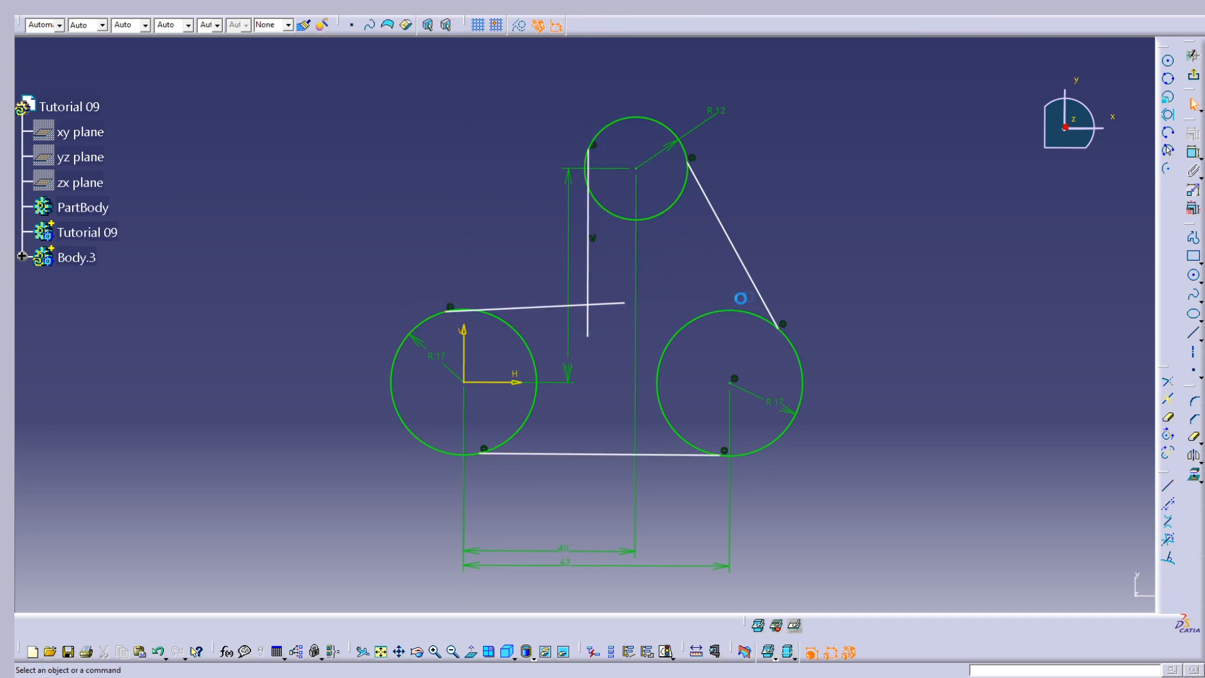
- Constrain the slanted line tangent to both the upper circle and the right circle
{"action": "left_click", "coordinate": [707, 189]}
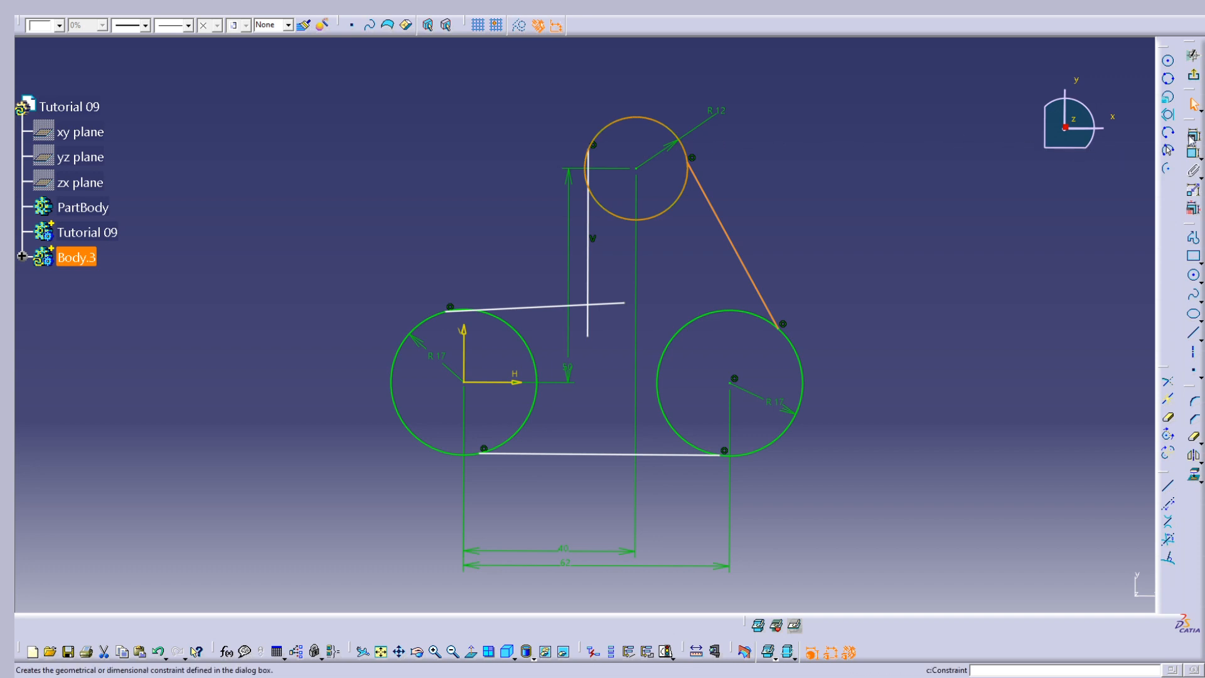
{"action": "left_click", "coordinate": [1191, 138]}
{"action": "left_click", "coordinate": [1084, 499]}
{"action": "left_click", "coordinate": [1075, 593]}
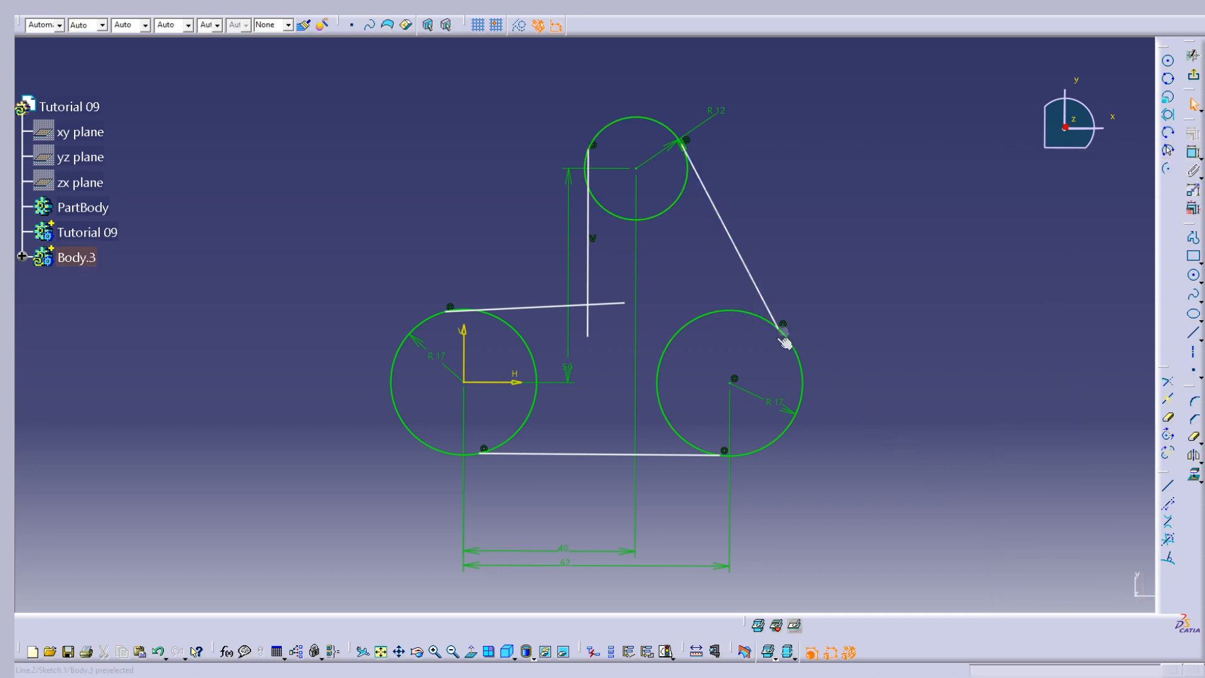
{"action": "left_click", "coordinate": [763, 296]}
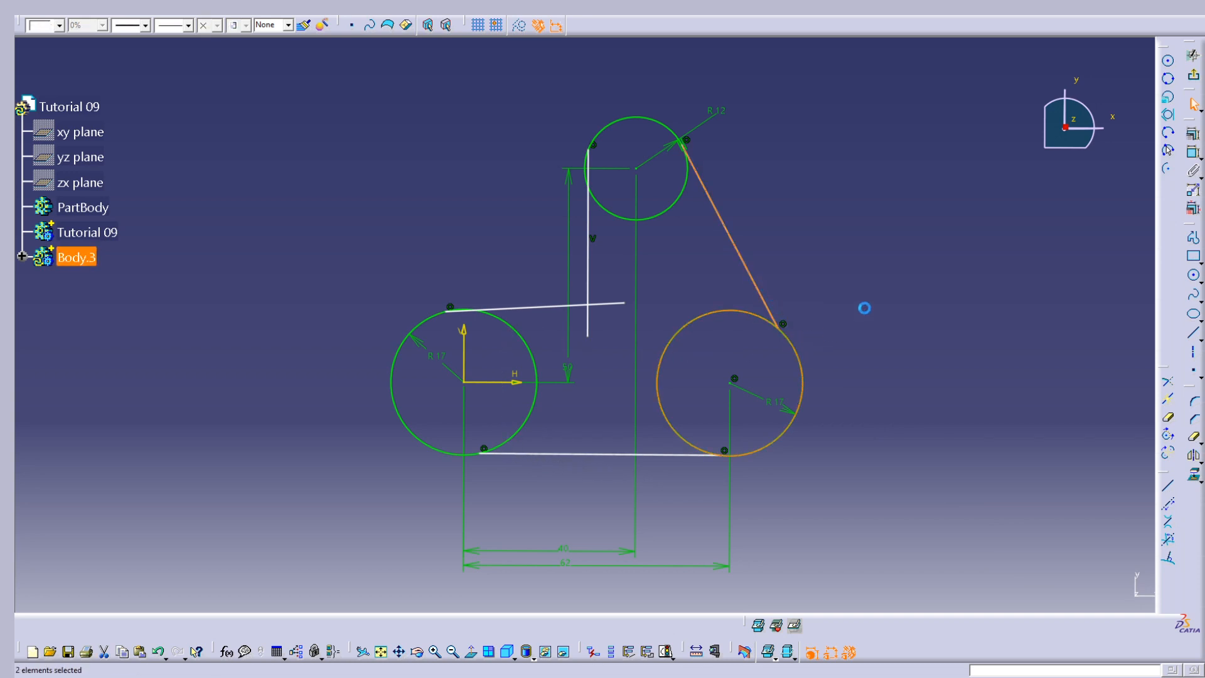
{"action": "left_click", "coordinate": [1193, 134]}
{"action": "left_click", "coordinate": [1084, 499]}
{"action": "left_click", "coordinate": [1074, 593]}
- Constrain the bottom line tangent to both the right circle and the left circle
{"action": "left_click", "coordinate": [682, 455]}
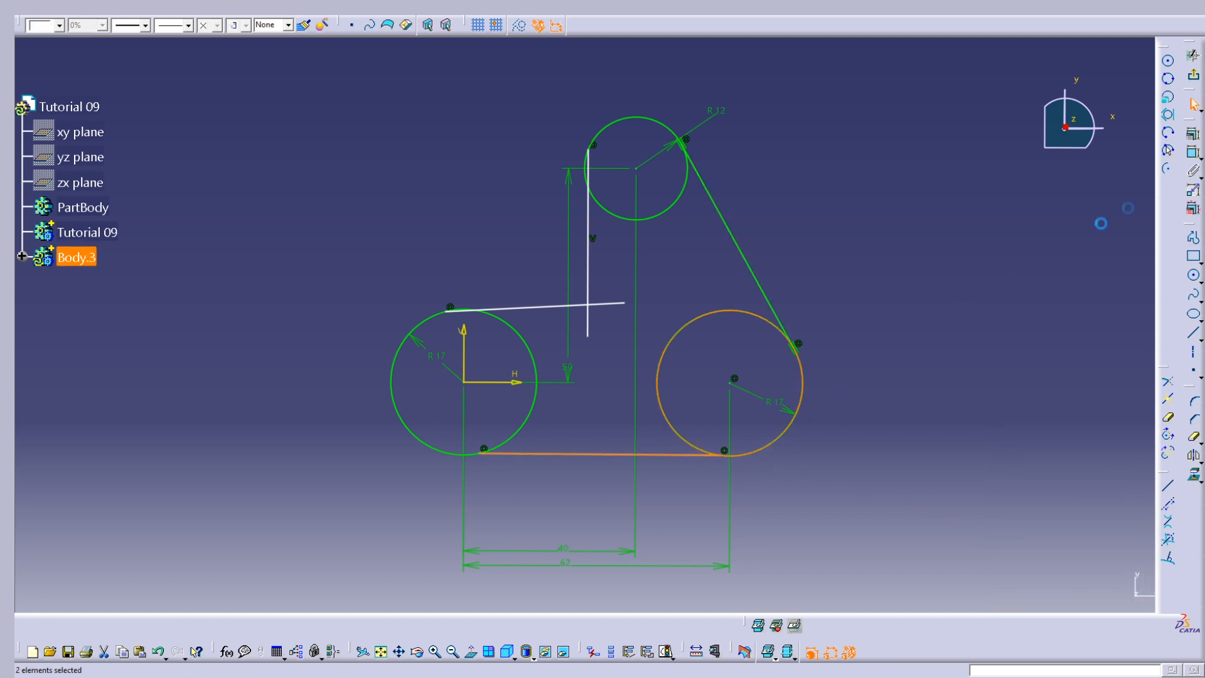
{"action": "left_click", "coordinate": [1192, 133]}
{"action": "left_click", "coordinate": [1084, 499]}
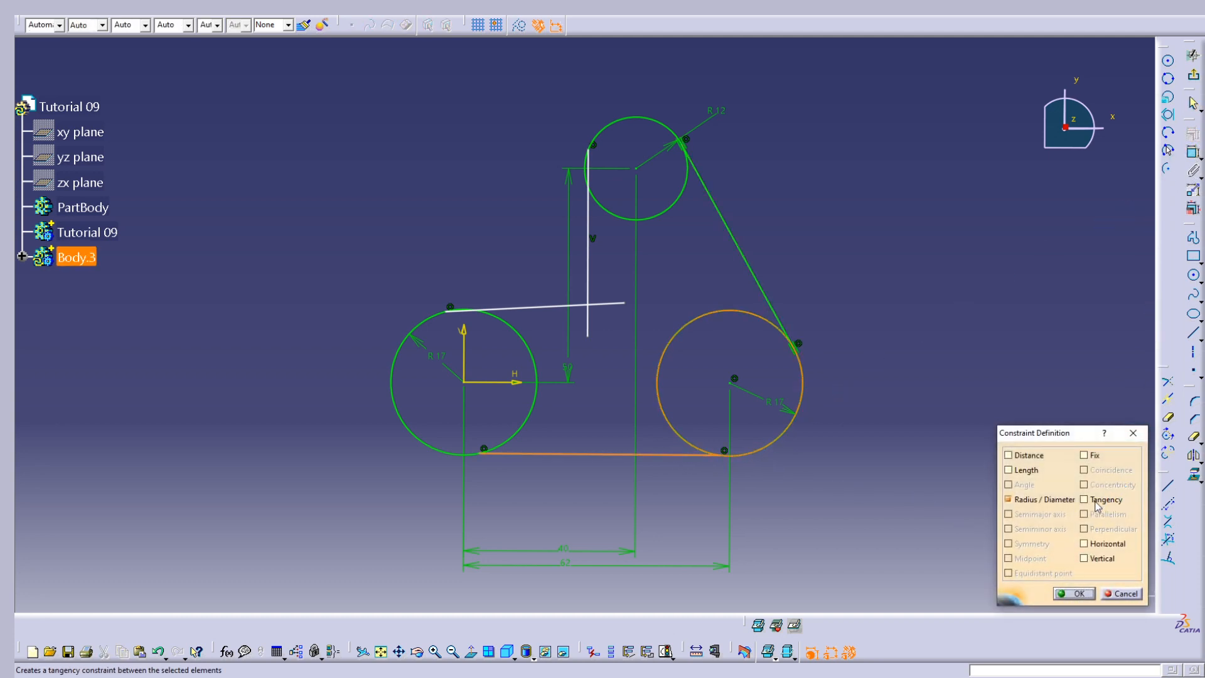
{"action": "left_click", "coordinate": [1078, 593]}
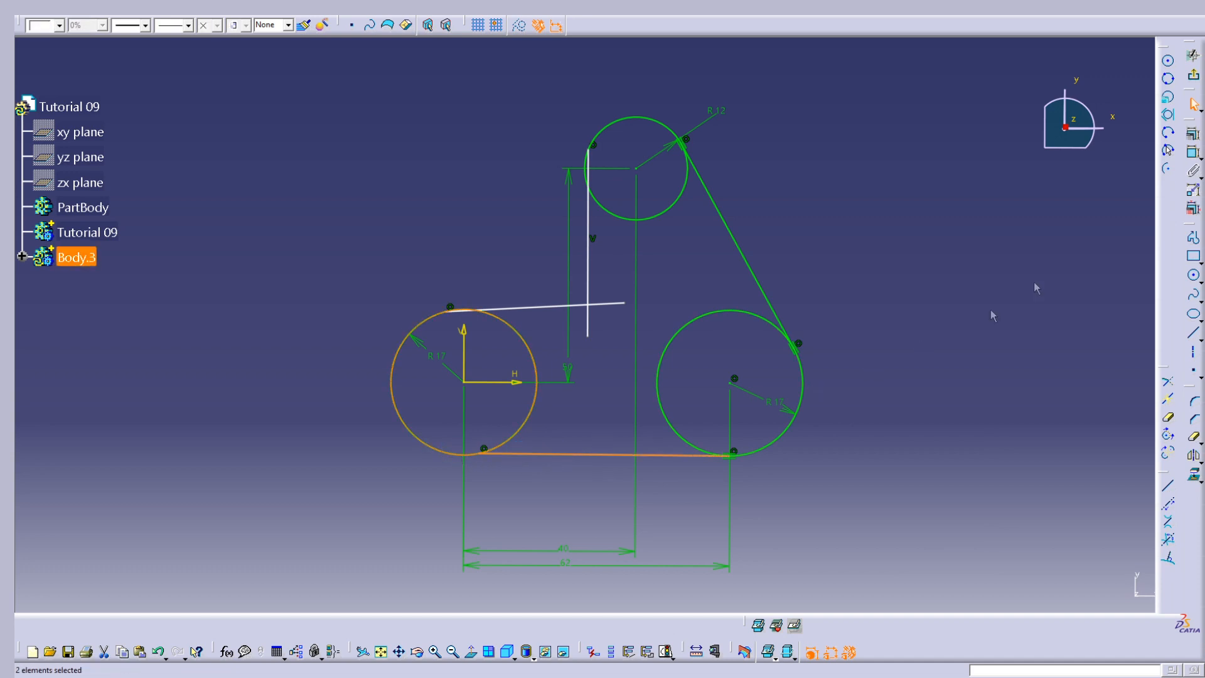
{"action": "left_click", "coordinate": [1193, 134]}
{"action": "left_click", "coordinate": [1084, 498]}
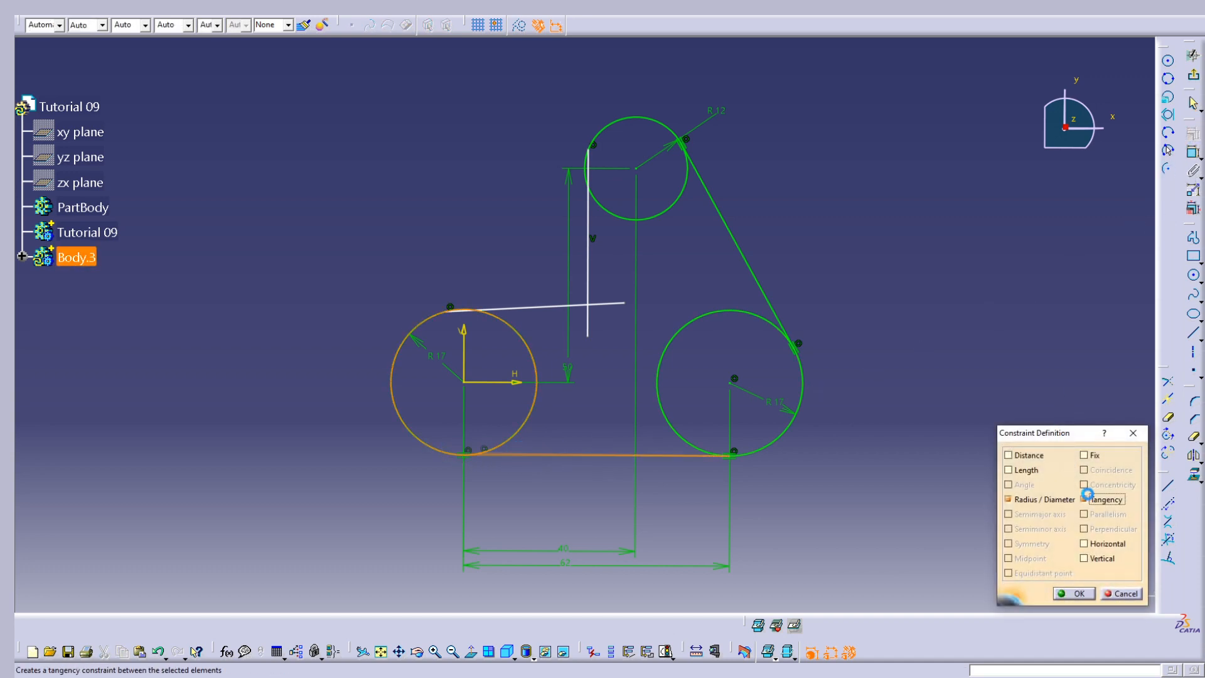
{"action": "left_click", "coordinate": [1075, 594]}
- Constrain the line at the top of the left circle to be horizontal and tangent to that circle
{"action": "left_click", "coordinate": [509, 309]}
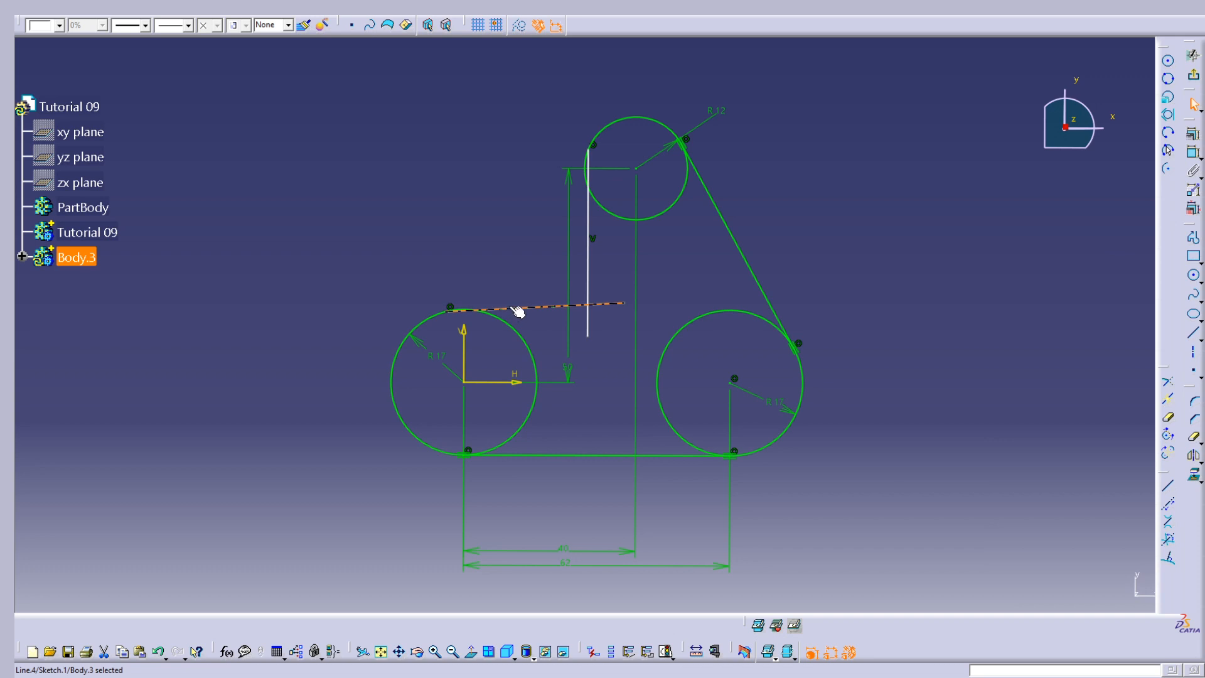
{"action": "right_click", "coordinate": [512, 307]}
{"action": "mouse_move", "coordinate": [597, 508]}
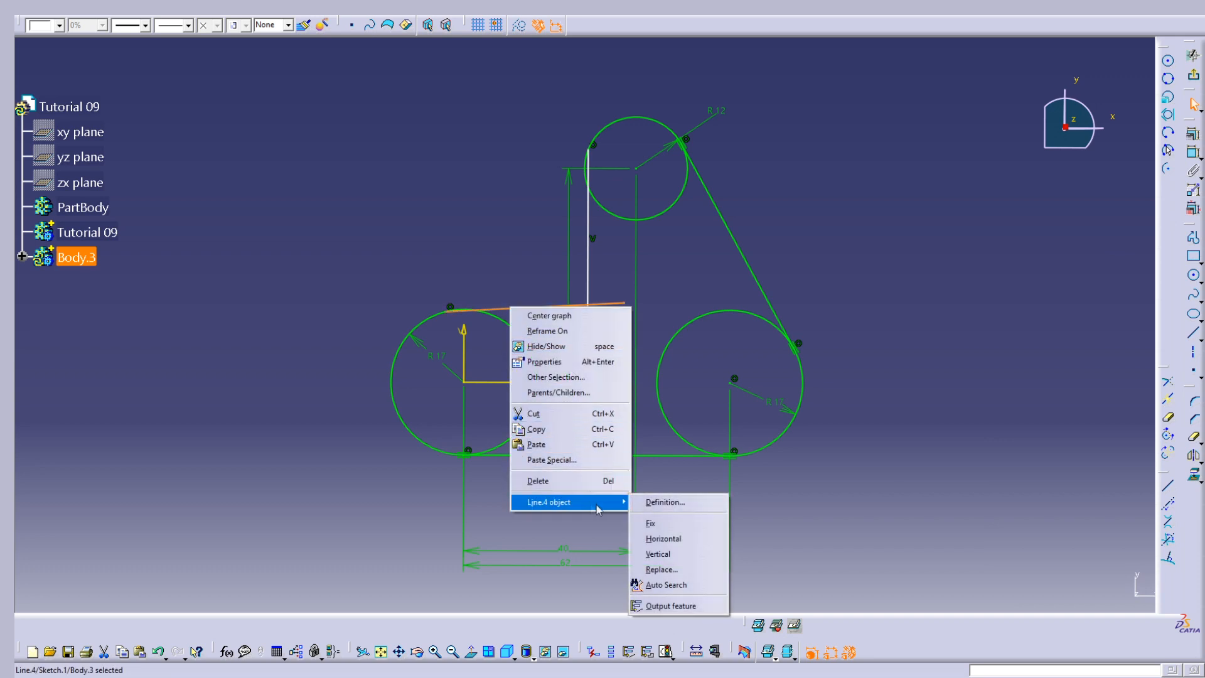
{"action": "left_click", "coordinate": [668, 540]}
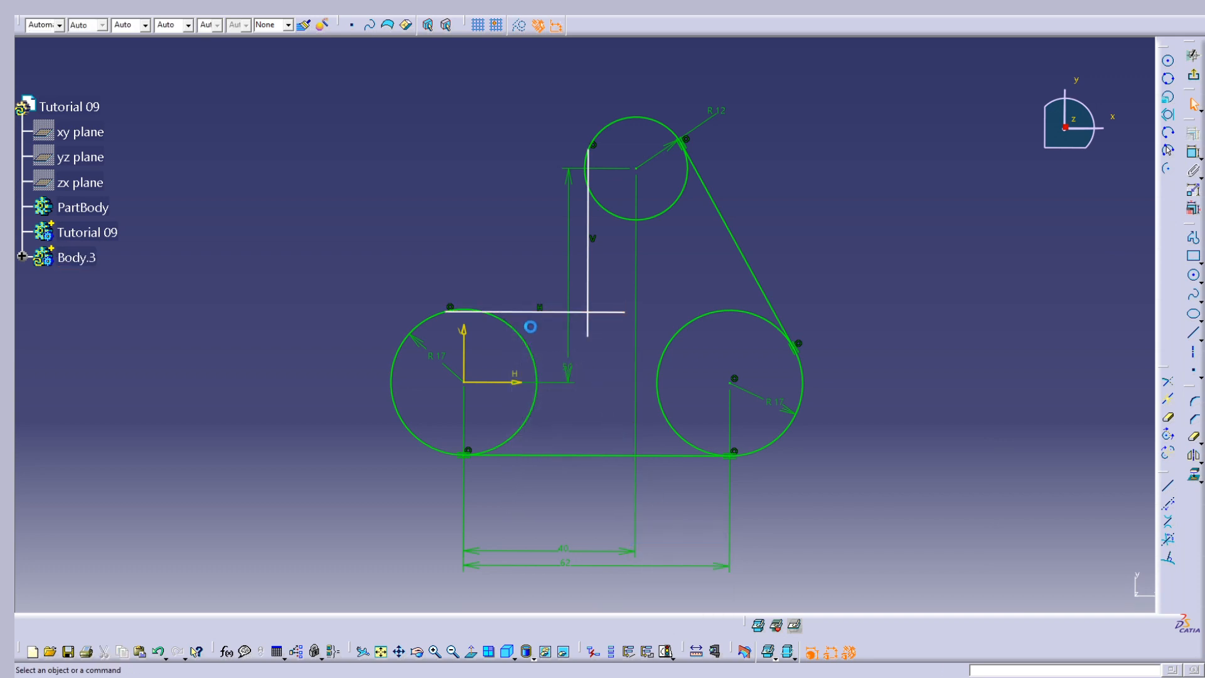
{"action": "left_click", "coordinate": [512, 312]}
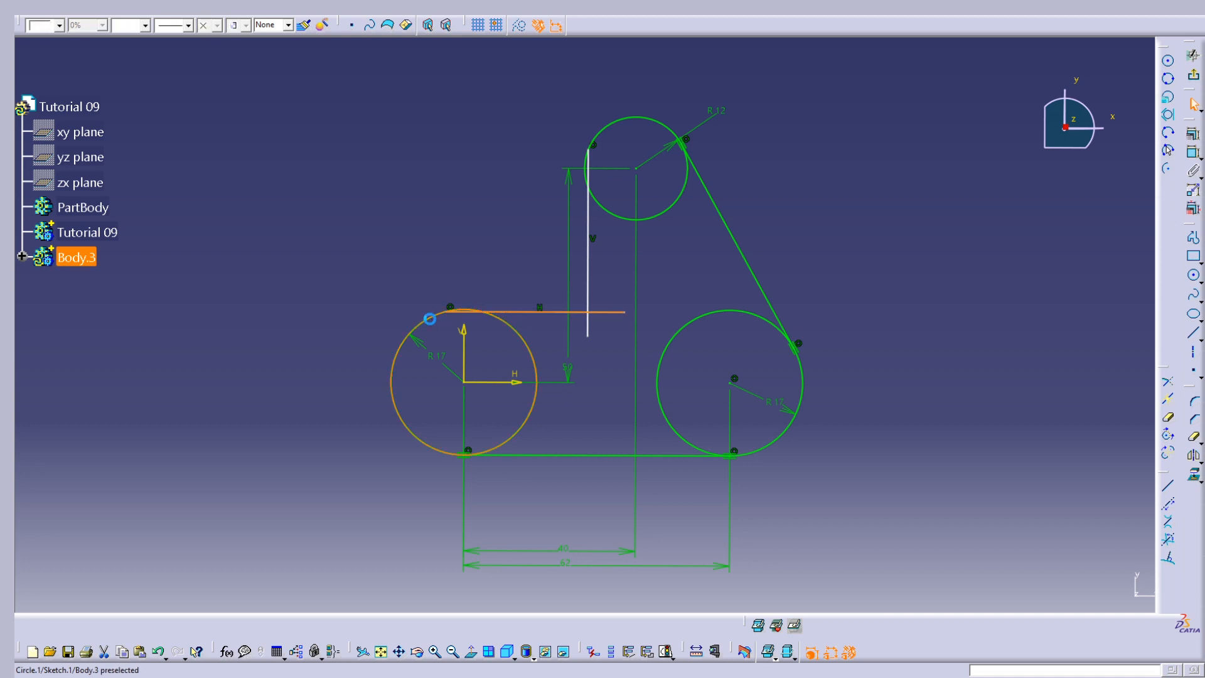
{"action": "left_click", "coordinate": [1193, 134]}
{"action": "left_click", "coordinate": [1100, 500]}
{"action": "left_click", "coordinate": [1070, 594]}
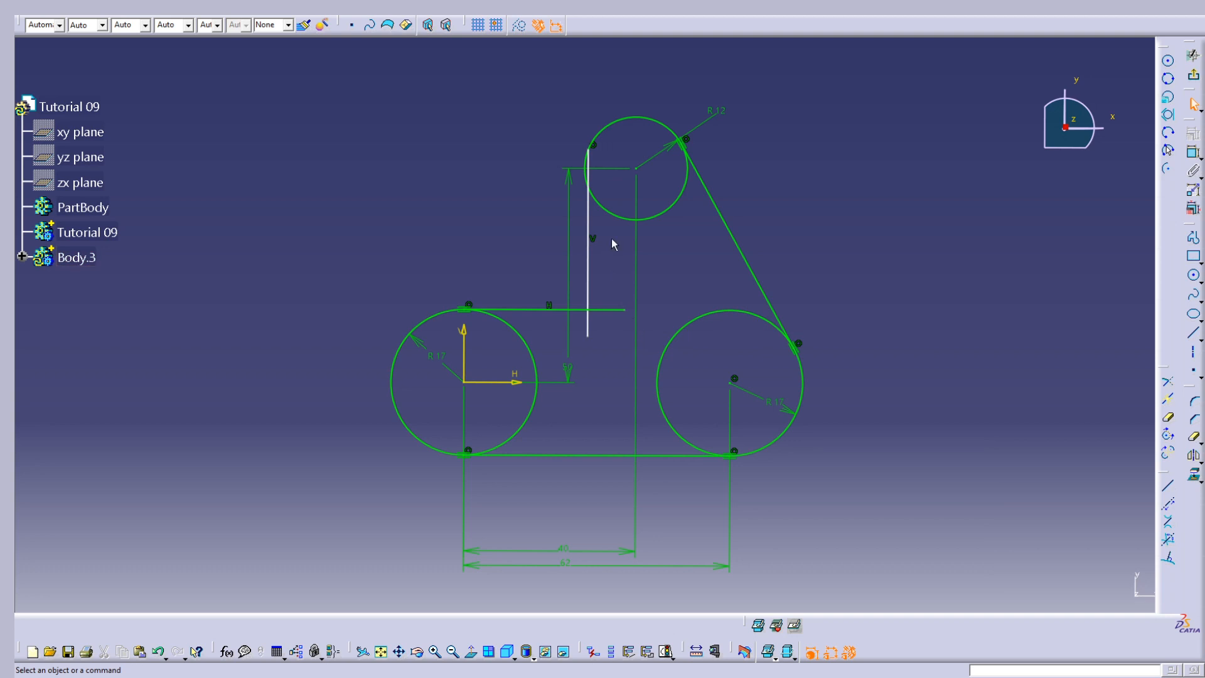
- Constrain the vertical line tangent to the upper circle
{"action": "left_click", "coordinate": [587, 219]}
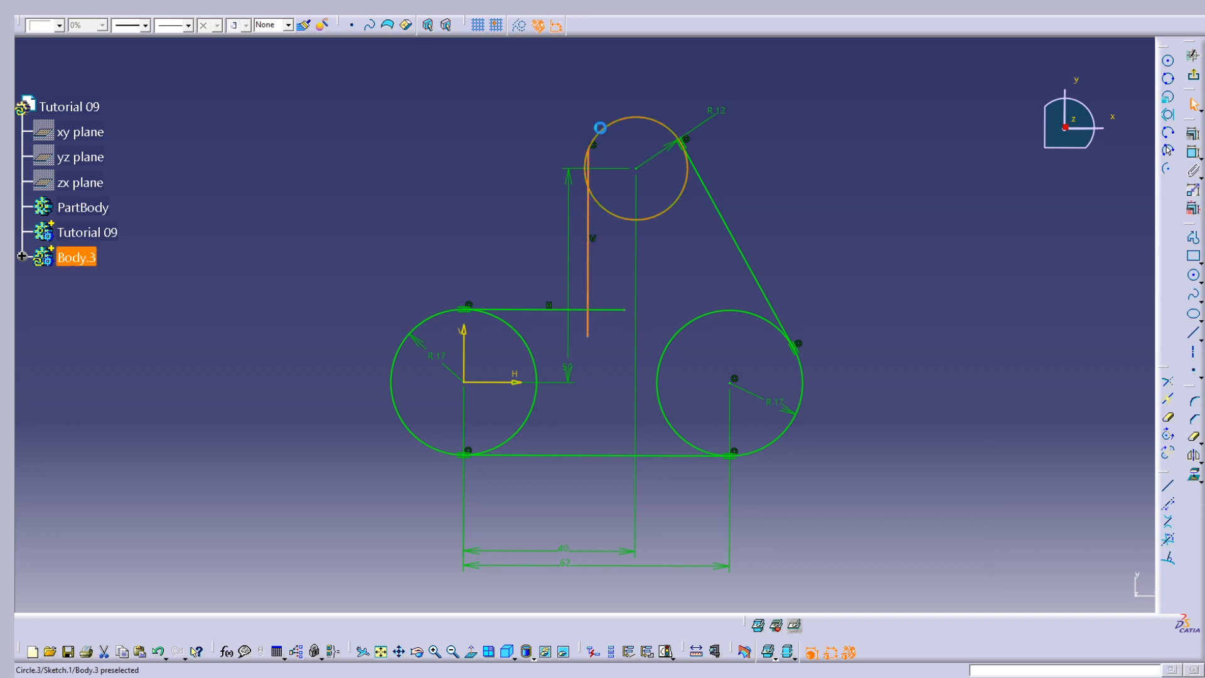
{"action": "left_click", "coordinate": [1193, 133]}
{"action": "left_click", "coordinate": [1104, 499]}
{"action": "left_click", "coordinate": [1074, 594]}
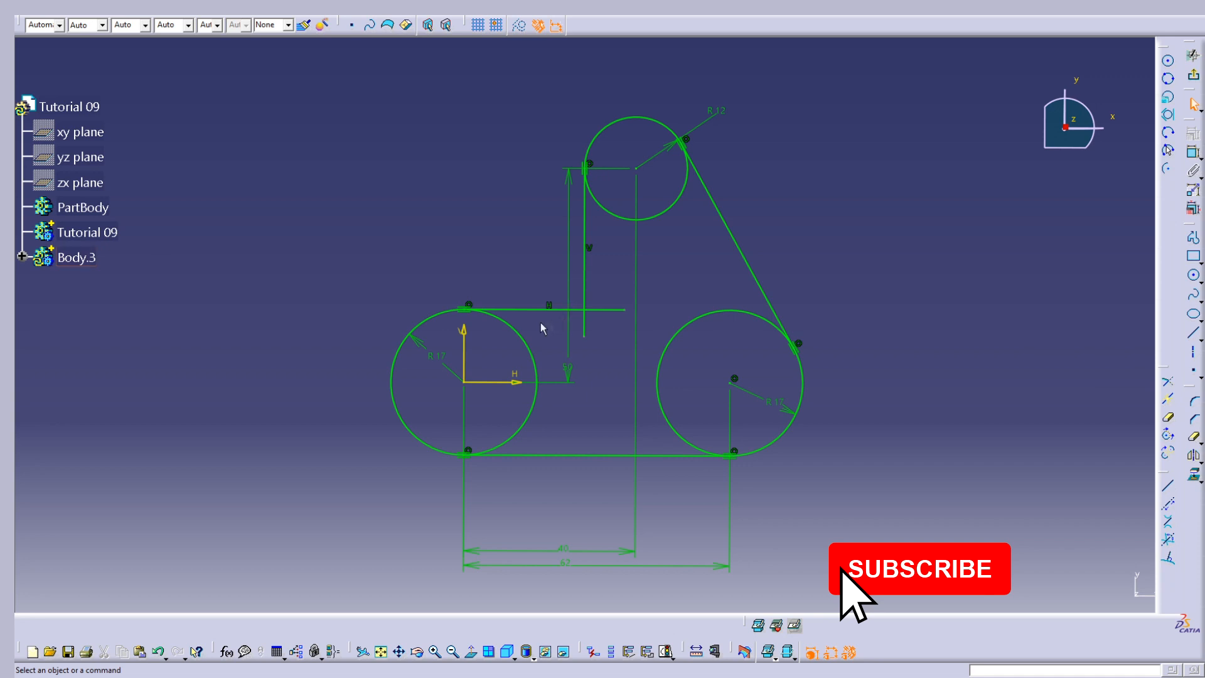
- Round the corner between the horizontal and vertical lines with a trimmed corner of 17 mm radius
{"action": "left_click", "coordinate": [1195, 403]}
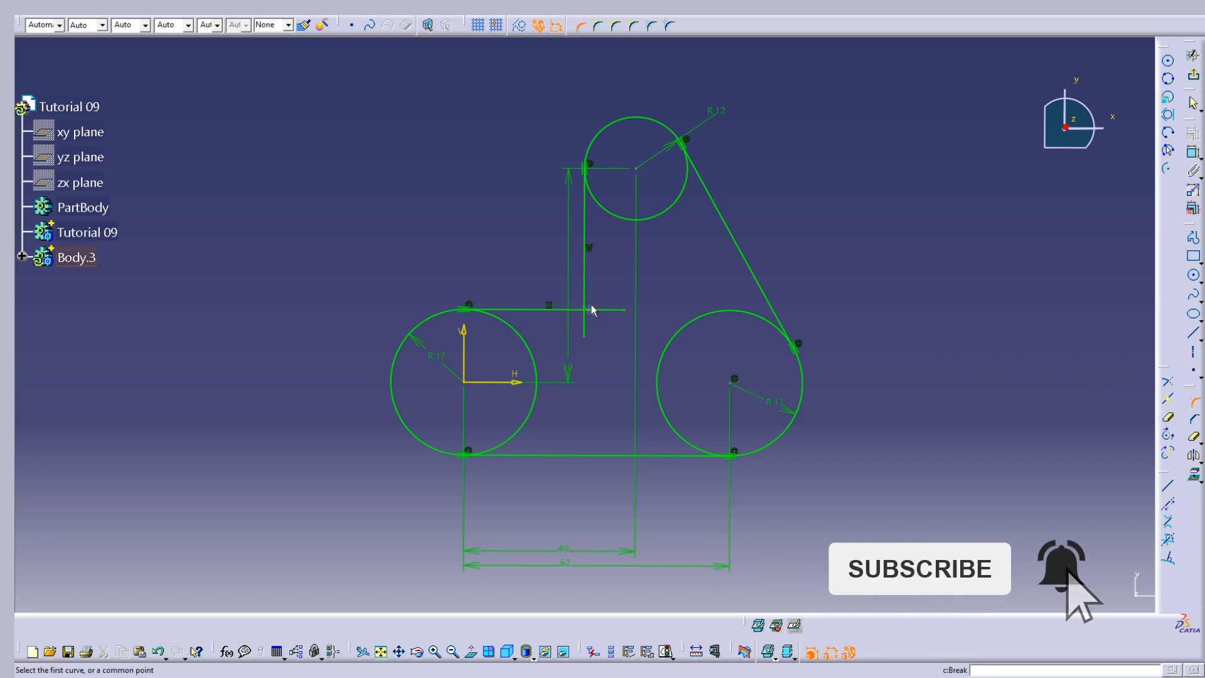
{"action": "left_click", "coordinate": [546, 310]}
{"action": "left_click", "coordinate": [584, 246]}
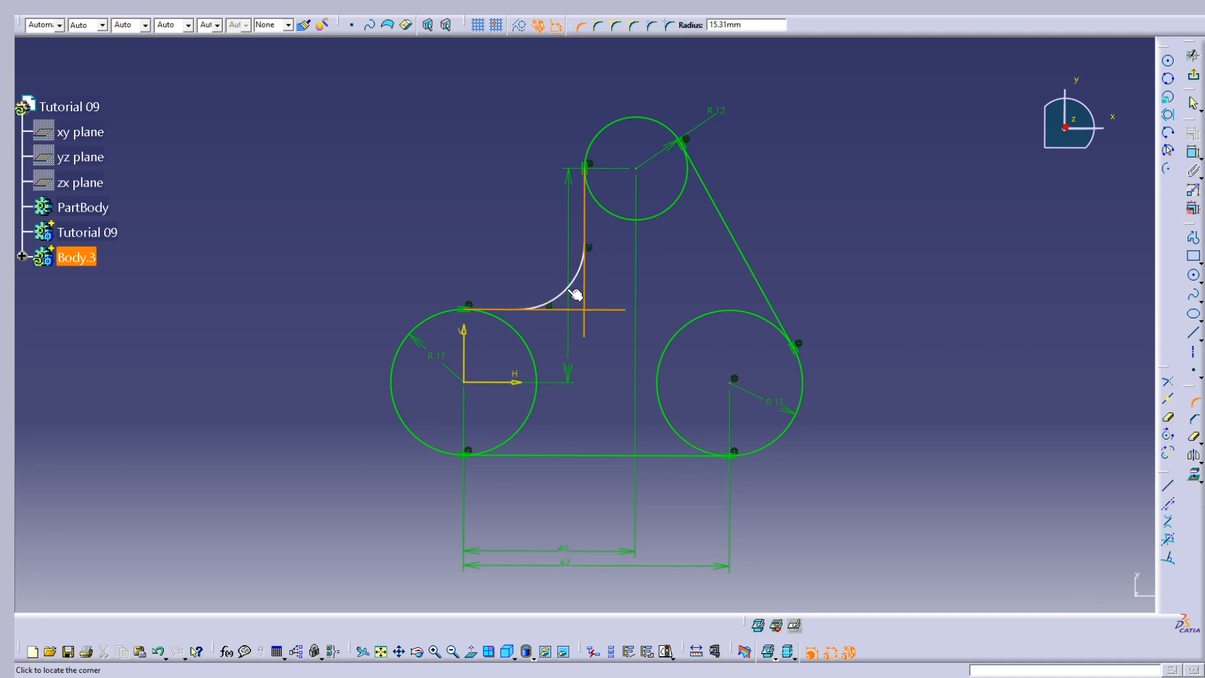
{"action": "left_click", "coordinate": [575, 293]}
{"action": "double_click", "coordinate": [552, 274]}
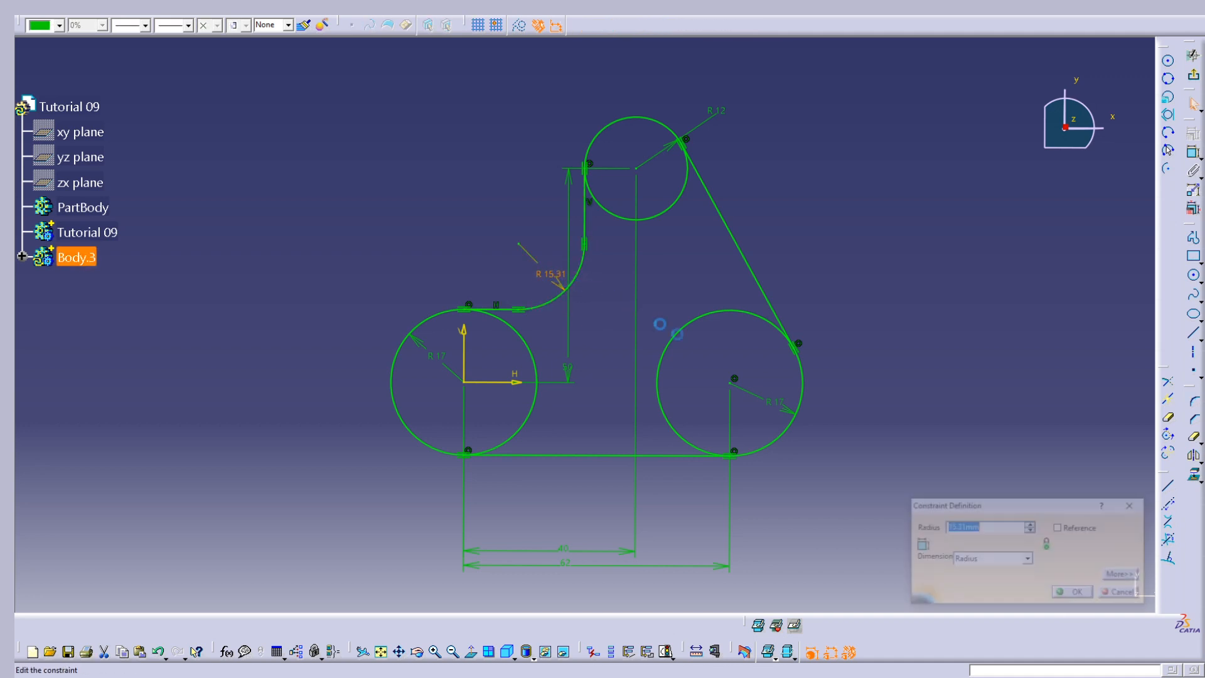
{"action": "type", "text": "1"}
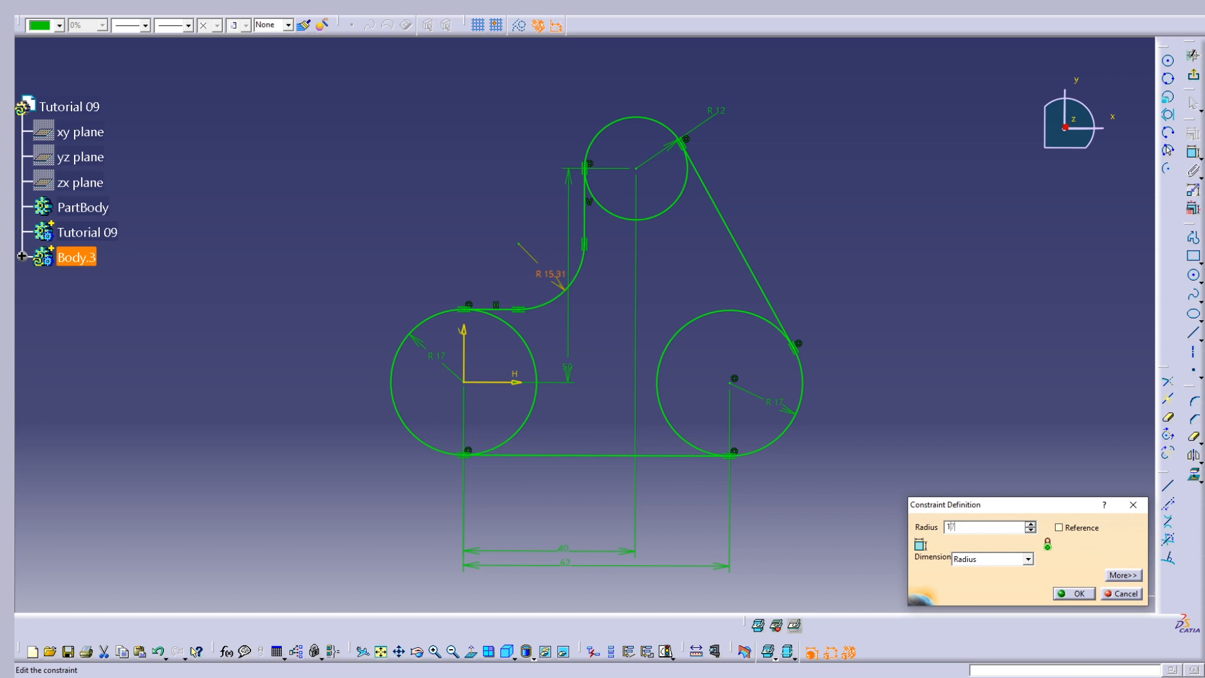
{"action": "type", "text": "7"}
{"action": "key", "text": "Return"}
{"action": "left_click", "coordinate": [970, 297]}
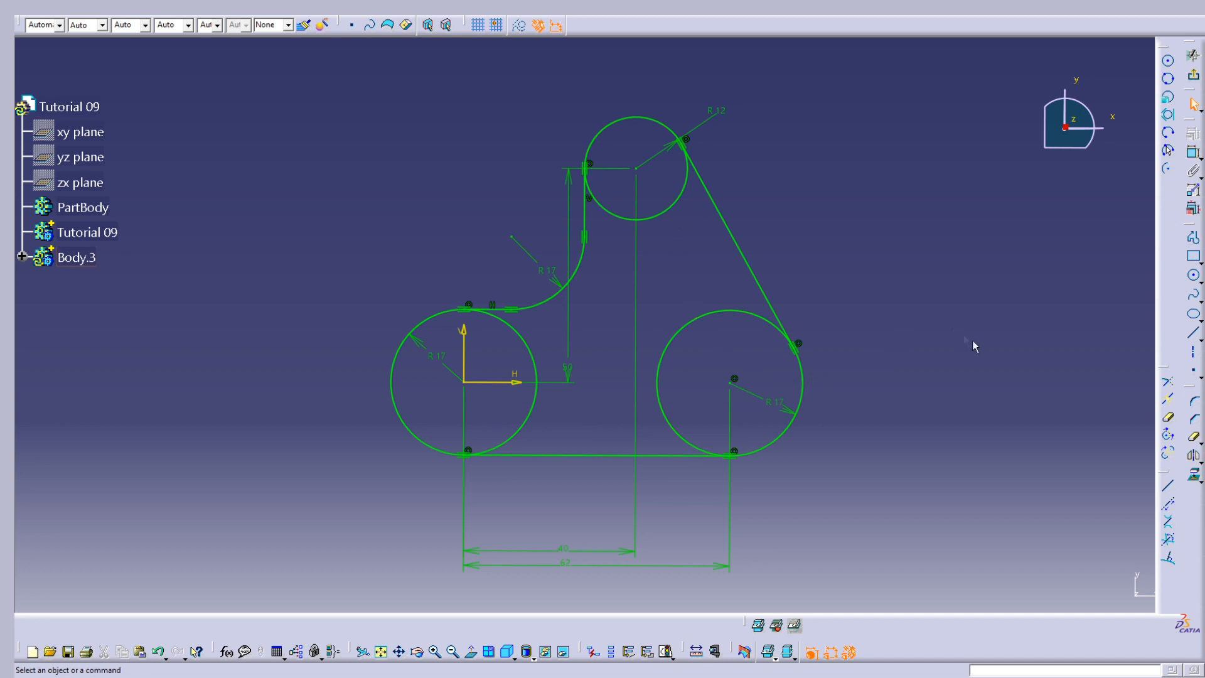
- Trim away the inner arcs of the three circles with Quick Trim, leaving one closed outer profile
{"action": "left_click", "coordinate": [1170, 420]}
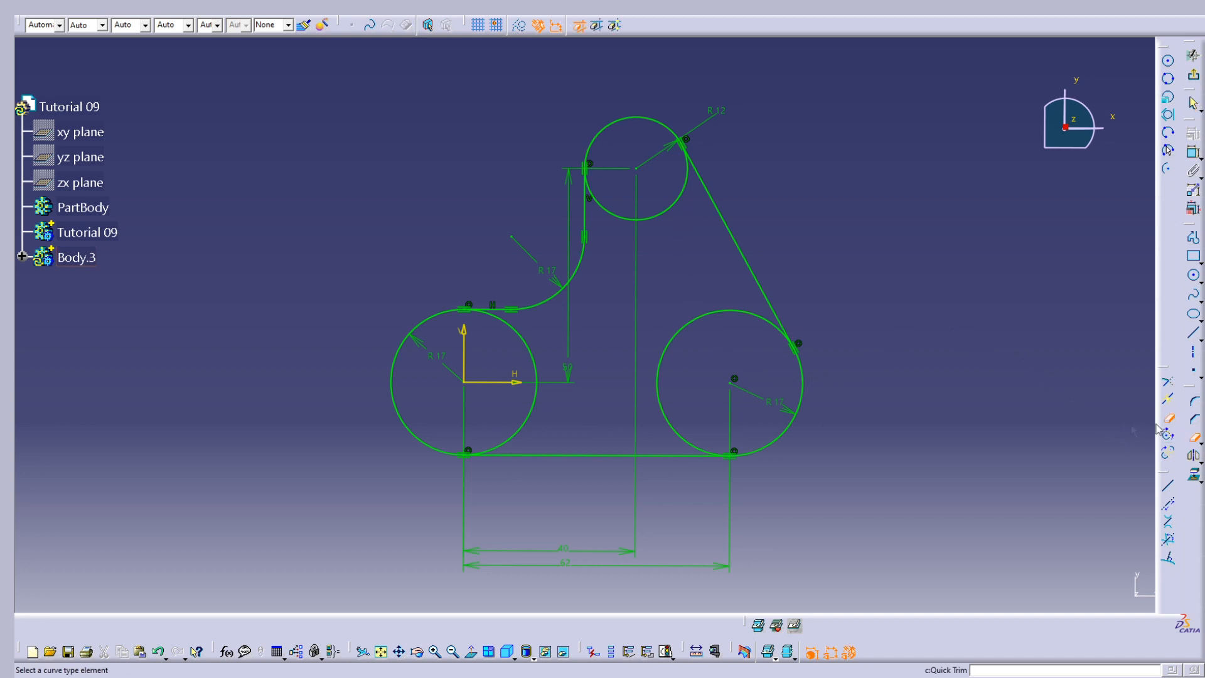
{"action": "left_click", "coordinate": [706, 323]}
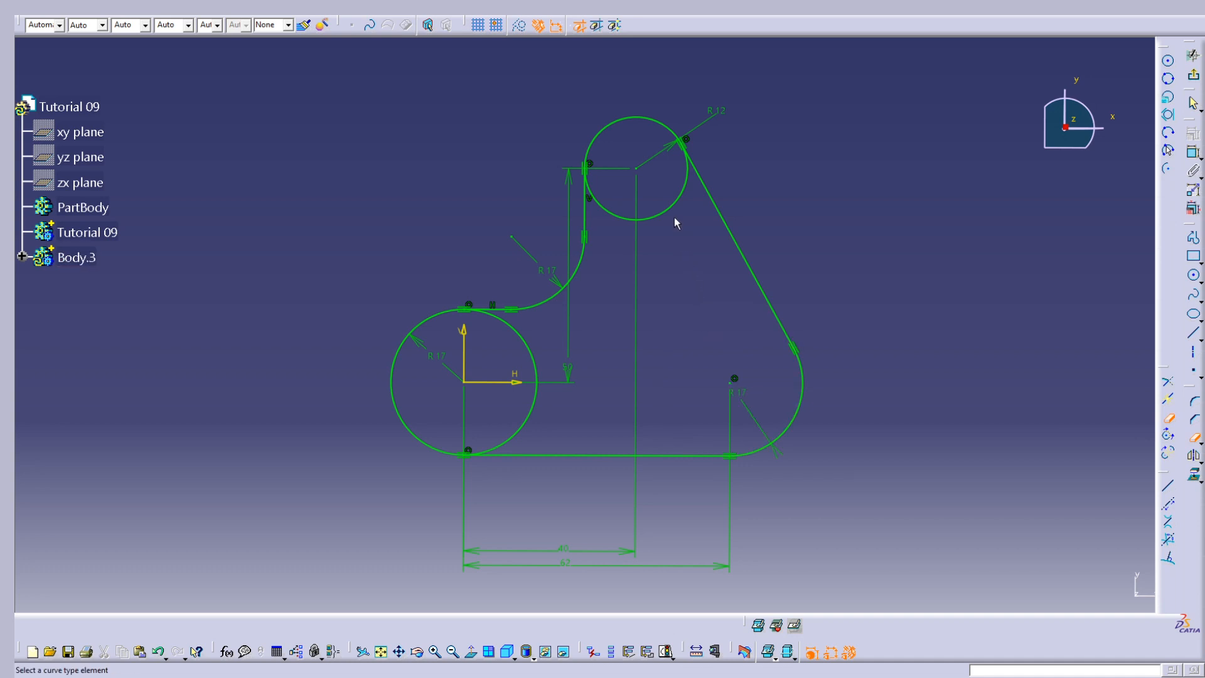
{"action": "left_click", "coordinate": [681, 199]}
{"action": "left_click", "coordinate": [526, 342]}
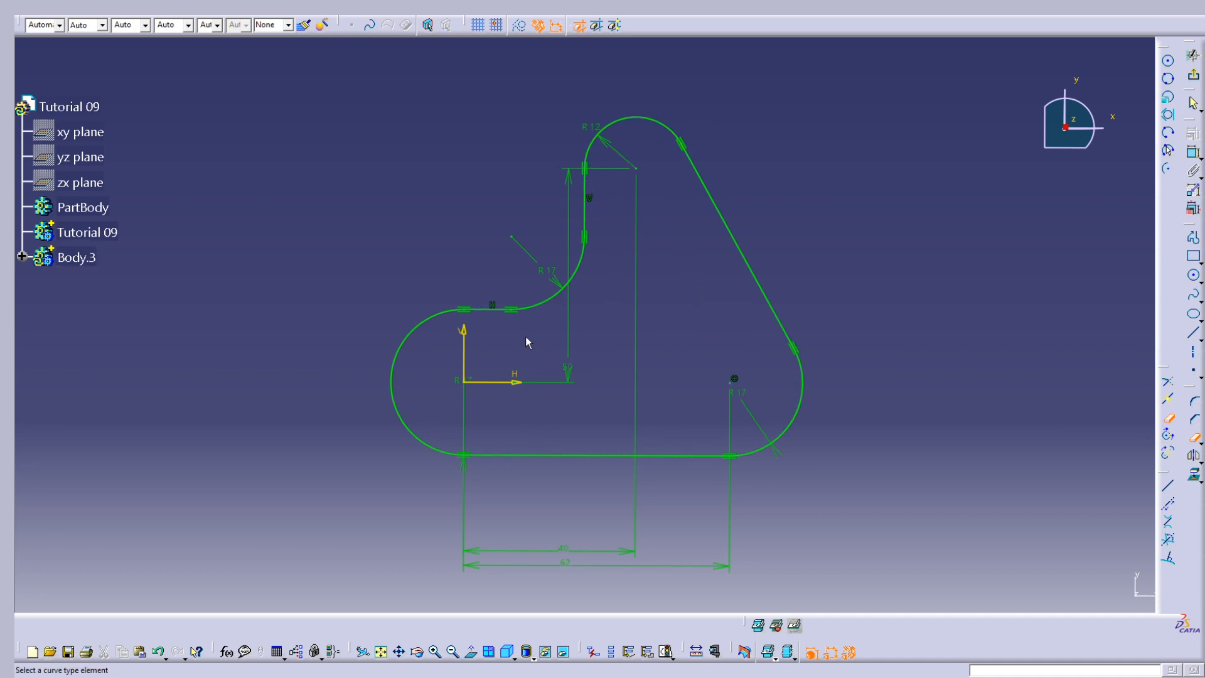
{"action": "key", "text": "Escape"}
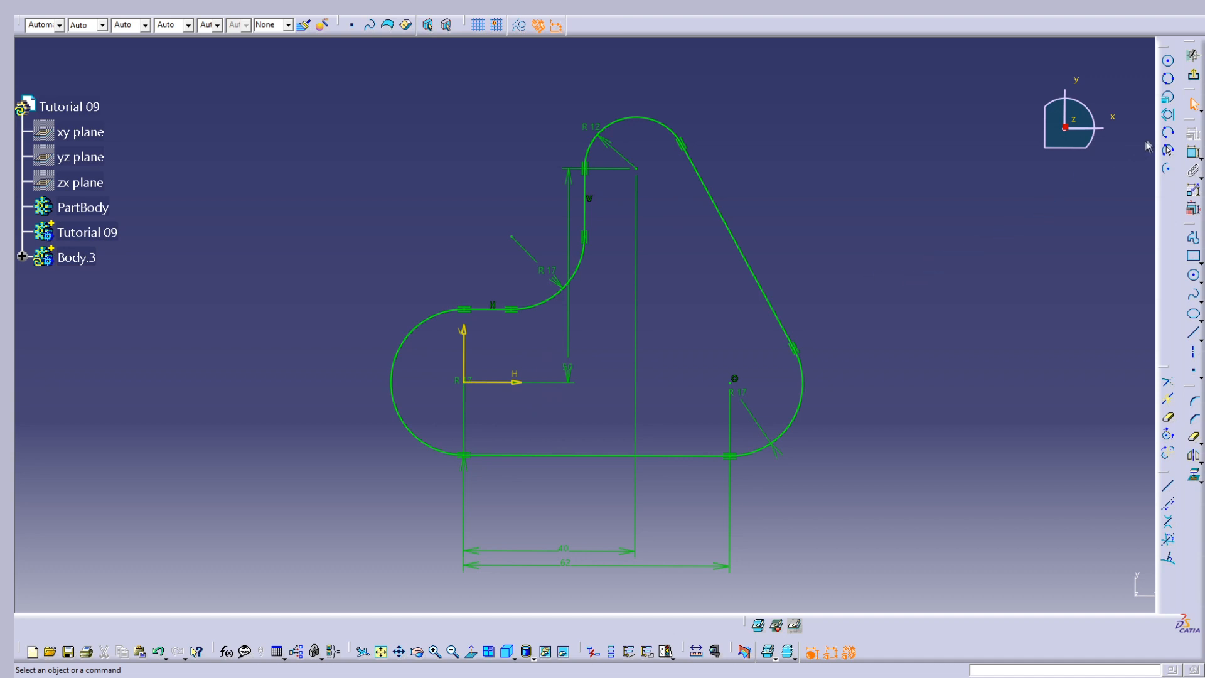
- Exit the sketch and extrude the closed profile as a pad with a length of 10 mm
{"action": "left_click", "coordinate": [1196, 83]}
{"action": "mouse_move", "coordinate": [801, 339]}
{"action": "middle_mouse_down"}
{"action": "mouse_move", "coordinate": [896, 391]}
{"action": "mouse_move", "coordinate": [473, 261]}
{"action": "mouse_move", "coordinate": [586, 411]}
{"action": "mouse_move", "coordinate": [614, 263]}
{"action": "mouse_move", "coordinate": [582, 257]}
{"action": "middle_mouse_up"}
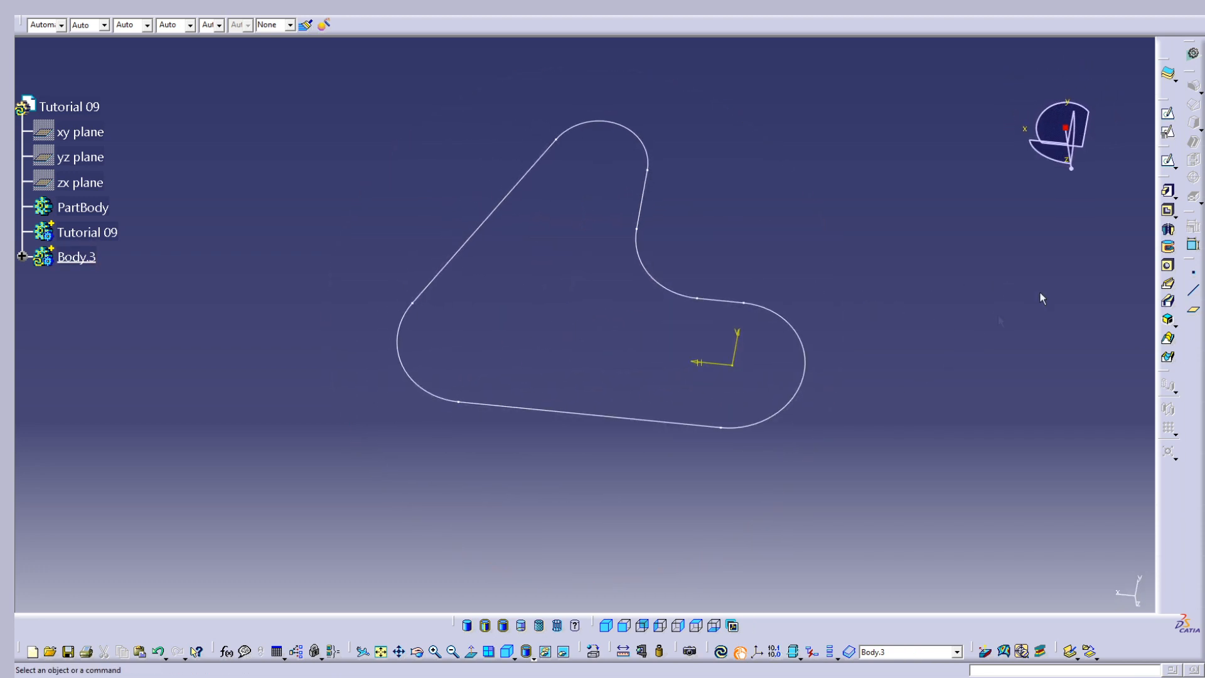
{"action": "left_click", "coordinate": [1169, 192]}
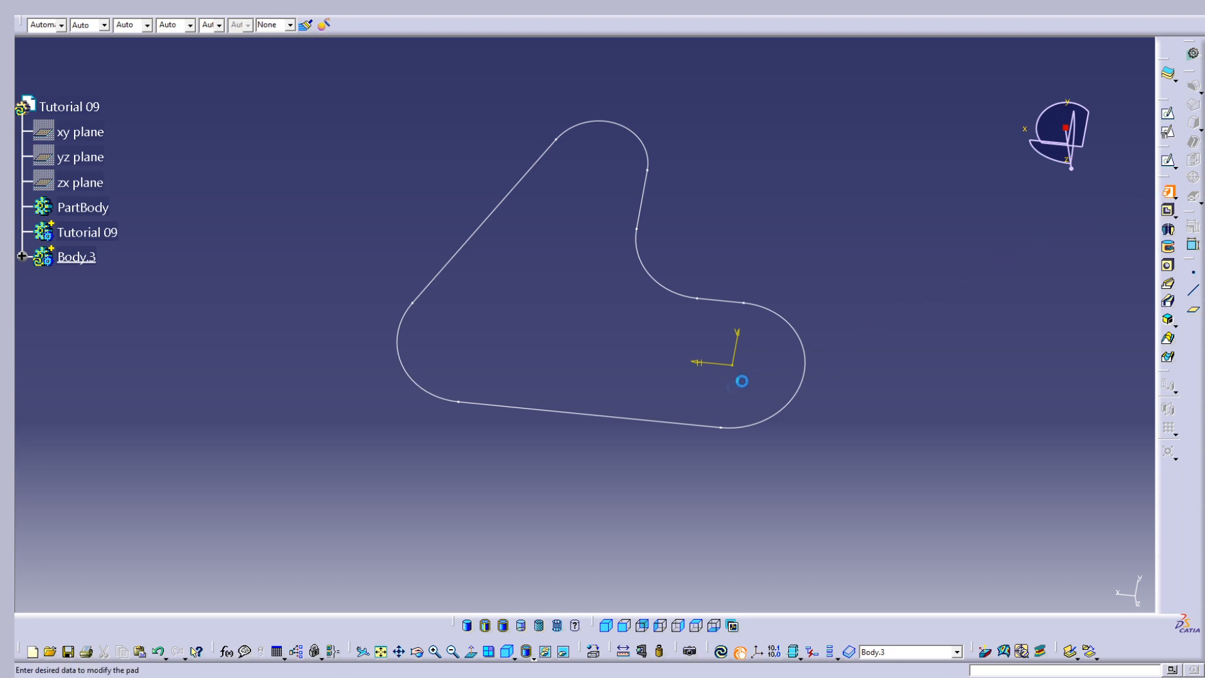
{"action": "left_click", "coordinate": [545, 412]}
{"action": "mouse_move", "coordinate": [602, 386]}
{"action": "middle_mouse_down"}
{"action": "mouse_move", "coordinate": [646, 414]}
{"action": "mouse_move", "coordinate": [745, 261]}
{"action": "mouse_move", "coordinate": [438, 116]}
{"action": "mouse_move", "coordinate": [557, 549]}
{"action": "mouse_move", "coordinate": [975, 345]}
{"action": "middle_mouse_up"}
{"action": "left_click_drag", "start_coordinate": [1091, 440], "coordinate": [903, 427]}
{"action": "type", "text": "10"}
{"action": "key", "text": "Return"}
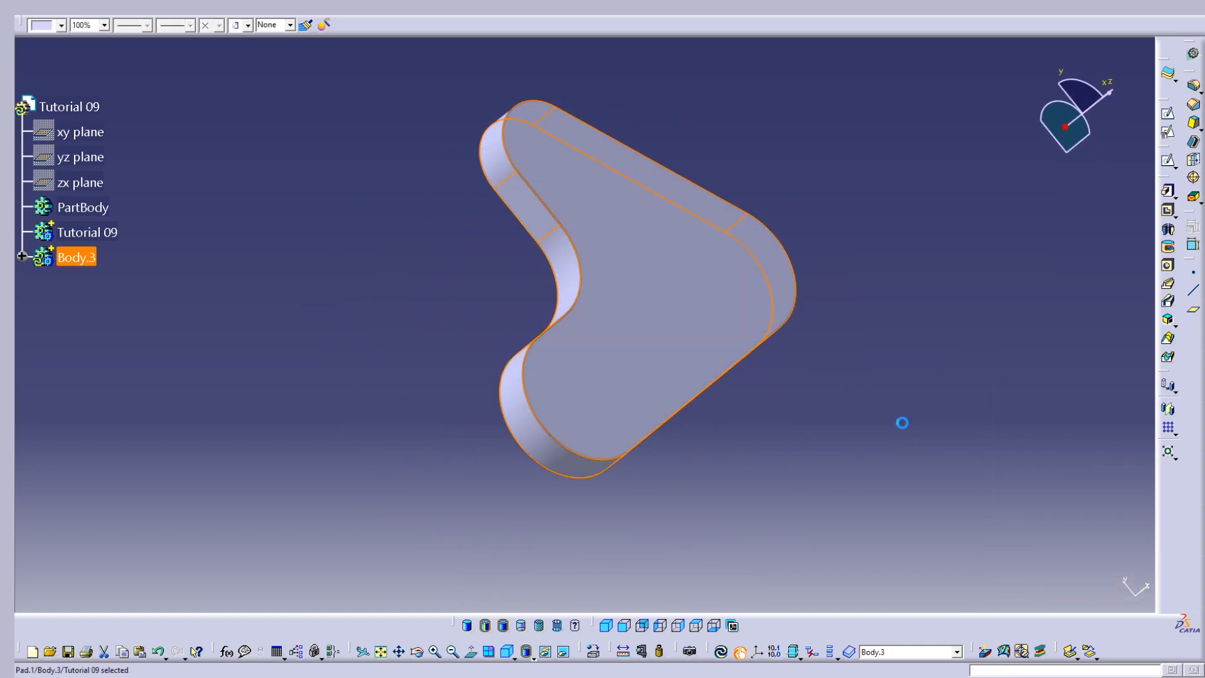
- Expand Body.3 in the specification tree down to the pad's sketch and view the plate from the side
{"action": "left_click", "coordinate": [94, 264]}
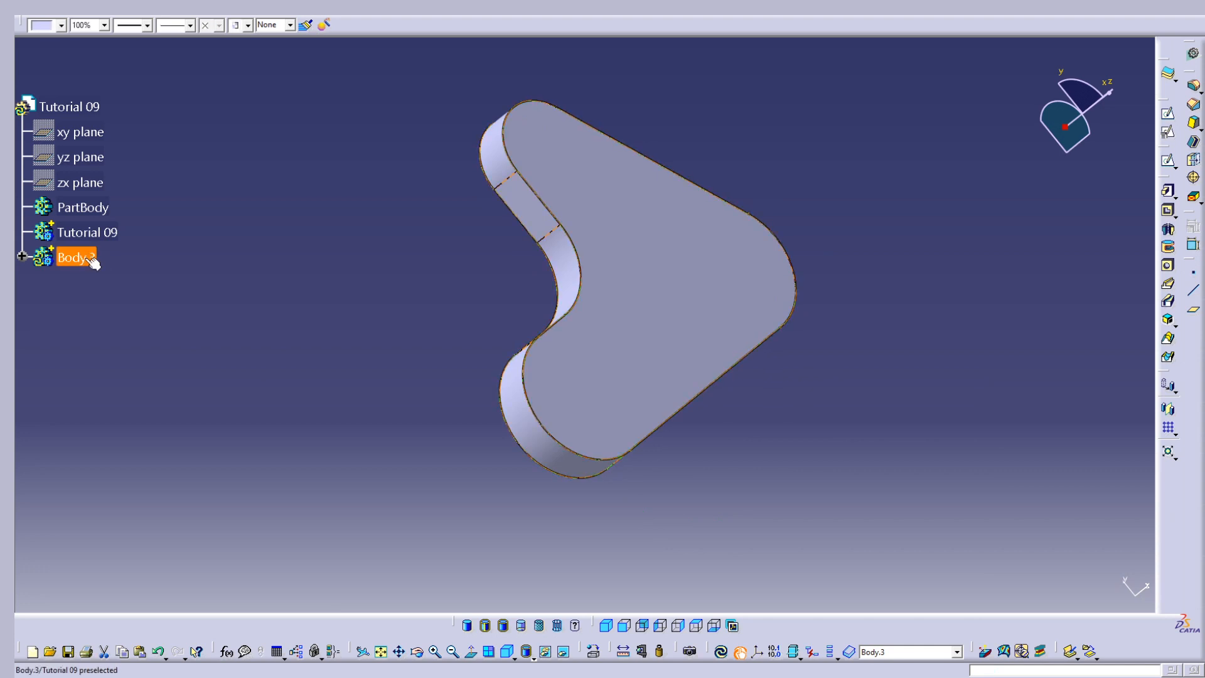
{"action": "double_click", "coordinate": [93, 262]}
{"action": "left_click", "coordinate": [293, 320]}
{"action": "mouse_move", "coordinate": [618, 394]}
{"action": "middle_mouse_down"}
{"action": "mouse_move", "coordinate": [780, 274]}
{"action": "mouse_move", "coordinate": [458, 353]}
{"action": "mouse_move", "coordinate": [621, 403]}
{"action": "mouse_move", "coordinate": [614, 317]}
{"action": "mouse_move", "coordinate": [666, 482]}
{"action": "middle_mouse_up"}
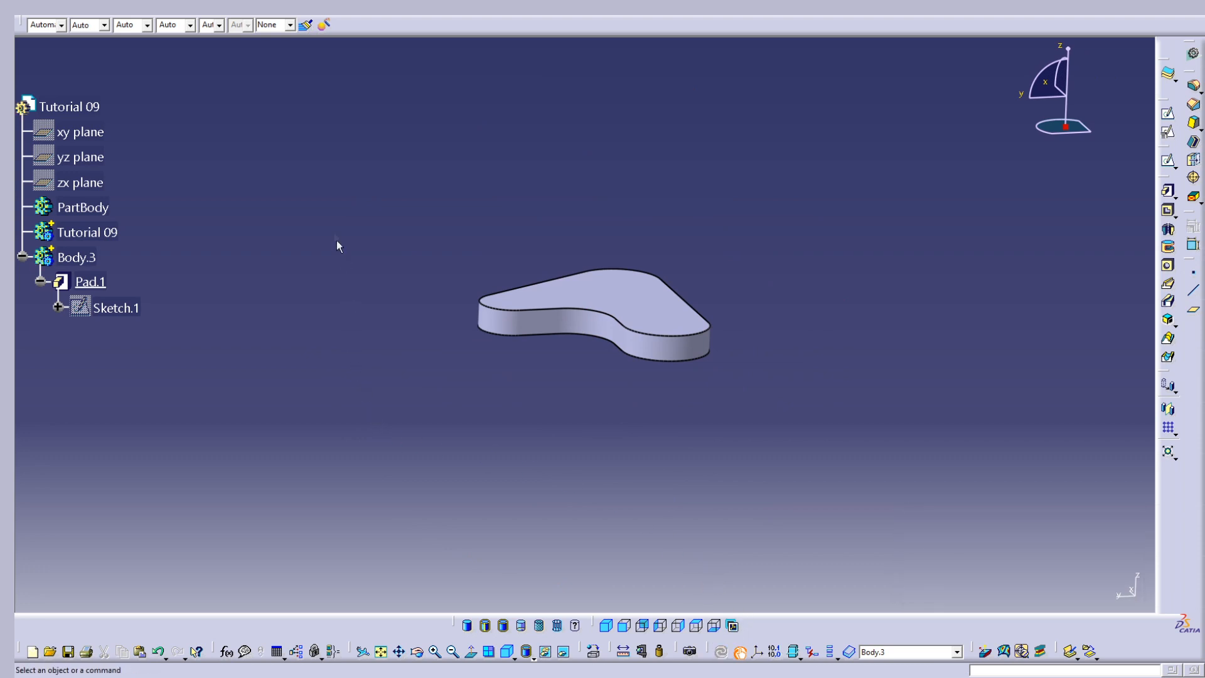
- Insert a new empty body into the part for the next feature
{"action": "left_click", "coordinate": [236, 13]}
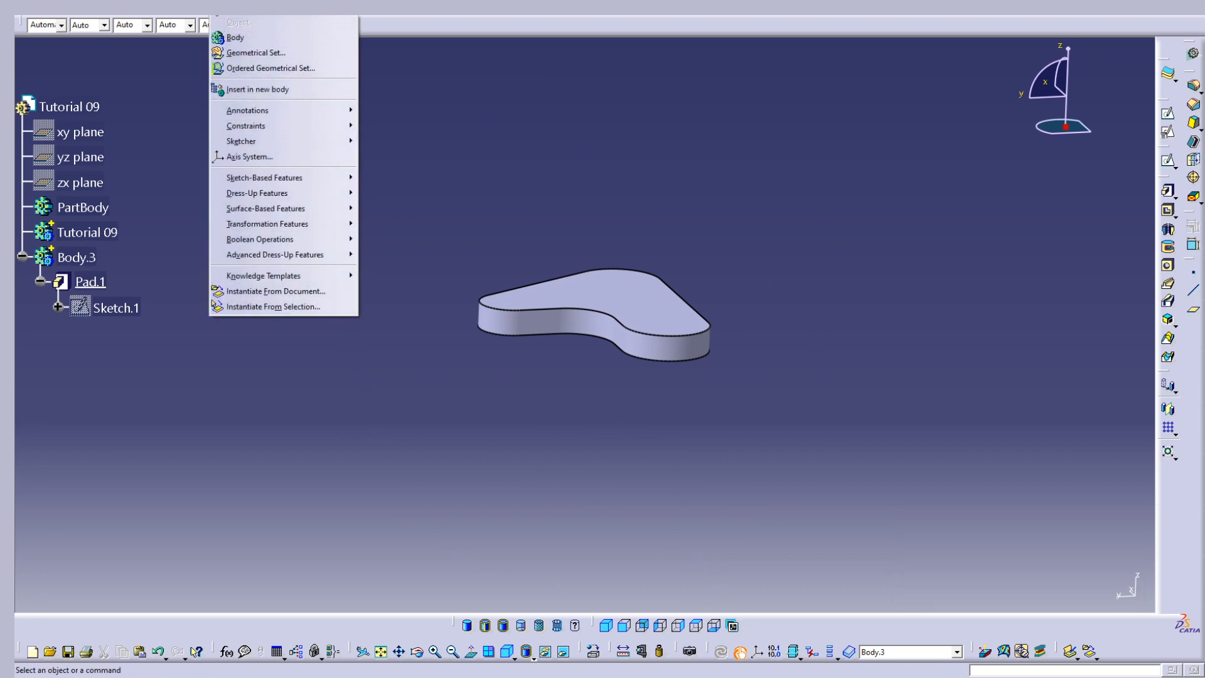
{"action": "left_click", "coordinate": [236, 38]}
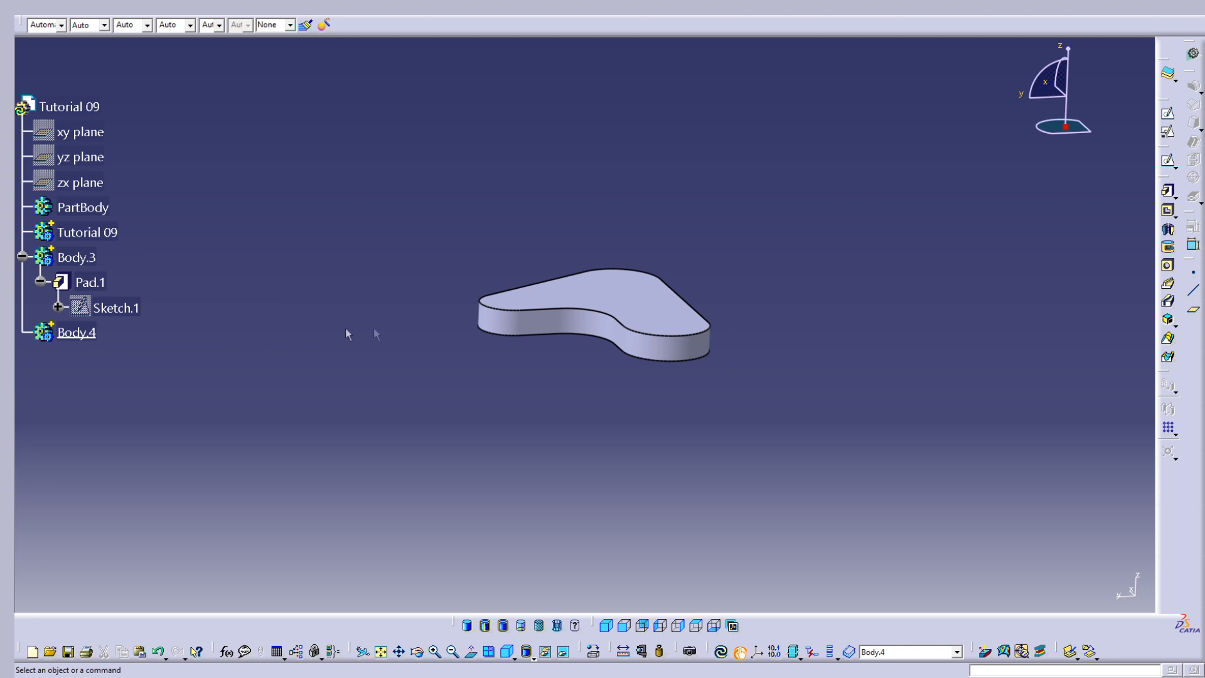
{"action": "middle_click_drag", "start_coordinate": [563, 245], "coordinate": [567, 424]}
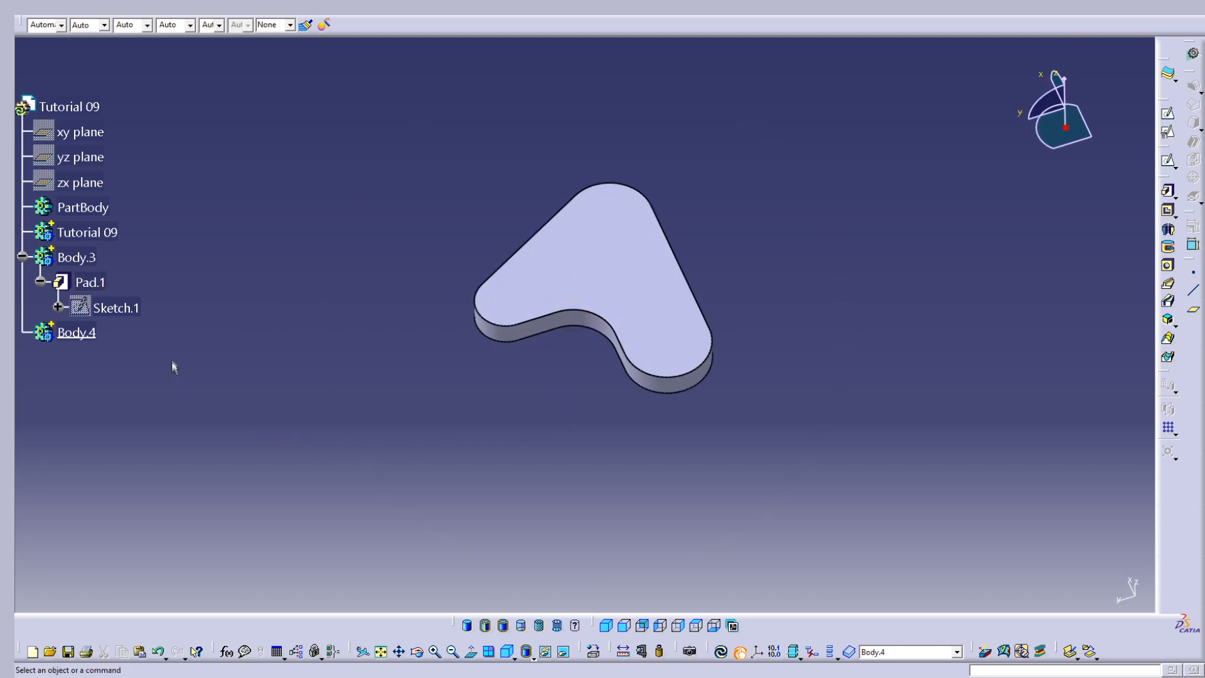
- Copy the first pad's Sketch.1 and paste it into the new Body.4
{"action": "right_click", "coordinate": [123, 307]}
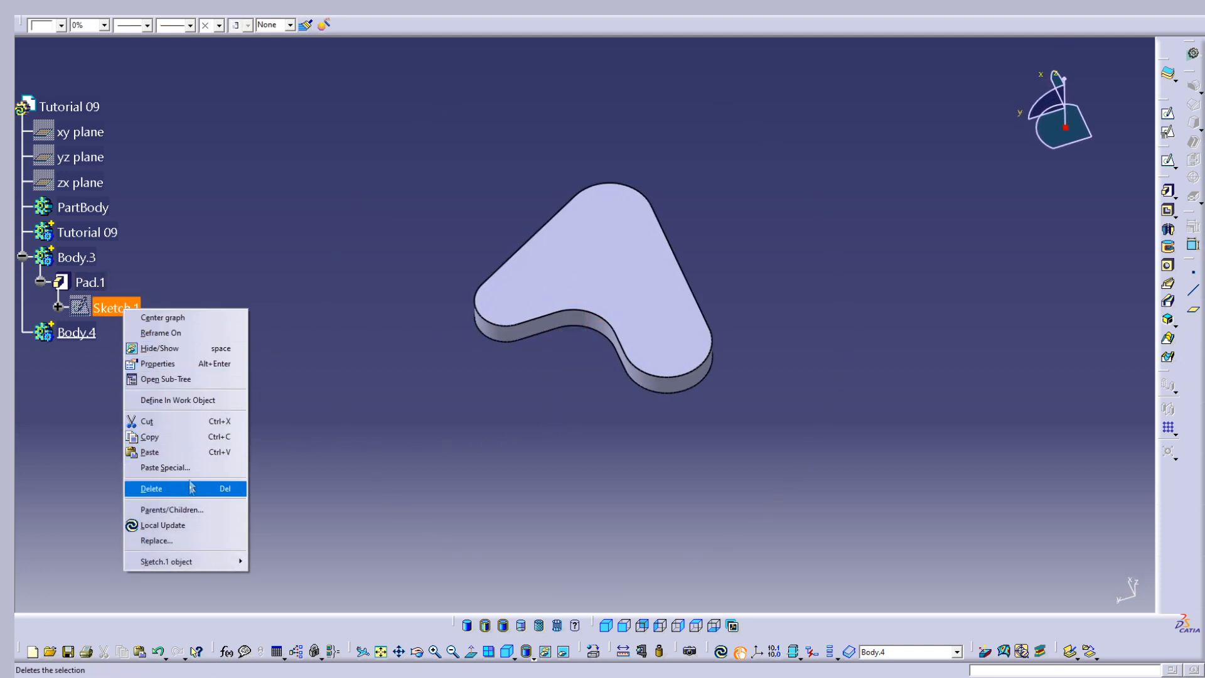
{"action": "left_click", "coordinate": [192, 446]}
{"action": "left_click", "coordinate": [85, 338]}
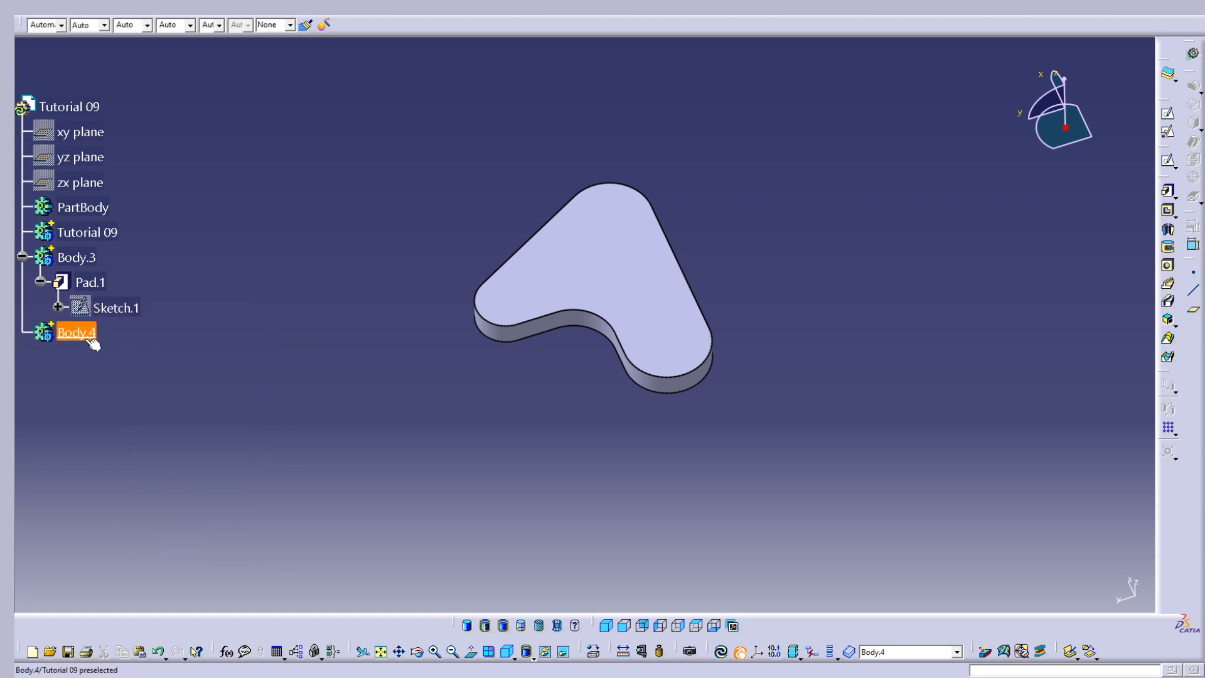
{"action": "right_click", "coordinate": [86, 340]}
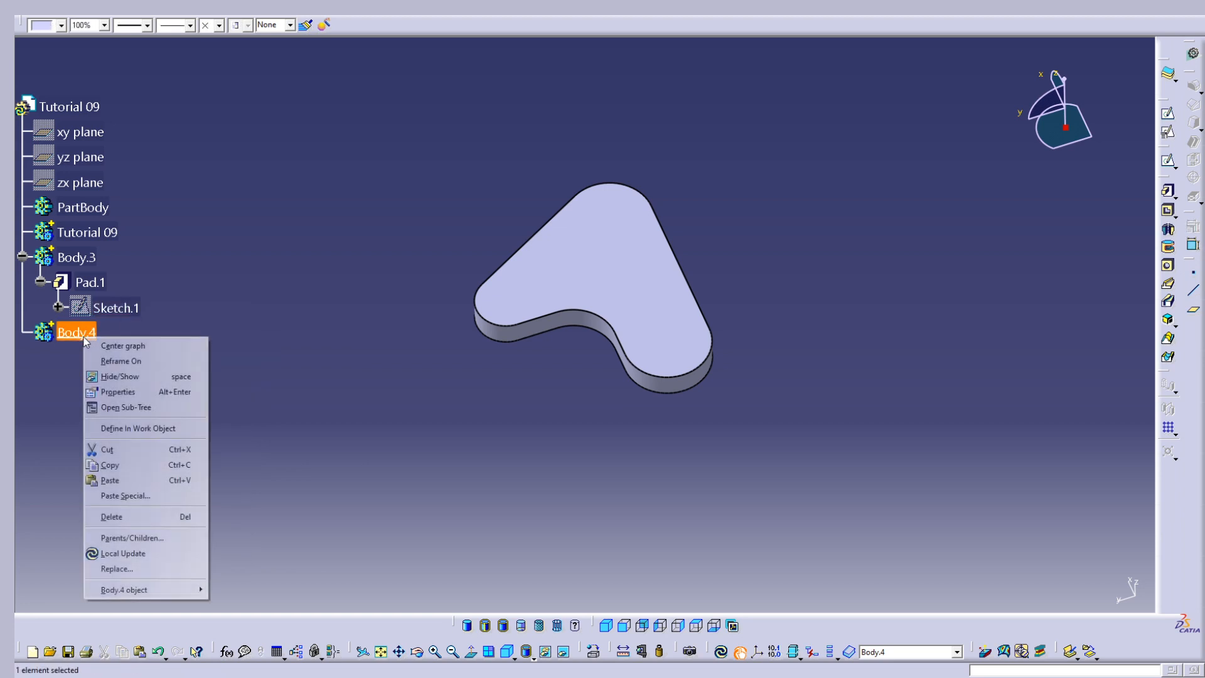
{"action": "left_click", "coordinate": [125, 481]}
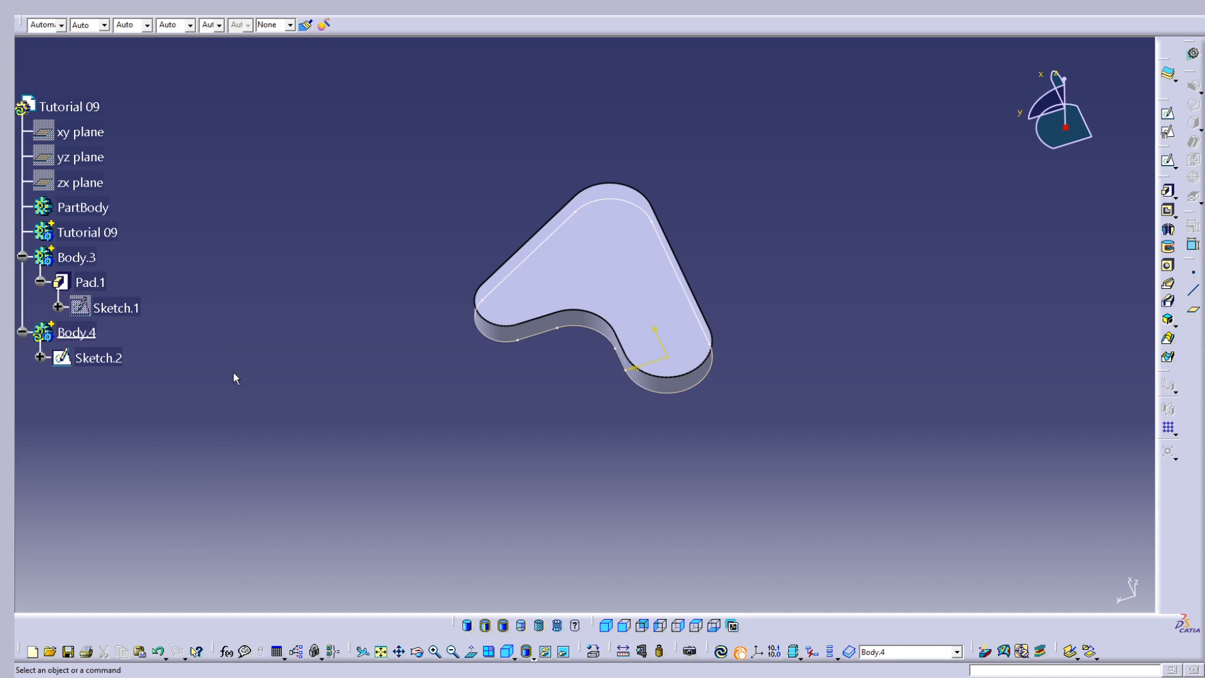
- Open the pasted sketch in Body.4 for editing and dim the surrounding 3D geometry
{"action": "double_click", "coordinate": [101, 358]}
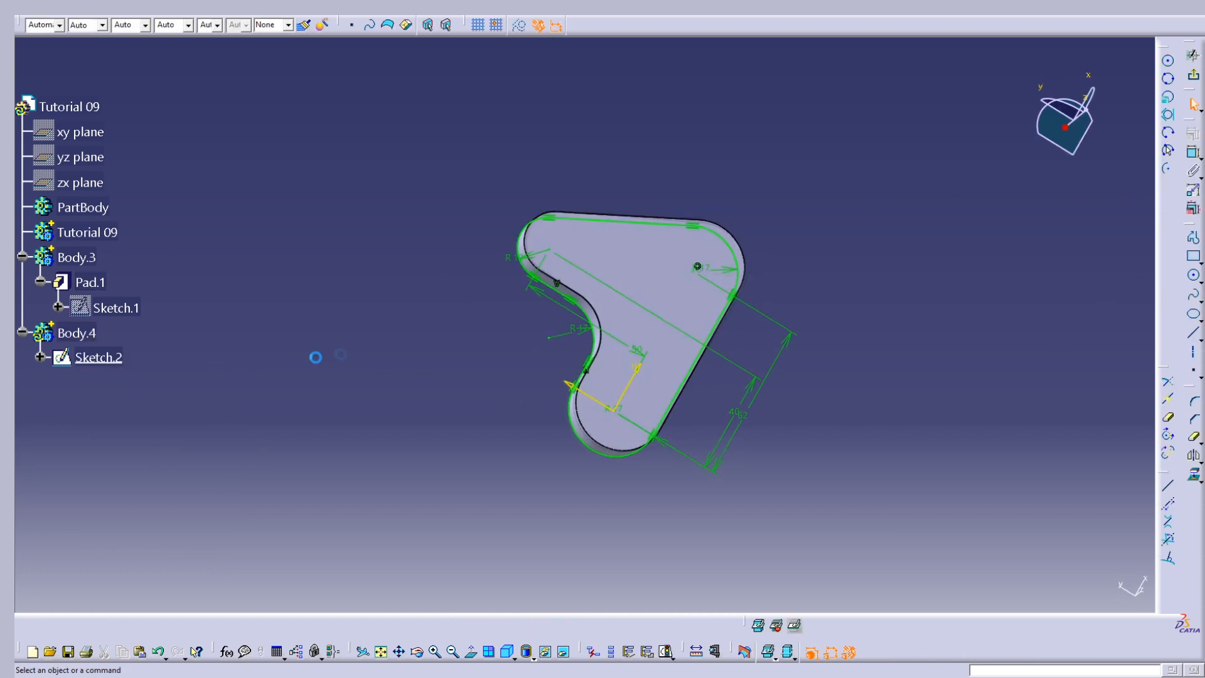
{"action": "left_click", "coordinate": [780, 627]}
{"action": "mouse_move", "coordinate": [764, 584]}
{"action": "middle_mouse_down"}
{"action": "mouse_move", "coordinate": [665, 325]}
{"action": "mouse_move", "coordinate": [775, 273]}
{"action": "middle_mouse_up"}
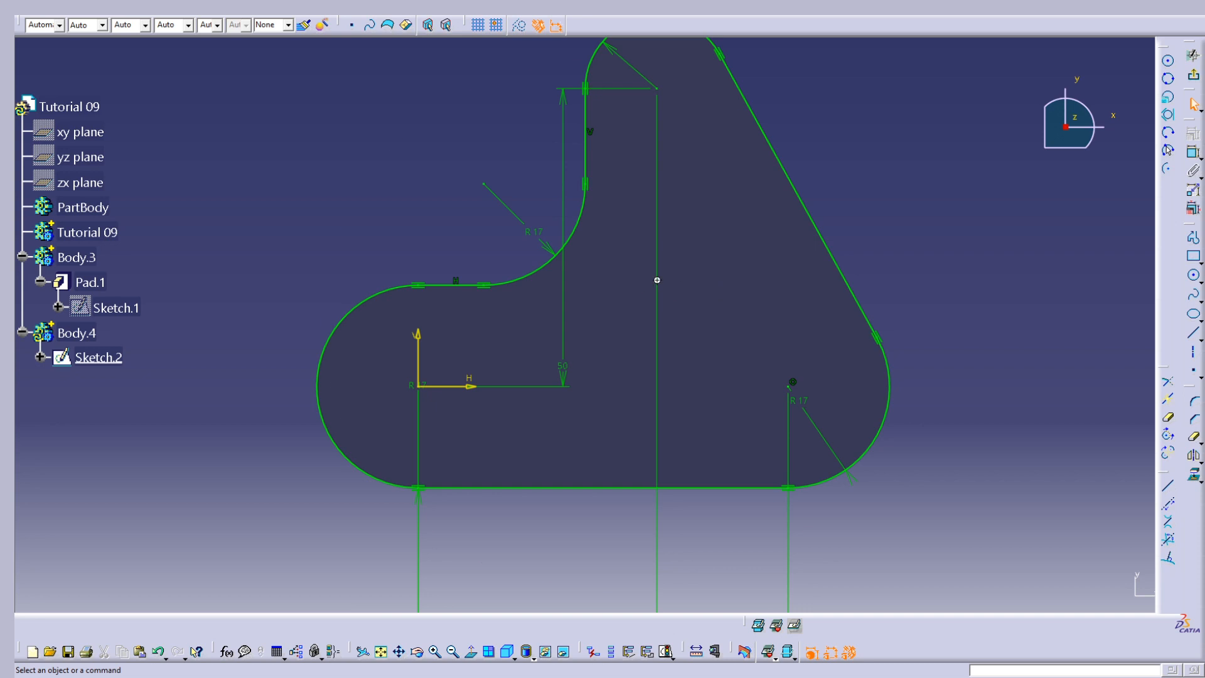
{"action": "middle_click_drag", "start_coordinate": [657, 282], "coordinate": [653, 296]}
- Convert all eight lines and arcs of the outer profile into construction elements
{"action": "left_click", "coordinate": [728, 221]}
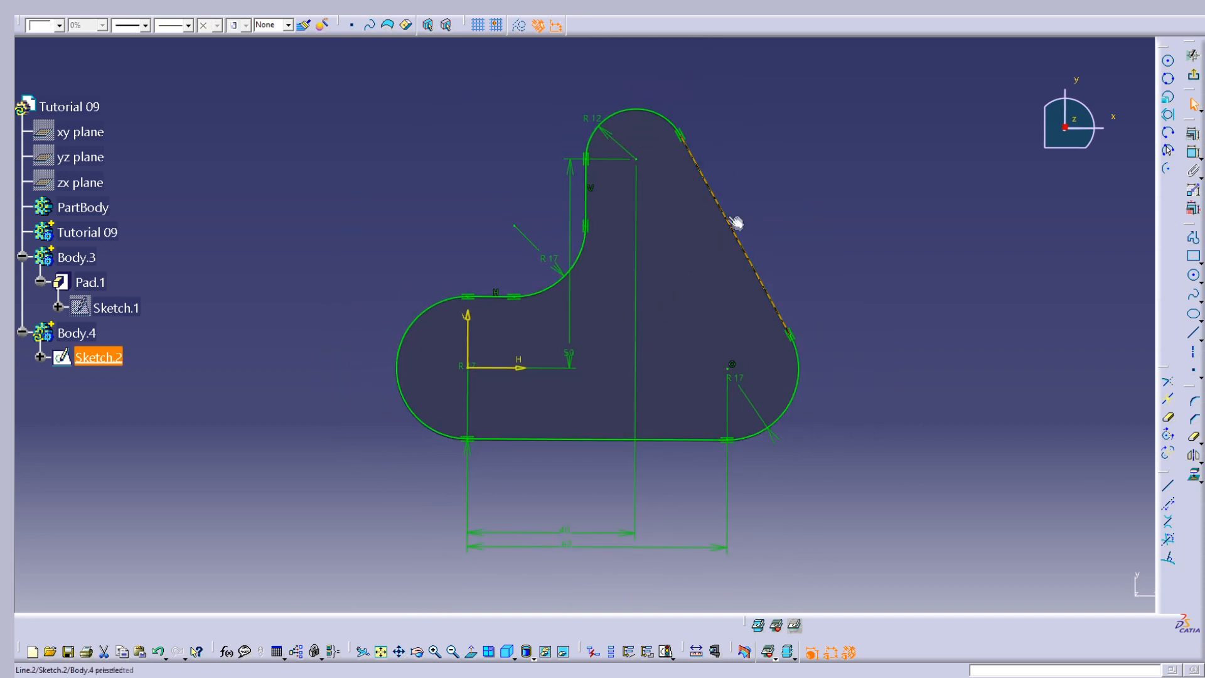
{"action": "left_click", "coordinate": [658, 114], "text": "ctrl"}
{"action": "left_click", "coordinate": [586, 200], "text": "ctrl"}
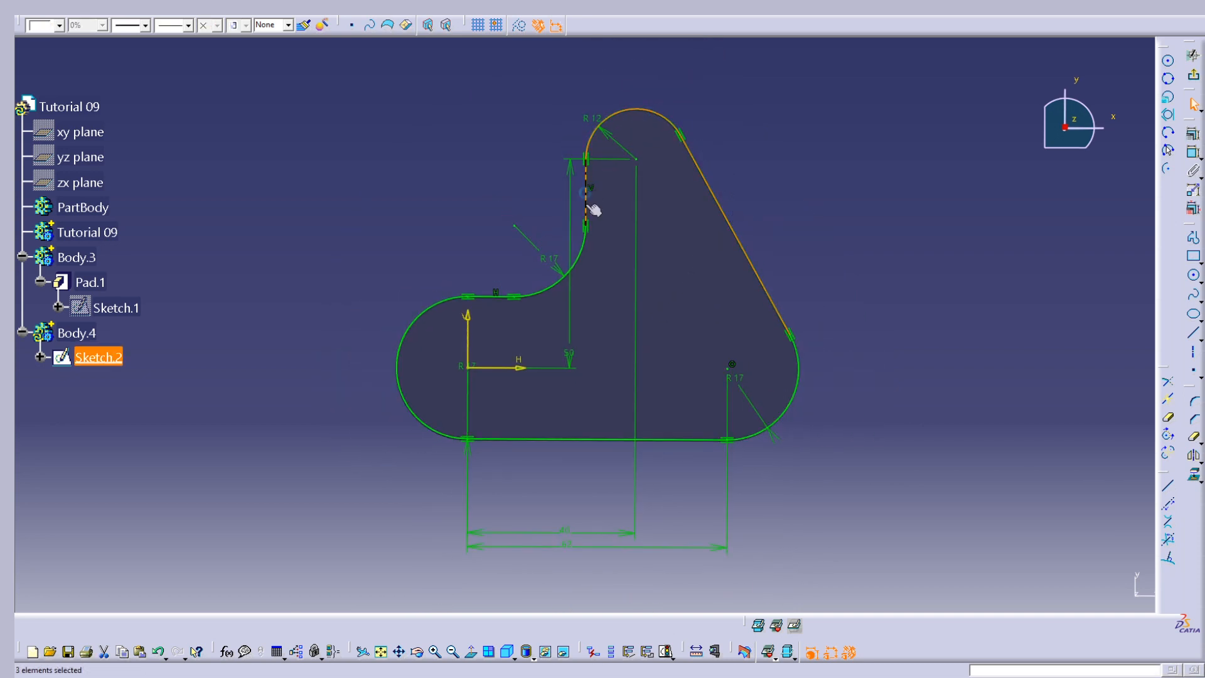
{"action": "left_click", "coordinate": [588, 261], "text": "ctrl"}
{"action": "left_click", "coordinate": [494, 299], "text": "ctrl"}
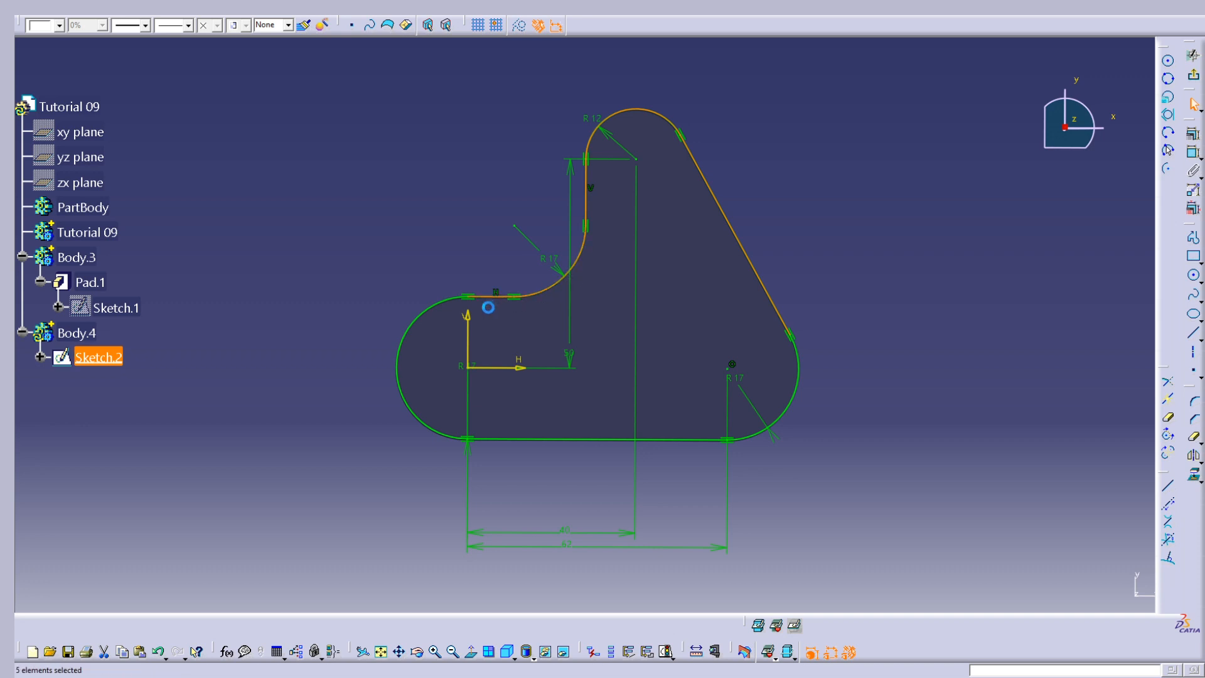
{"action": "left_click", "coordinate": [434, 314], "text": "ctrl"}
{"action": "left_click", "coordinate": [539, 440], "text": "ctrl"}
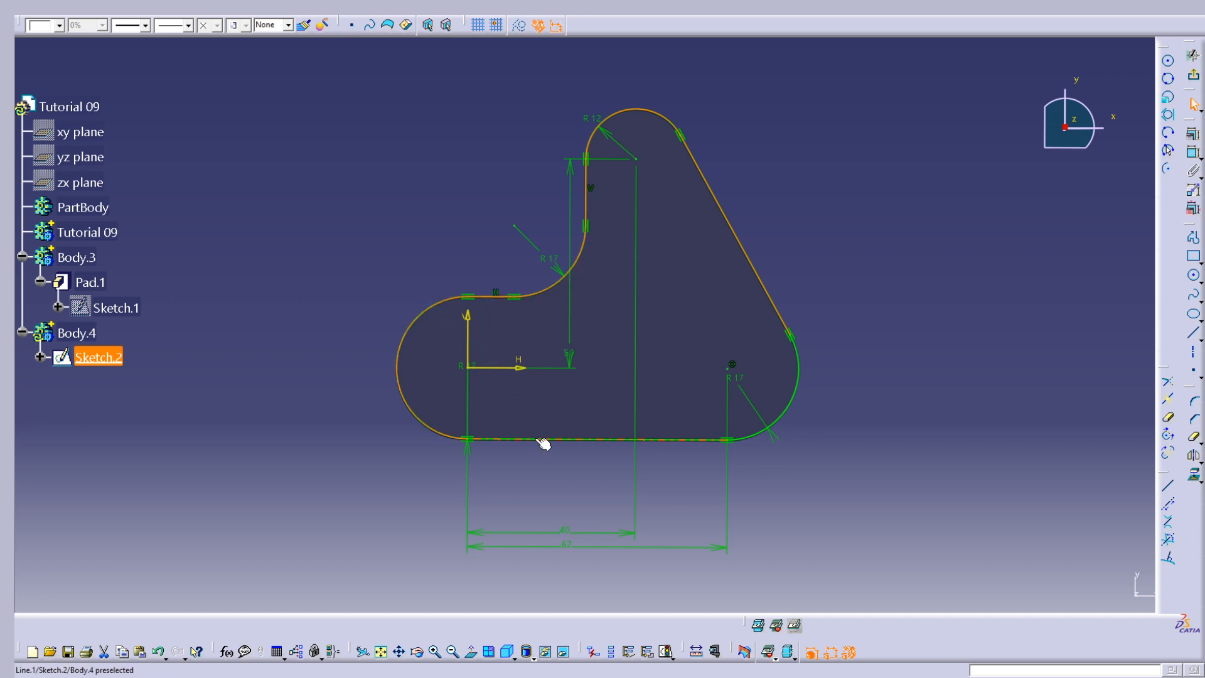
{"action": "left_click", "coordinate": [782, 413], "text": "ctrl"}
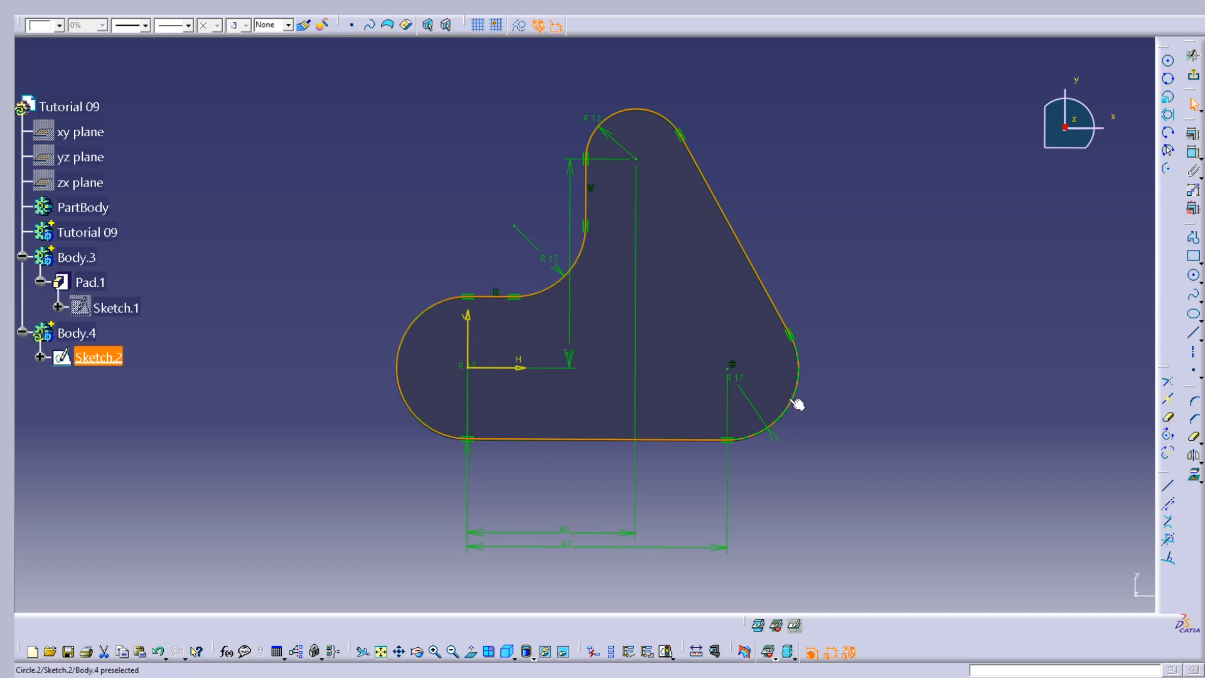
{"action": "left_click", "coordinate": [523, 27]}
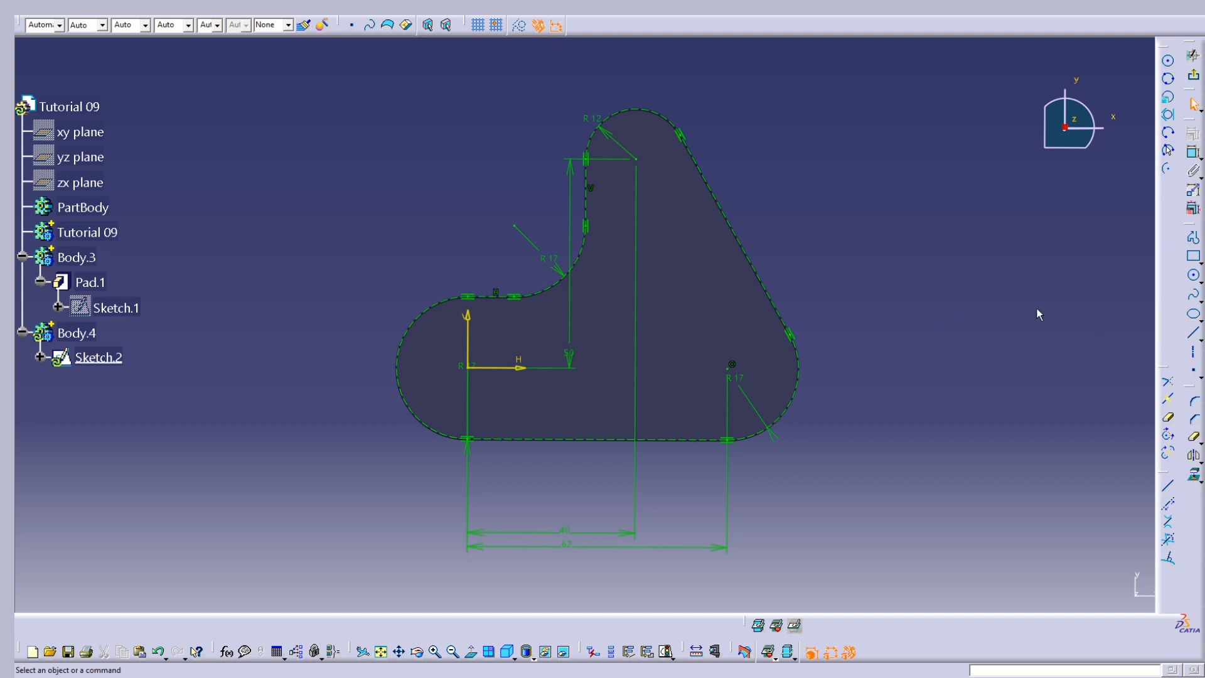
- Draw three circles concentric with the profile's three rounded ends, the one at the sketch origin about 23 mm in diameter
{"action": "left_click", "coordinate": [1192, 276]}
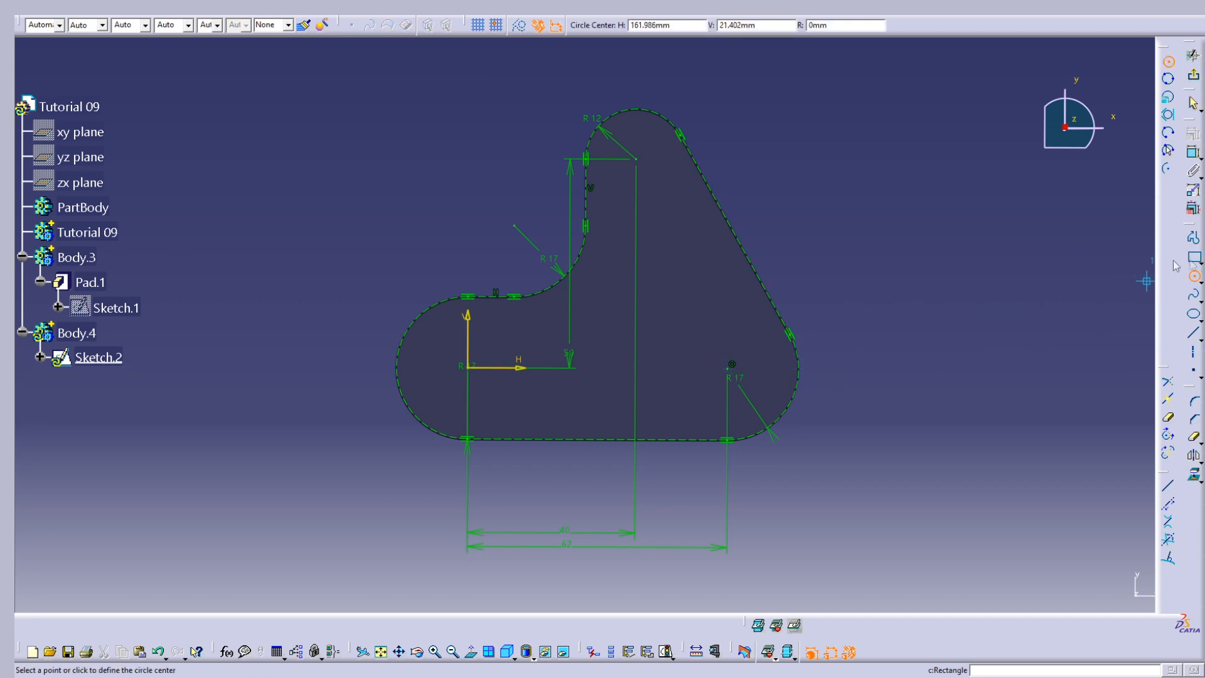
{"action": "left_click", "coordinate": [470, 369]}
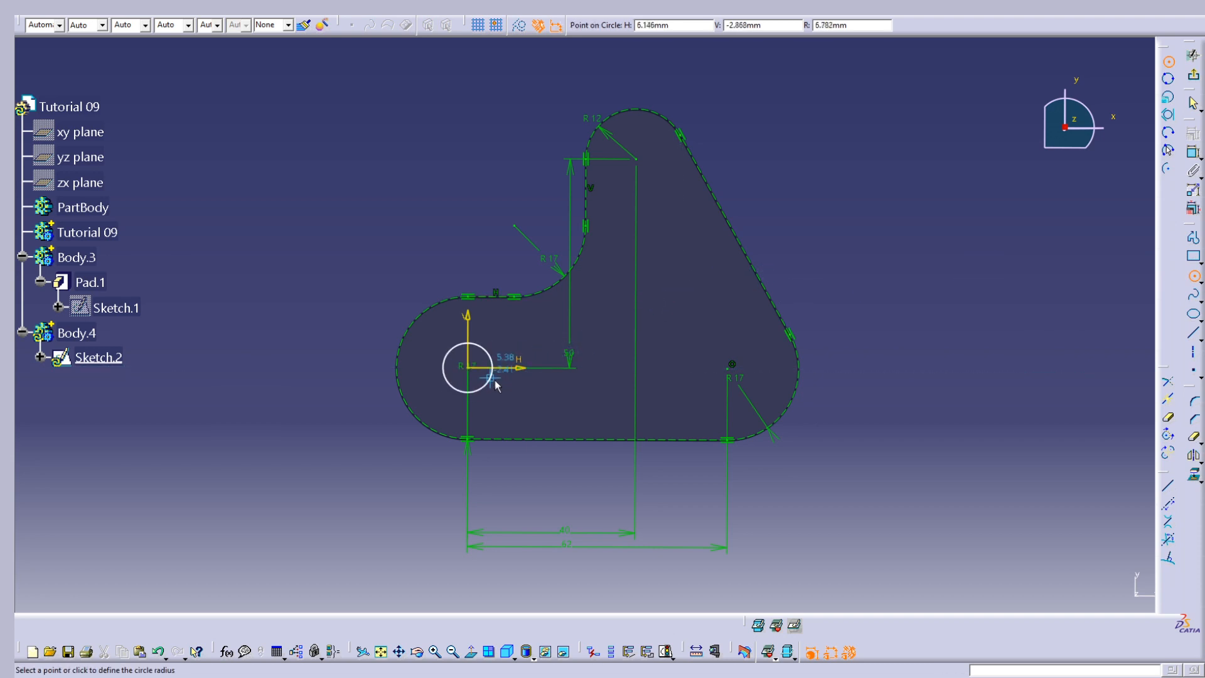
{"action": "left_click", "coordinate": [510, 393]}
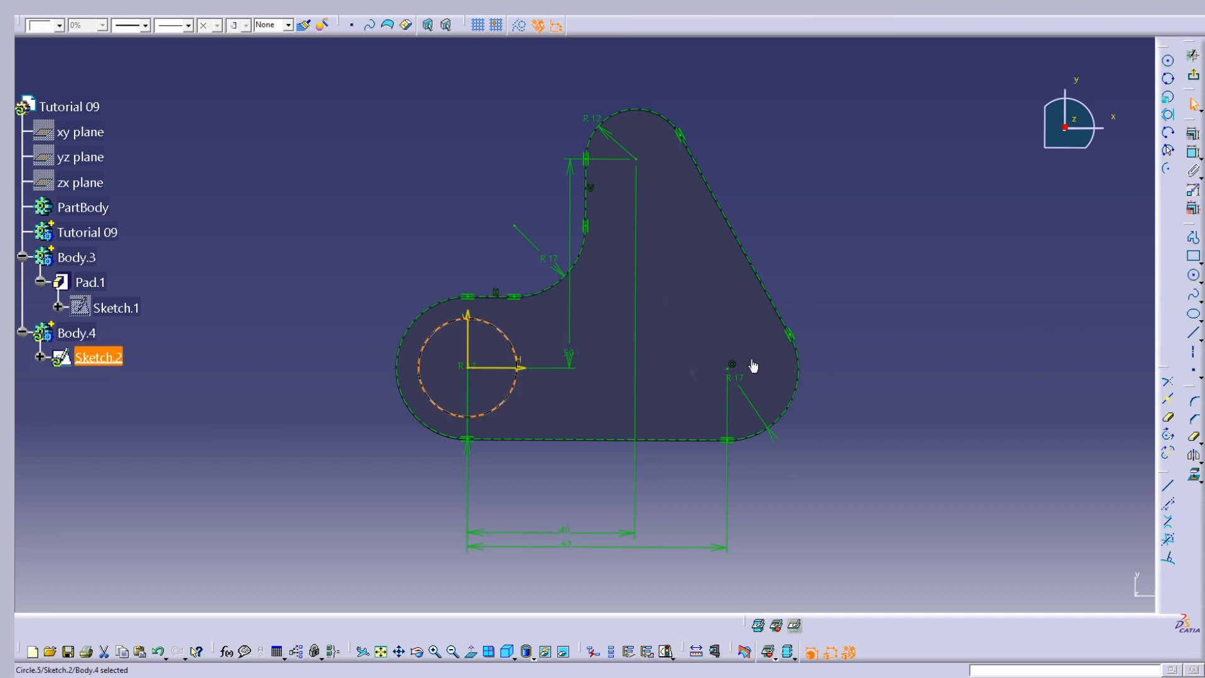
{"action": "left_click", "coordinate": [753, 366]}
{"action": "left_click", "coordinate": [1192, 277]}
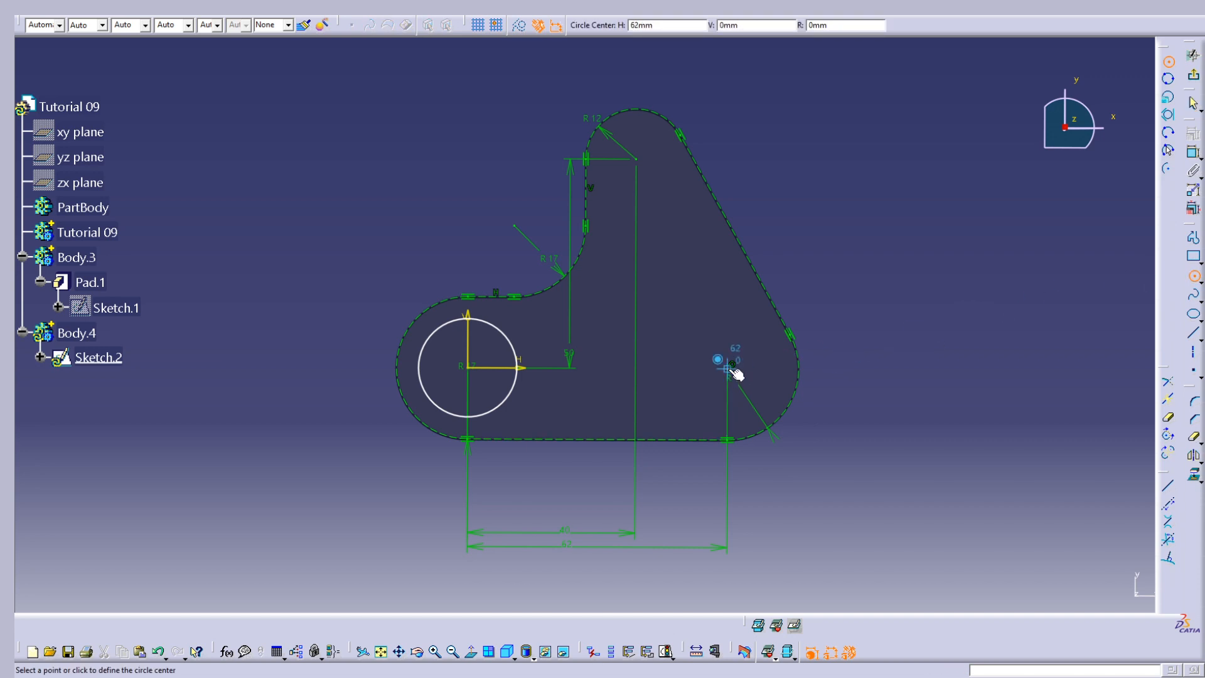
{"action": "left_click", "coordinate": [732, 367]}
{"action": "left_click", "coordinate": [766, 387]}
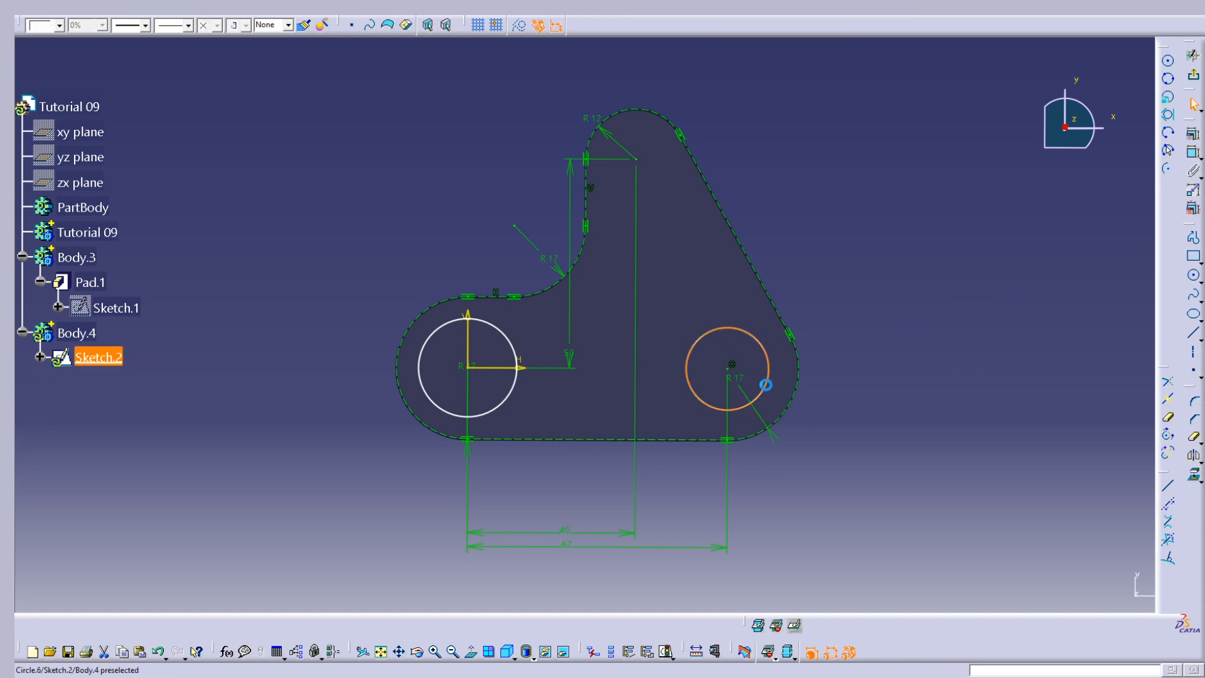
{"action": "left_click", "coordinate": [981, 327]}
{"action": "left_click", "coordinate": [1192, 275]}
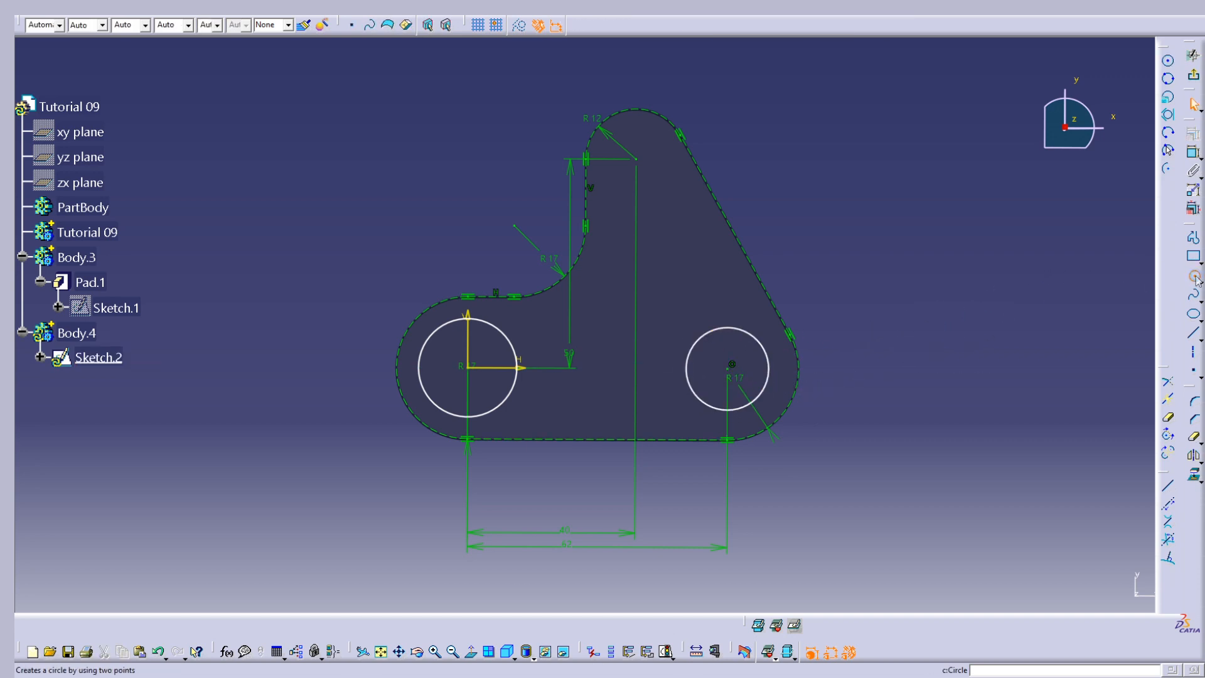
{"action": "left_click", "coordinate": [637, 160]}
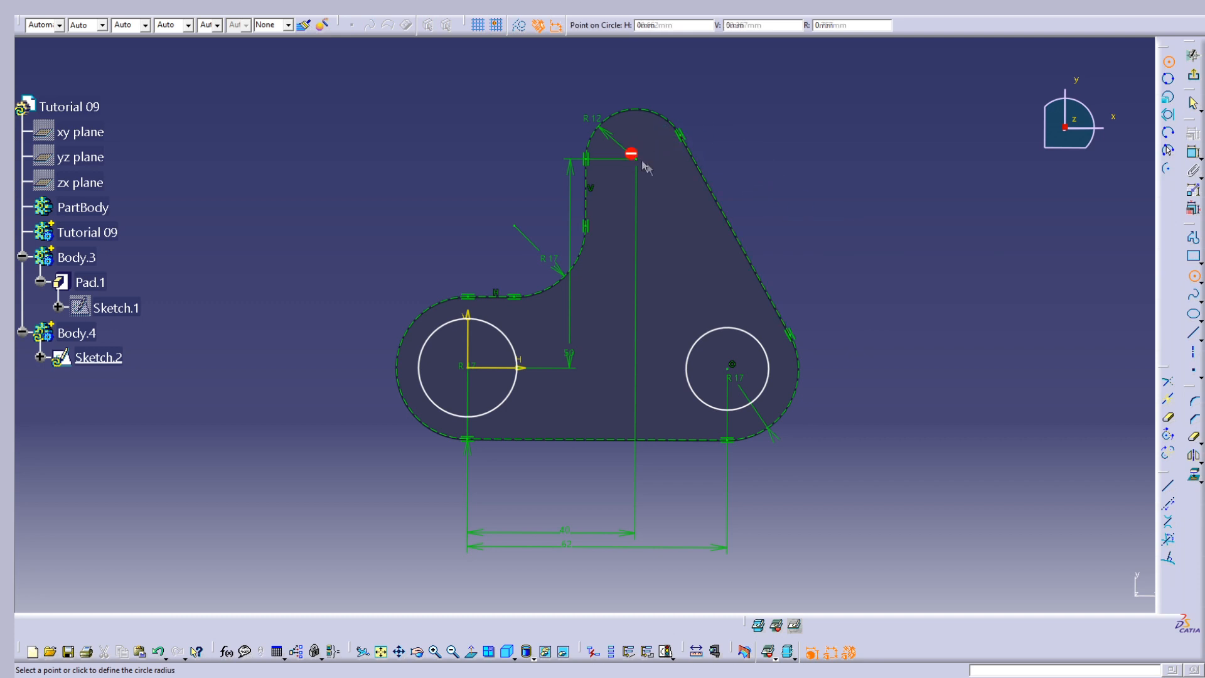
{"action": "left_click", "coordinate": [659, 183]}
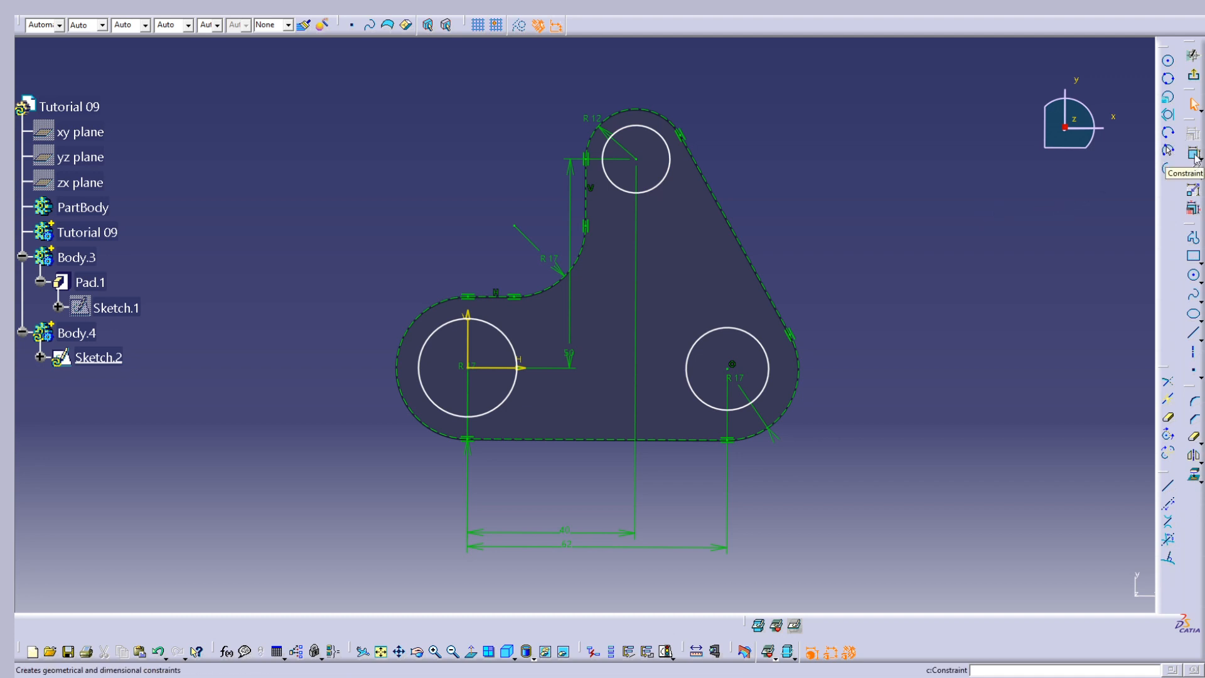
- Constrain the circle at the sketch origin as a diameter dimension of 18 mm
{"action": "left_click", "coordinate": [1195, 154]}
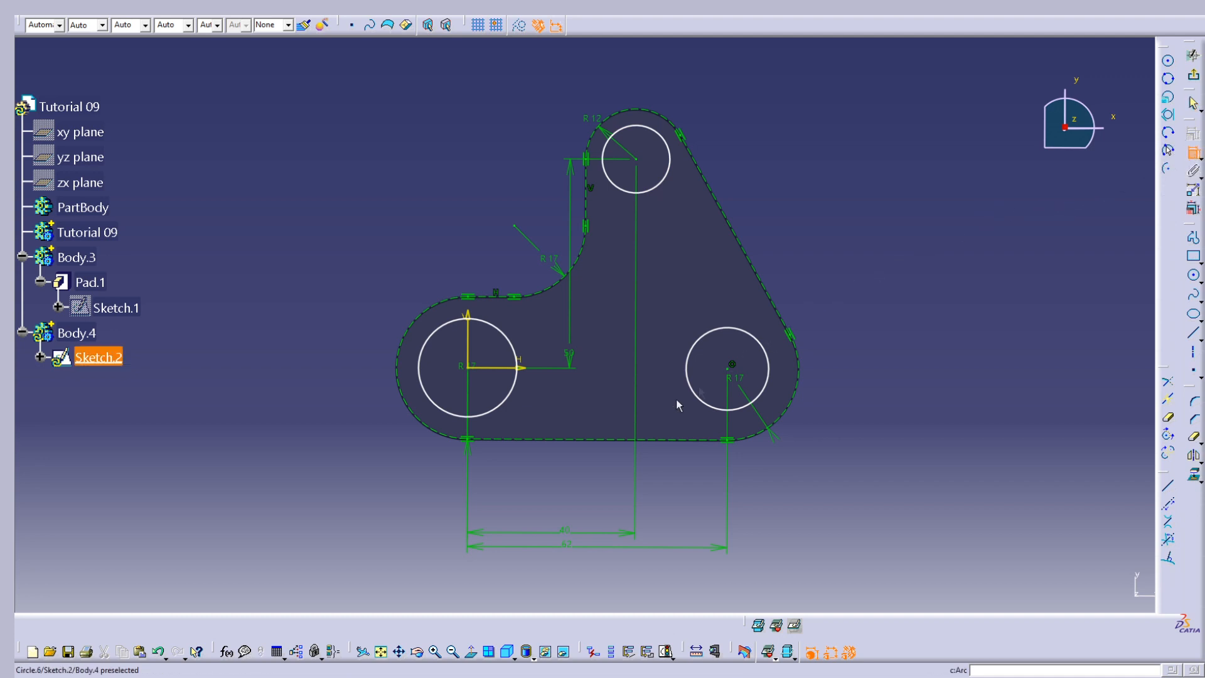
{"action": "left_click", "coordinate": [518, 394]}
{"action": "left_click", "coordinate": [561, 412]}
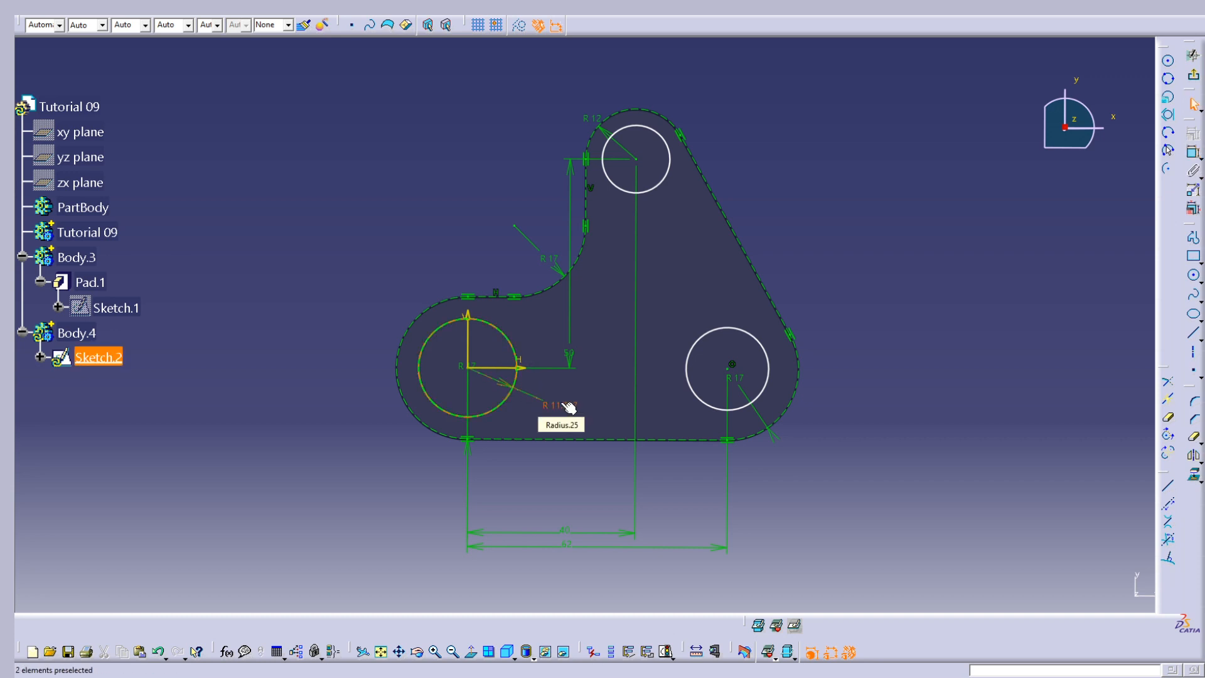
{"action": "double_click", "coordinate": [567, 408]}
{"action": "left_click", "coordinate": [997, 559]}
{"action": "left_click", "coordinate": [988, 577]}
{"action": "left_click_drag", "start_coordinate": [984, 525], "coordinate": [910, 529]}
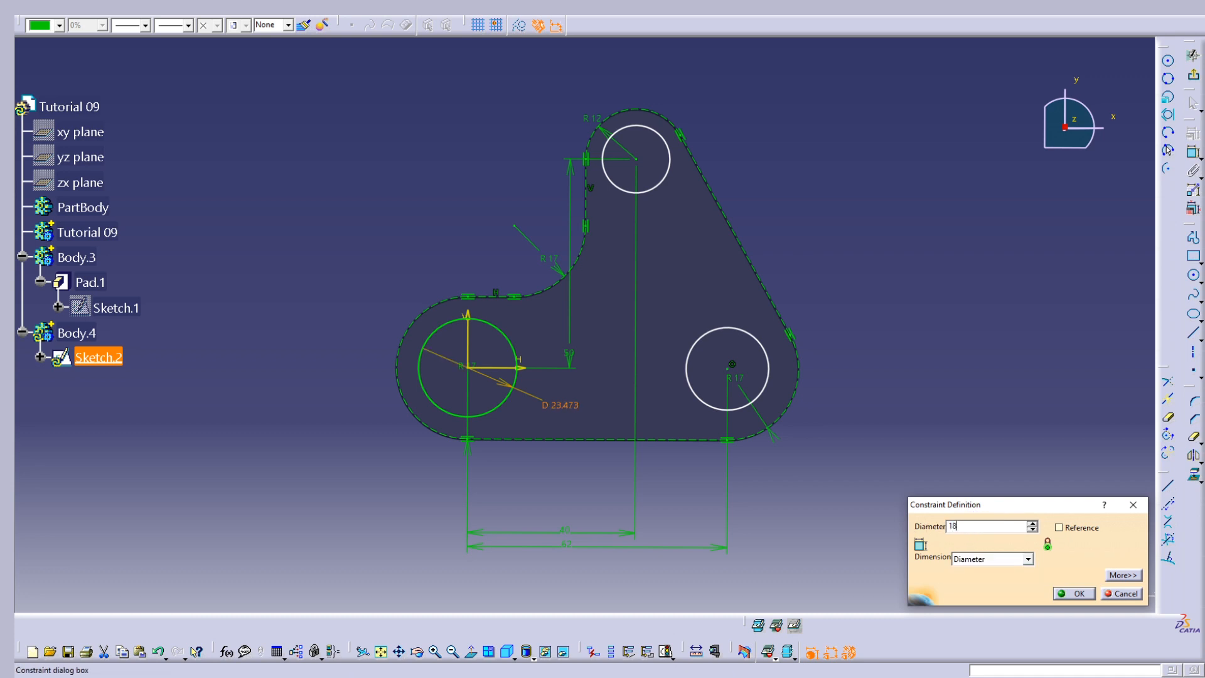
{"action": "key", "text": "Return"}
{"action": "left_click", "coordinate": [937, 369]}
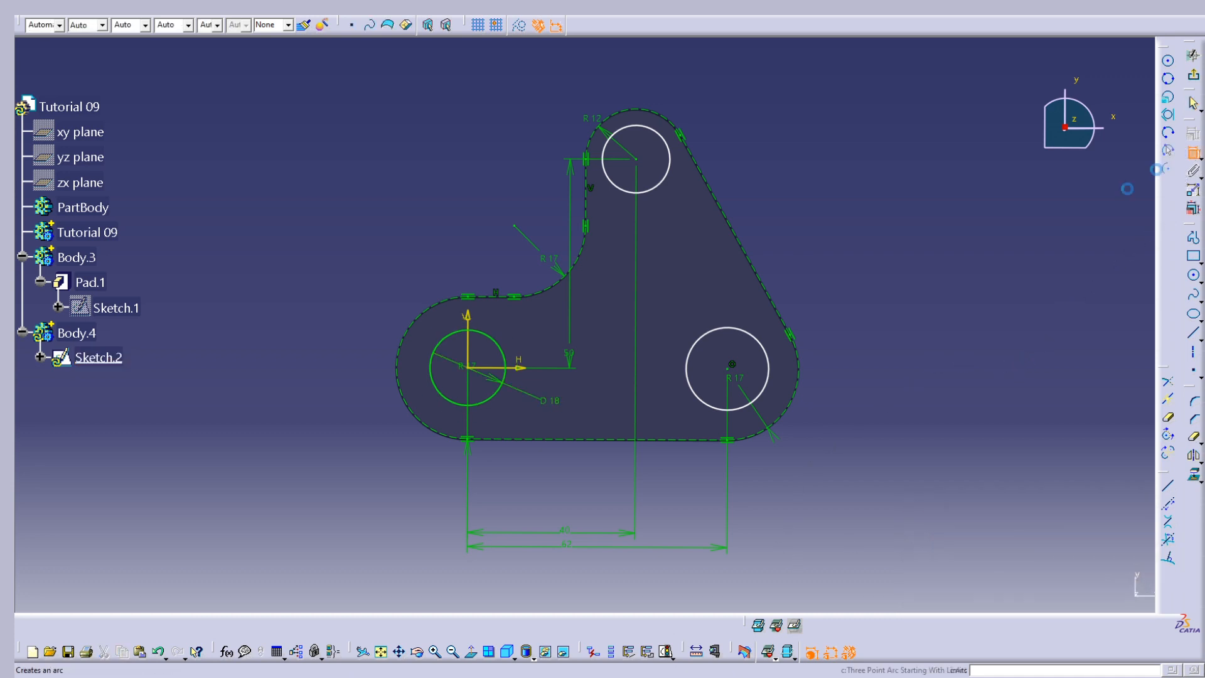
- Constrain the circle at the lower-right rounded end to a diameter of 18 mm
{"action": "left_click", "coordinate": [689, 385]}
{"action": "left_click", "coordinate": [658, 398]}
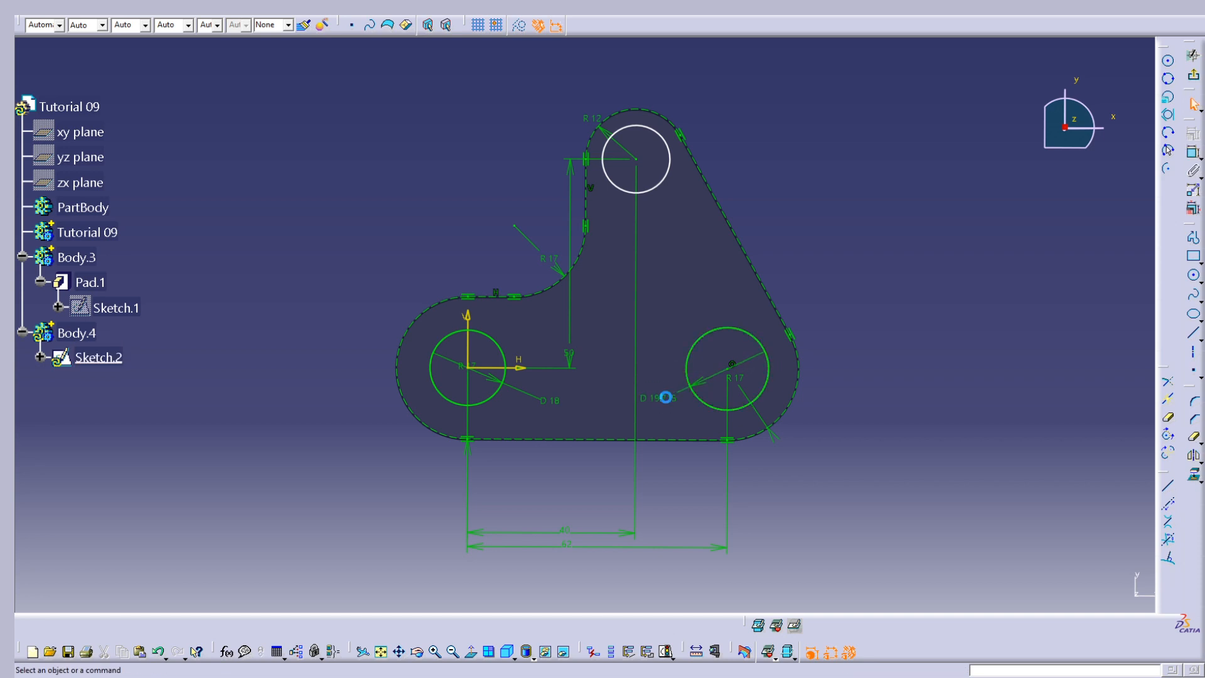
{"action": "double_click", "coordinate": [662, 398]}
{"action": "type", "text": "18"}
{"action": "key", "text": "Return"}
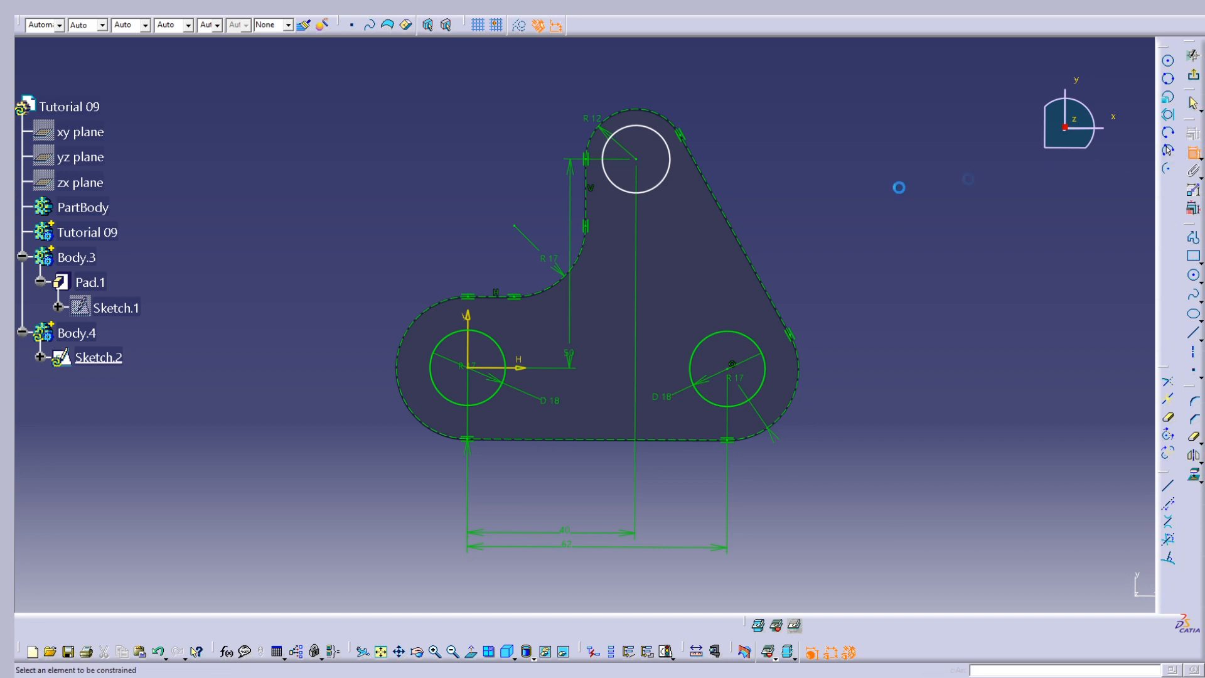
- Constrain the circle at the upper rounded end to a diameter of 12 mm
{"action": "left_click", "coordinate": [667, 187]}
{"action": "left_click", "coordinate": [684, 220]}
{"action": "double_click", "coordinate": [684, 219]}
{"action": "type", "text": "12"}
{"action": "key", "text": "Return"}
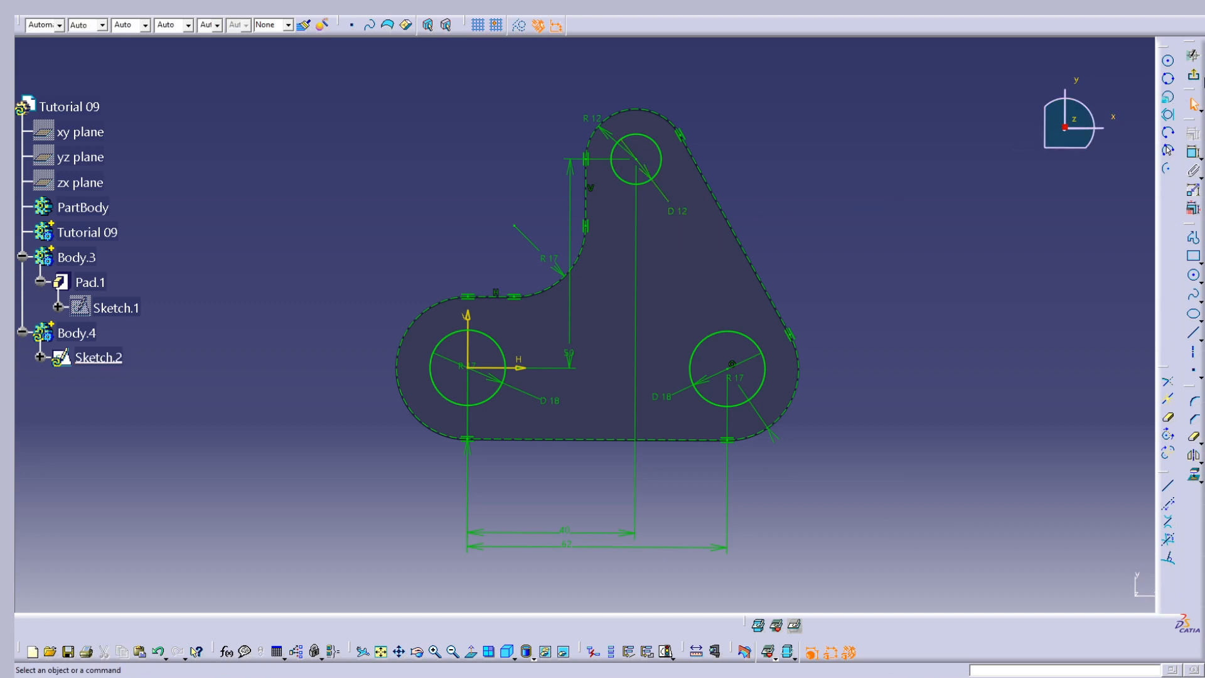
- Leave the three-circle sketch and start a Pad from it, previewing a first limit of 12 mm
{"action": "left_click", "coordinate": [1197, 78]}
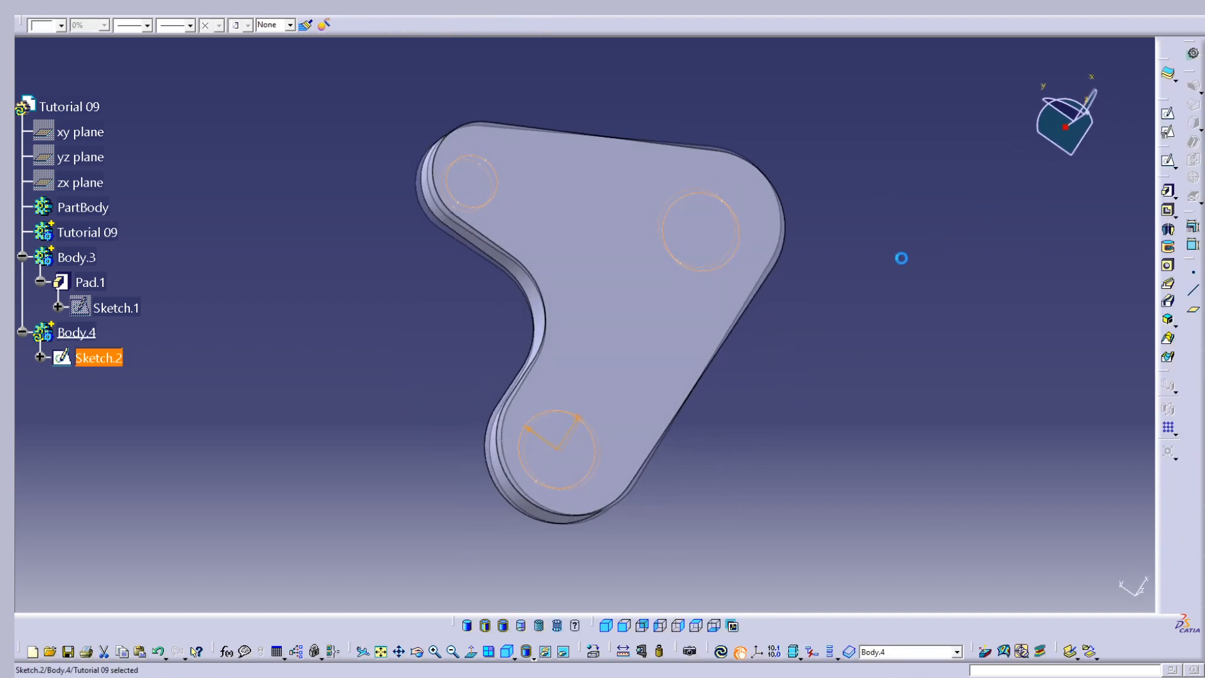
{"action": "mouse_move", "coordinate": [621, 351]}
{"action": "middle_mouse_down"}
{"action": "mouse_move", "coordinate": [614, 217]}
{"action": "mouse_move", "coordinate": [610, 320]}
{"action": "mouse_move", "coordinate": [631, 304]}
{"action": "middle_mouse_up"}
{"action": "left_click", "coordinate": [1166, 195]}
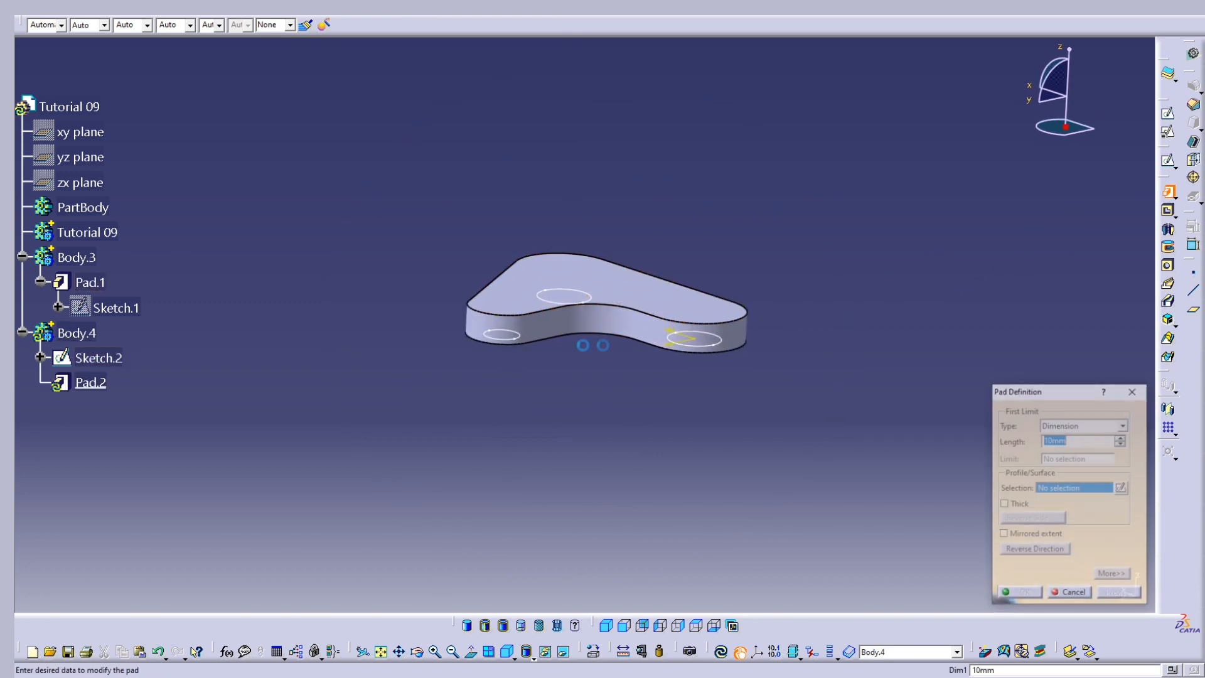
{"action": "left_click", "coordinate": [97, 358]}
{"action": "middle_click_drag", "start_coordinate": [809, 421], "coordinate": [690, 304]}
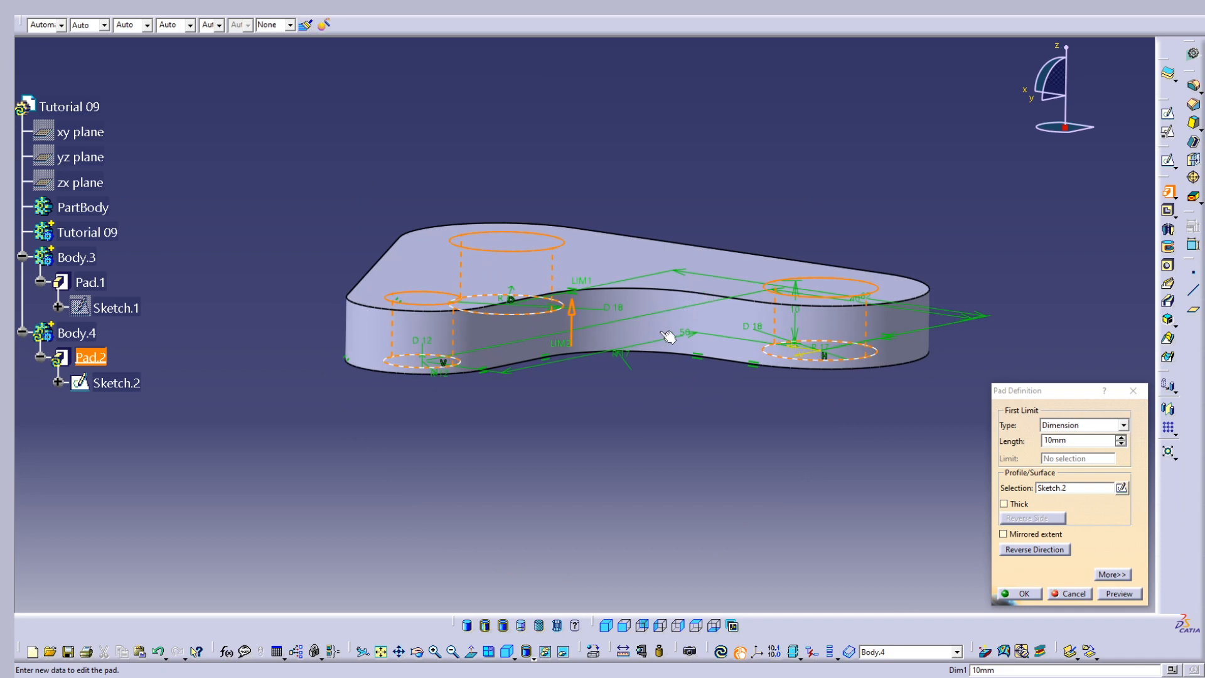
{"action": "middle_click_drag", "start_coordinate": [678, 337], "coordinate": [709, 364]}
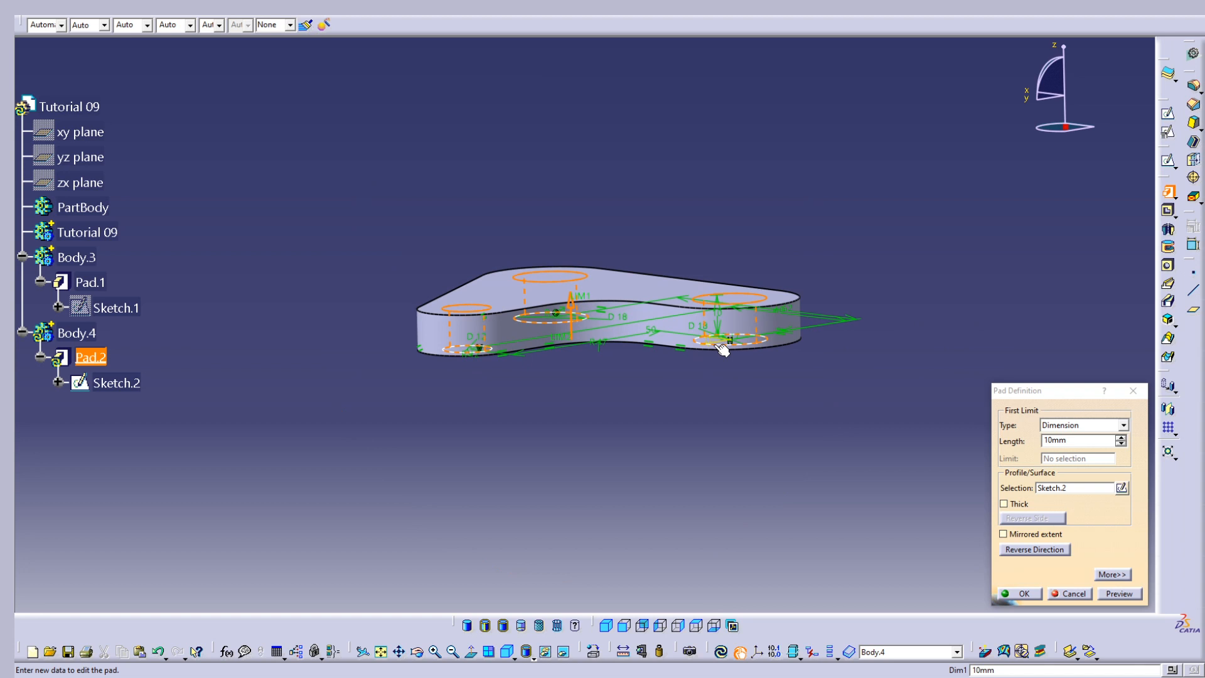
{"action": "left_click", "coordinate": [1106, 575]}
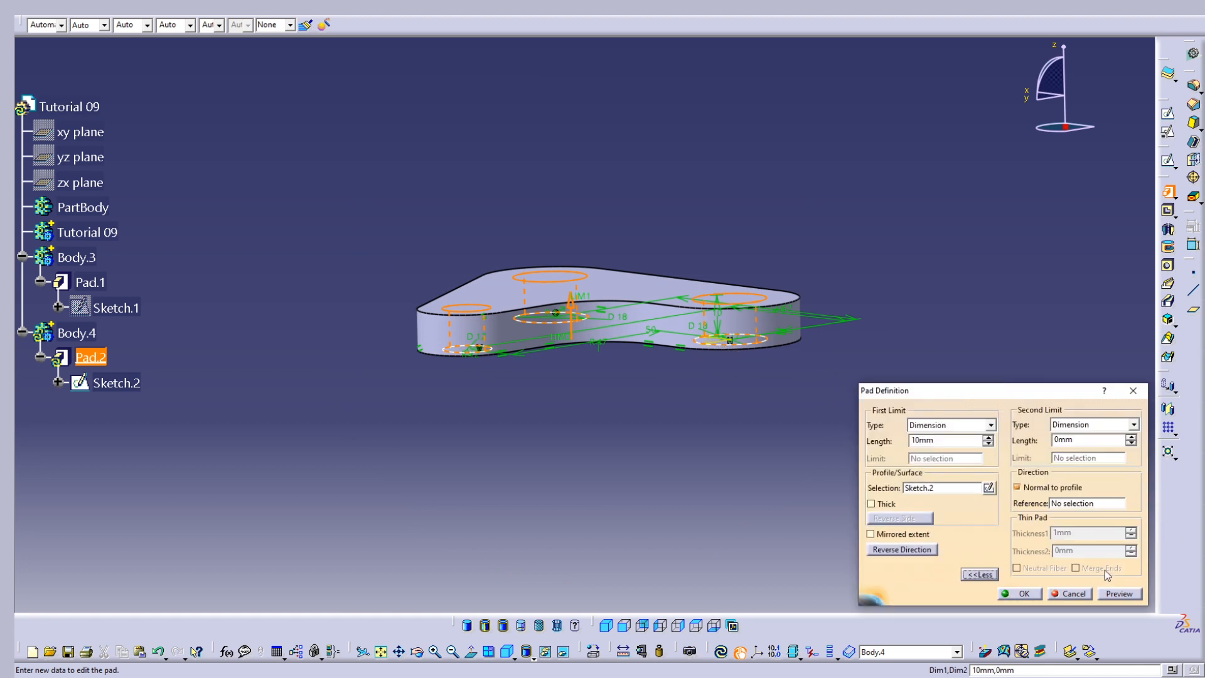
{"action": "double_click", "coordinate": [970, 438]}
{"action": "type", "text": "12"}
{"action": "key", "text": "Tab"}
{"action": "left_click", "coordinate": [1118, 594]}
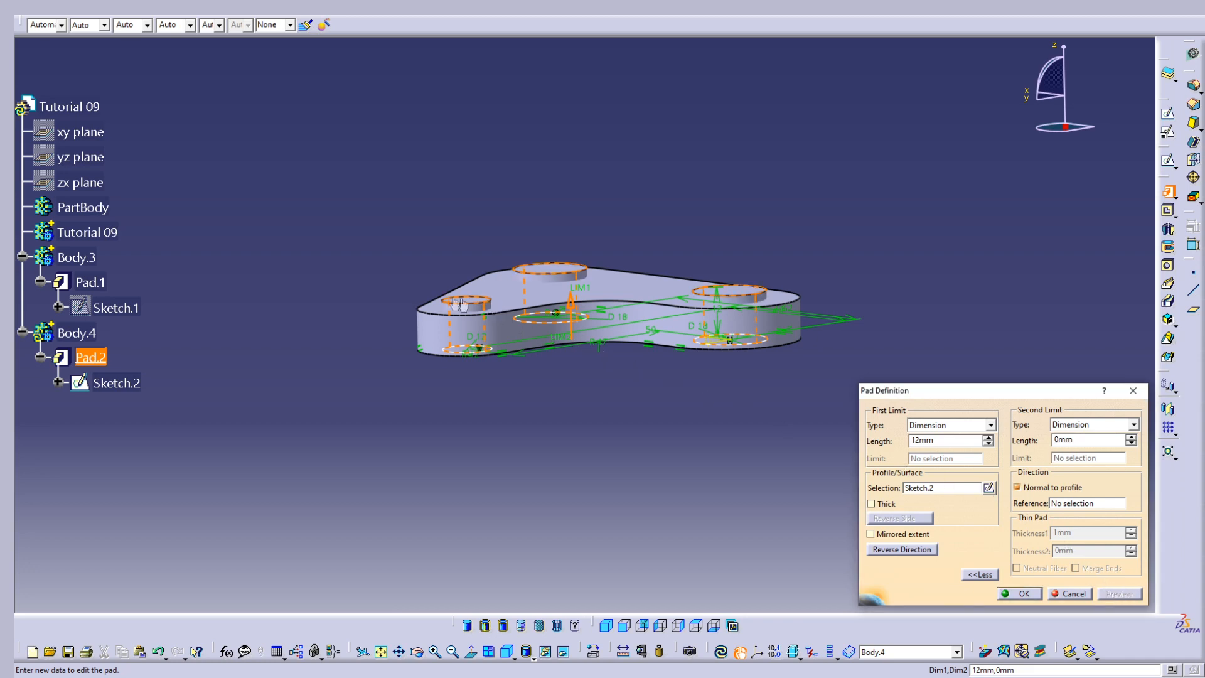
- Set the pad's second limit to 12 mm, create the three cylinders and update the part
{"action": "mouse_move", "coordinate": [618, 342]}
{"action": "middle_mouse_down"}
{"action": "mouse_move", "coordinate": [608, 309]}
{"action": "mouse_move", "coordinate": [627, 331]}
{"action": "middle_mouse_up"}
{"action": "double_click", "coordinate": [1092, 440]}
{"action": "type", "text": "12"}
{"action": "key", "text": "Tab"}
{"action": "mouse_move", "coordinate": [627, 377]}
{"action": "middle_mouse_down"}
{"action": "mouse_move", "coordinate": [633, 402]}
{"action": "mouse_move", "coordinate": [616, 367]}
{"action": "middle_mouse_up"}
{"action": "left_click", "coordinate": [1015, 596]}
{"action": "middle_click_drag", "start_coordinate": [681, 327], "coordinate": [709, 319]}
{"action": "left_click", "coordinate": [721, 651]}
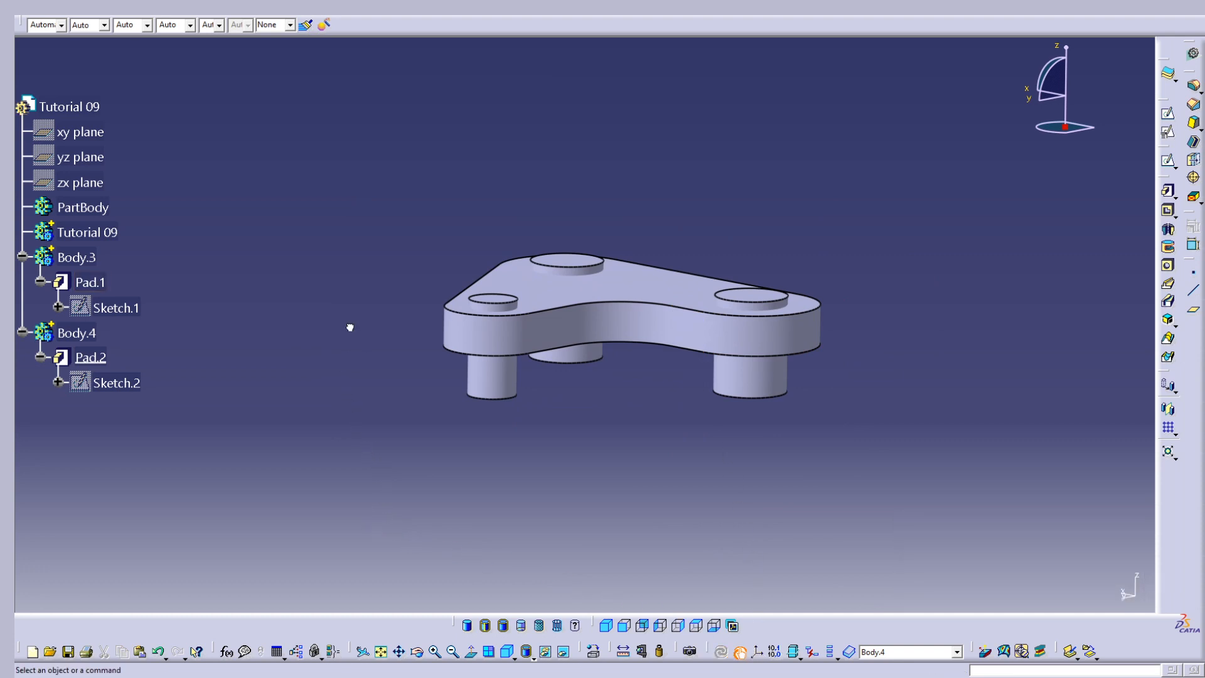
- Define the empty Tutorial 09 body as the in-work object
{"action": "right_click", "coordinate": [97, 236]}
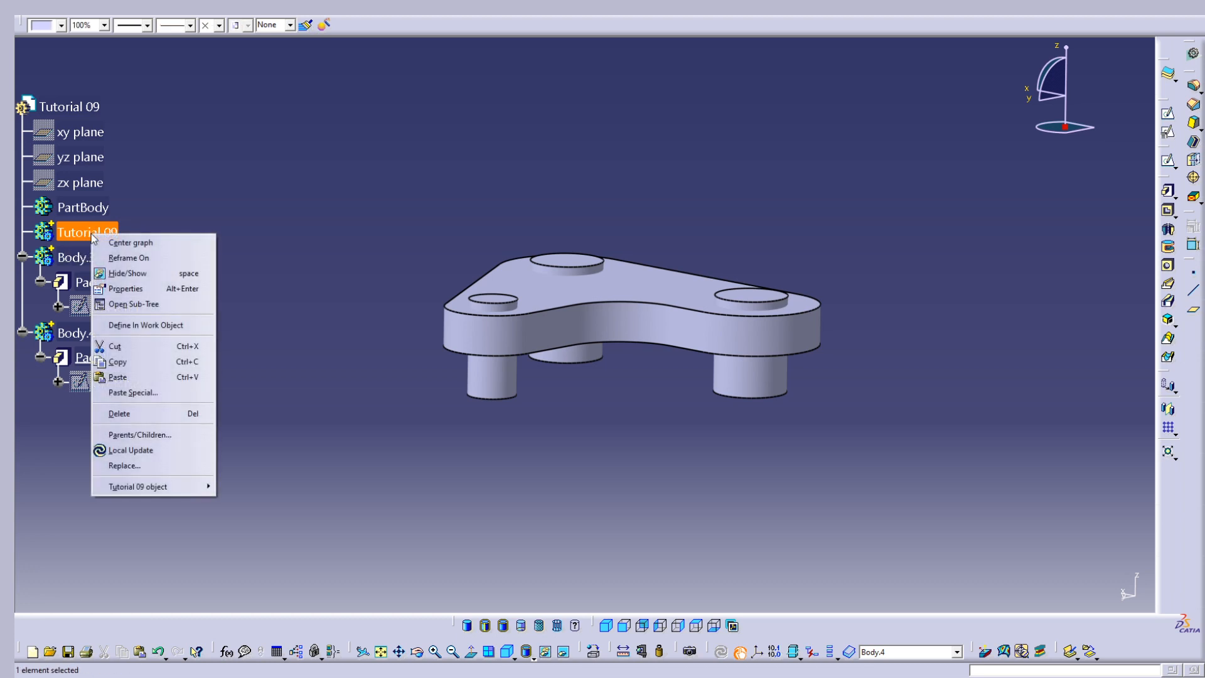
{"action": "left_click", "coordinate": [126, 325]}
{"action": "left_click", "coordinate": [186, 271]}
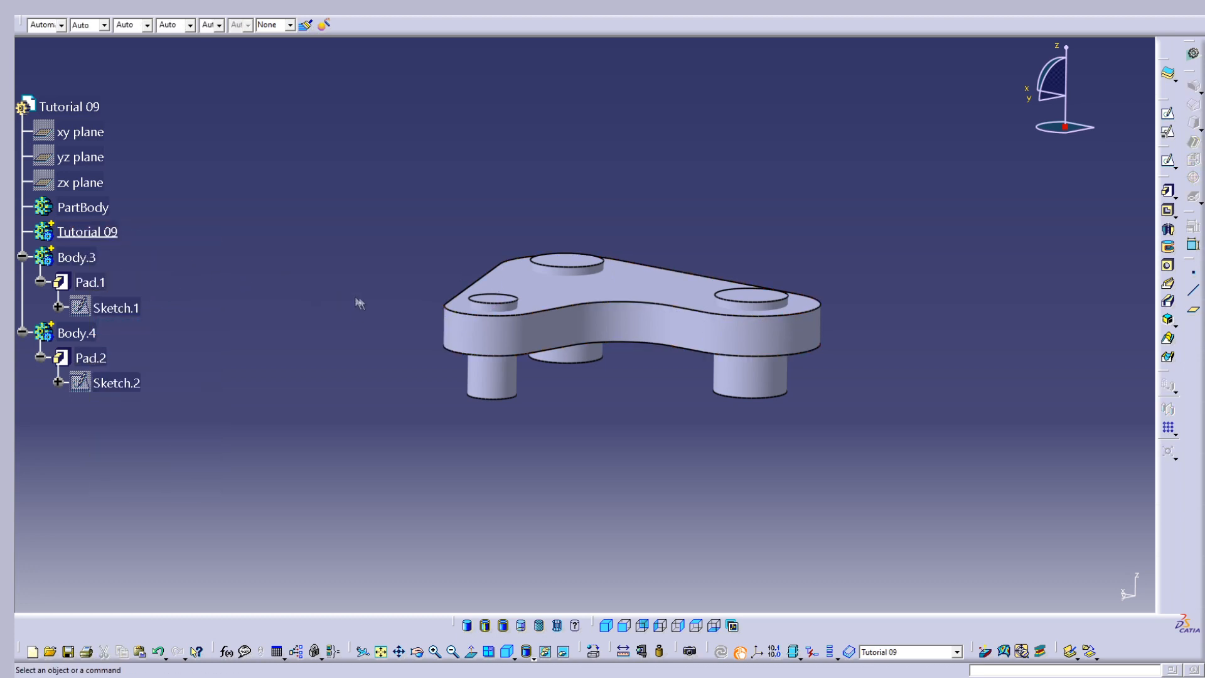
- Add the plate body, Body.3, to the Tutorial 09 body with a Boolean Add
{"action": "left_click", "coordinate": [81, 258]}
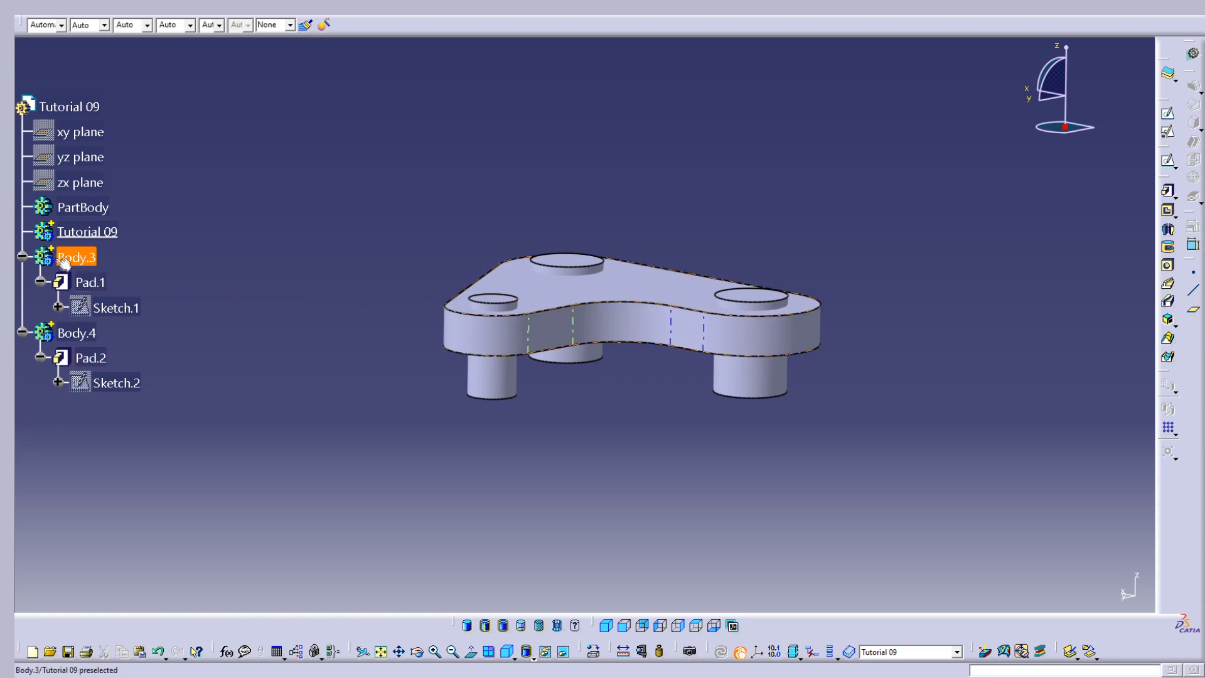
{"action": "right_click", "coordinate": [85, 261]}
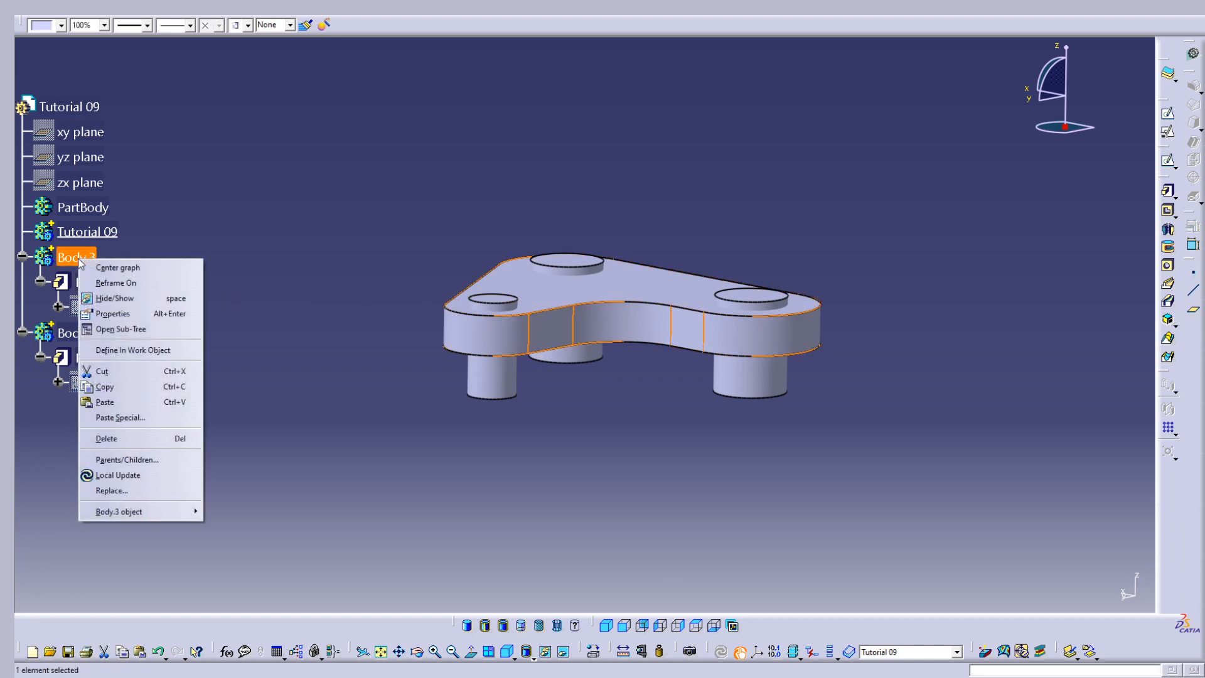
{"action": "mouse_move", "coordinate": [137, 512]}
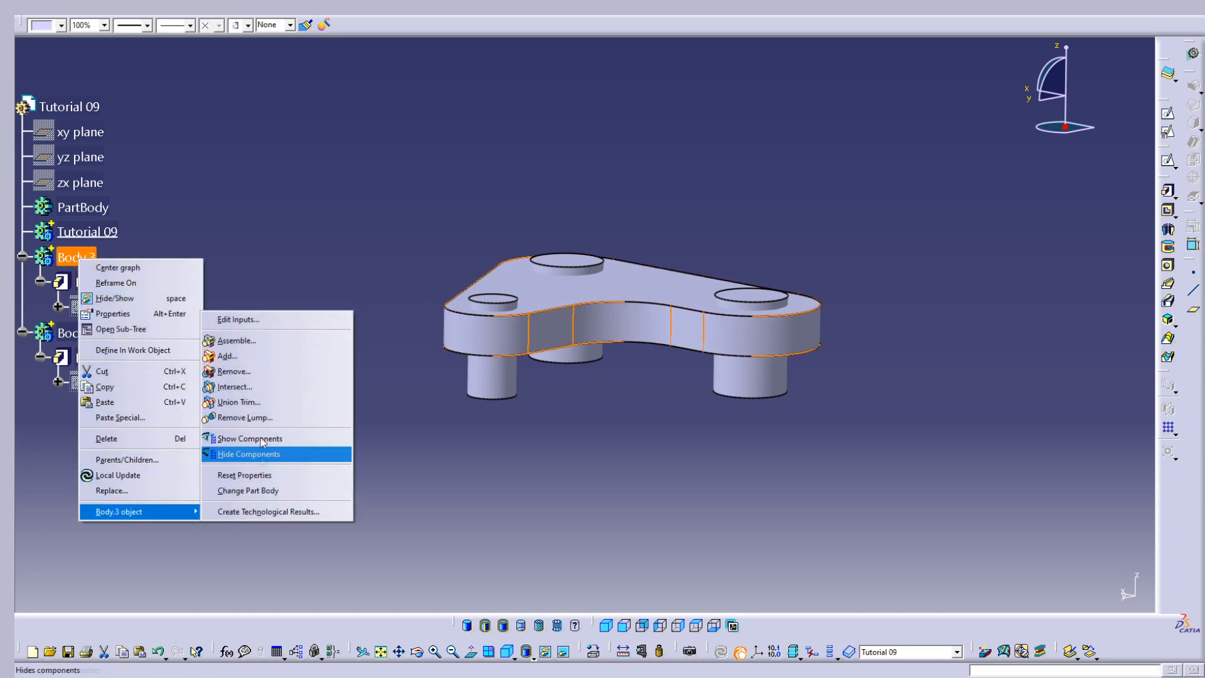
{"action": "left_click", "coordinate": [253, 356]}
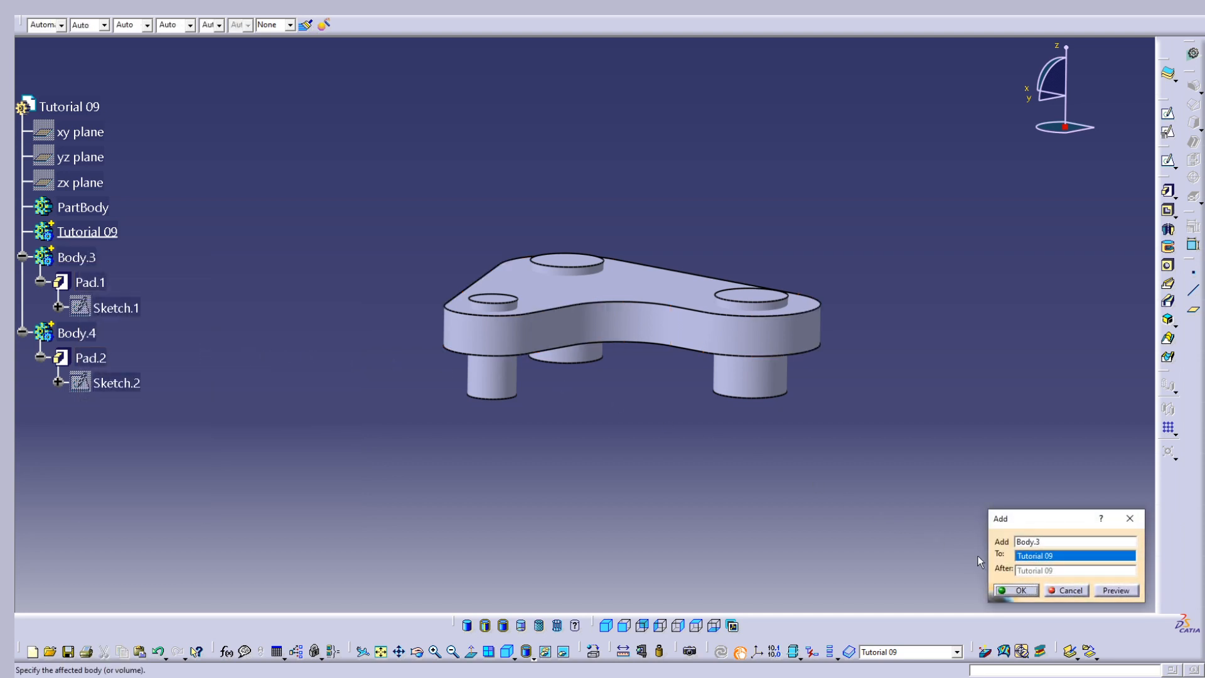
{"action": "left_click", "coordinate": [1018, 591]}
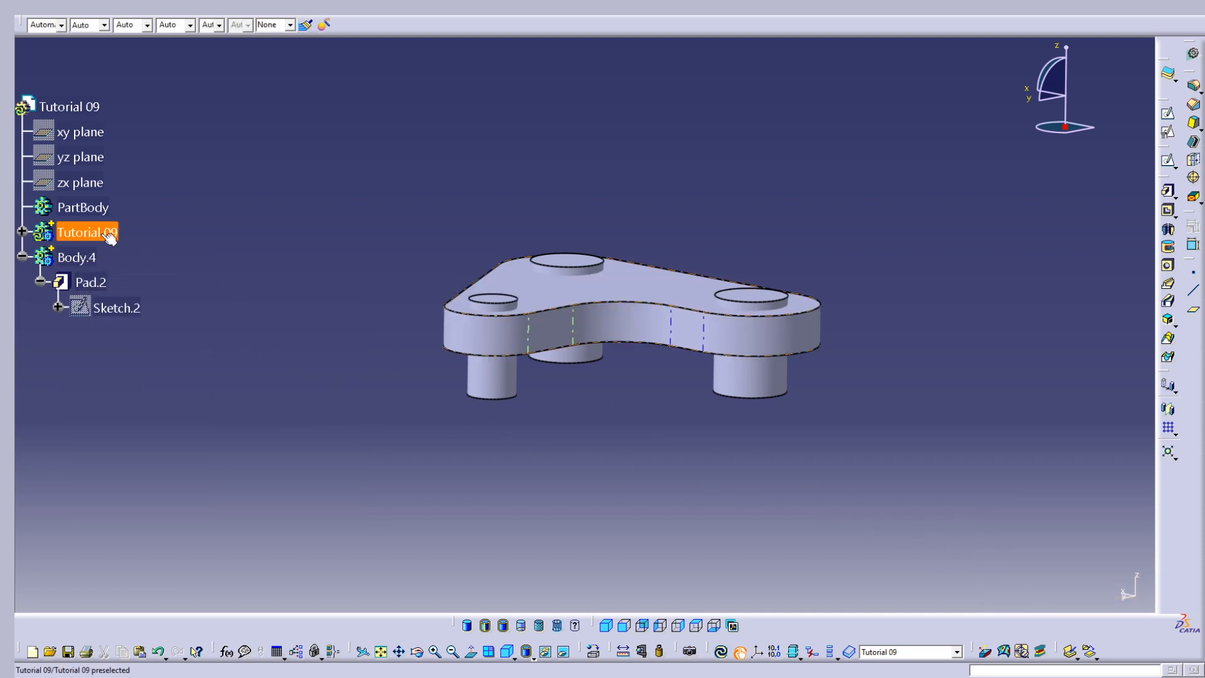
{"action": "left_click", "coordinate": [129, 283]}
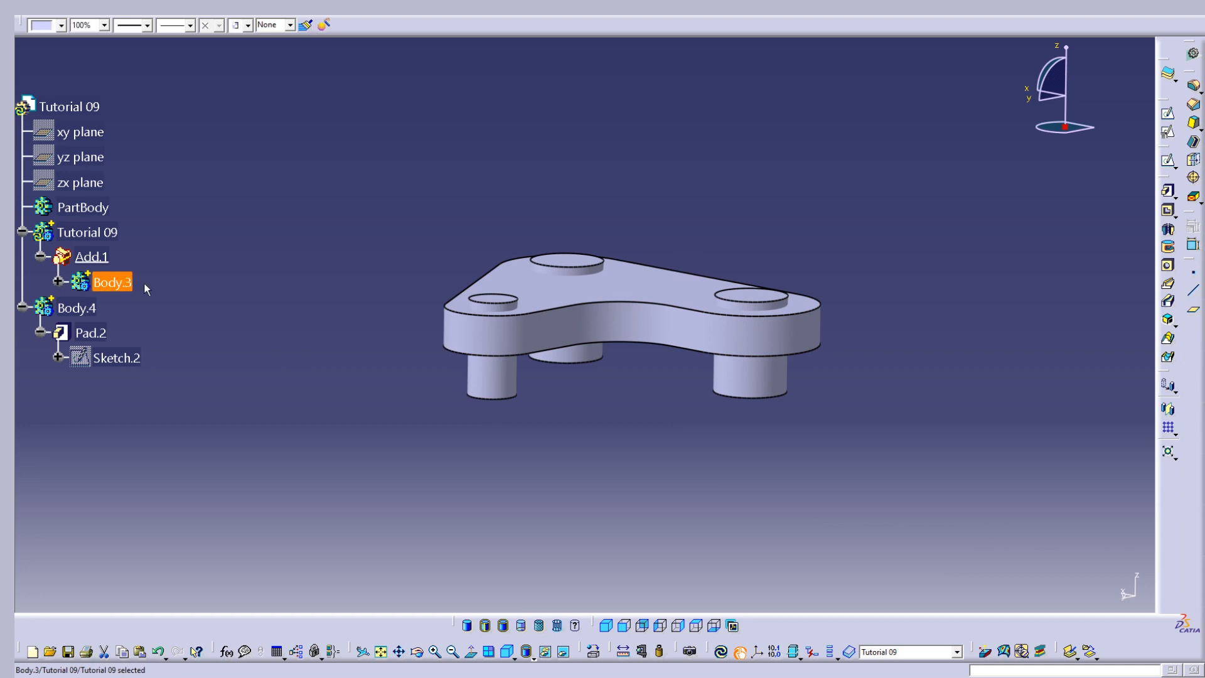
- Make the Tutorial 09 body itself the in-work object instead of its Add operation
{"action": "left_click", "coordinate": [109, 233]}
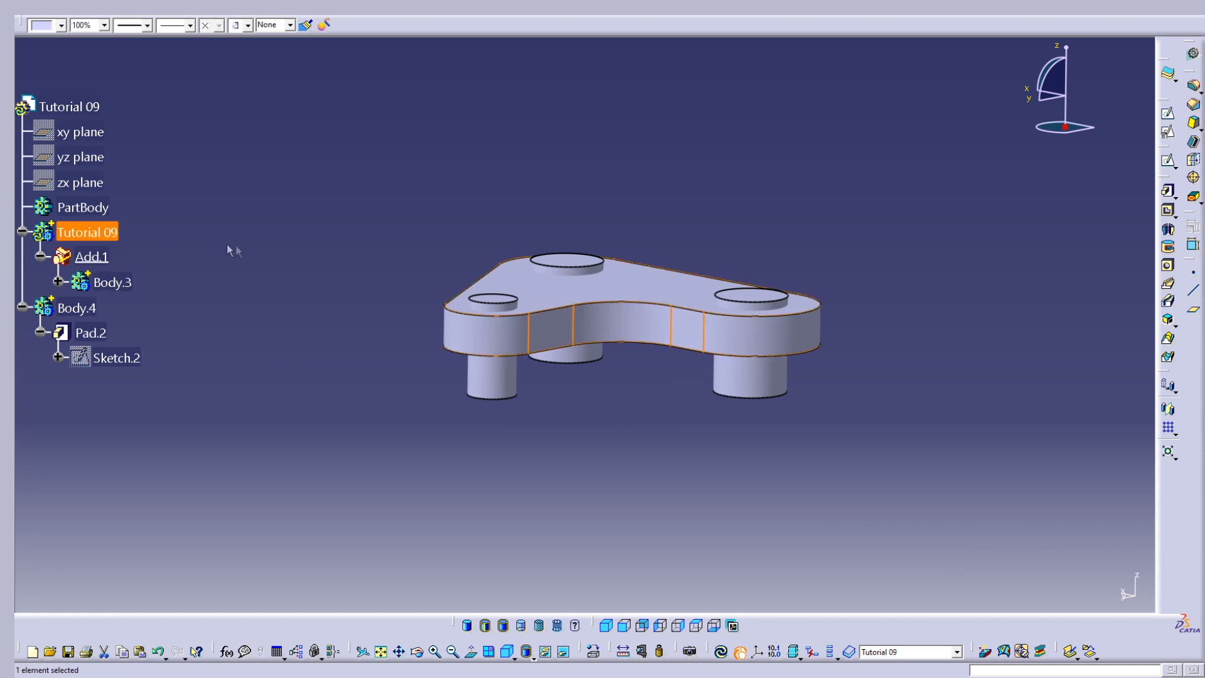
{"action": "right_click", "coordinate": [94, 234]}
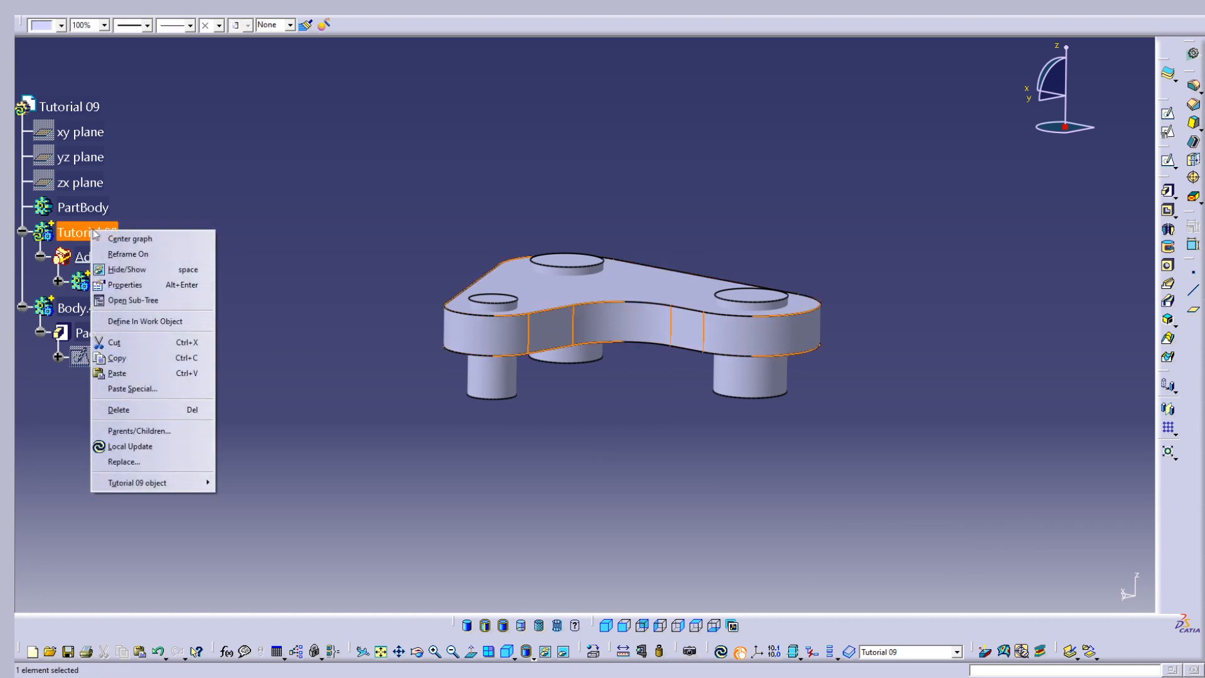
{"action": "left_click", "coordinate": [162, 321]}
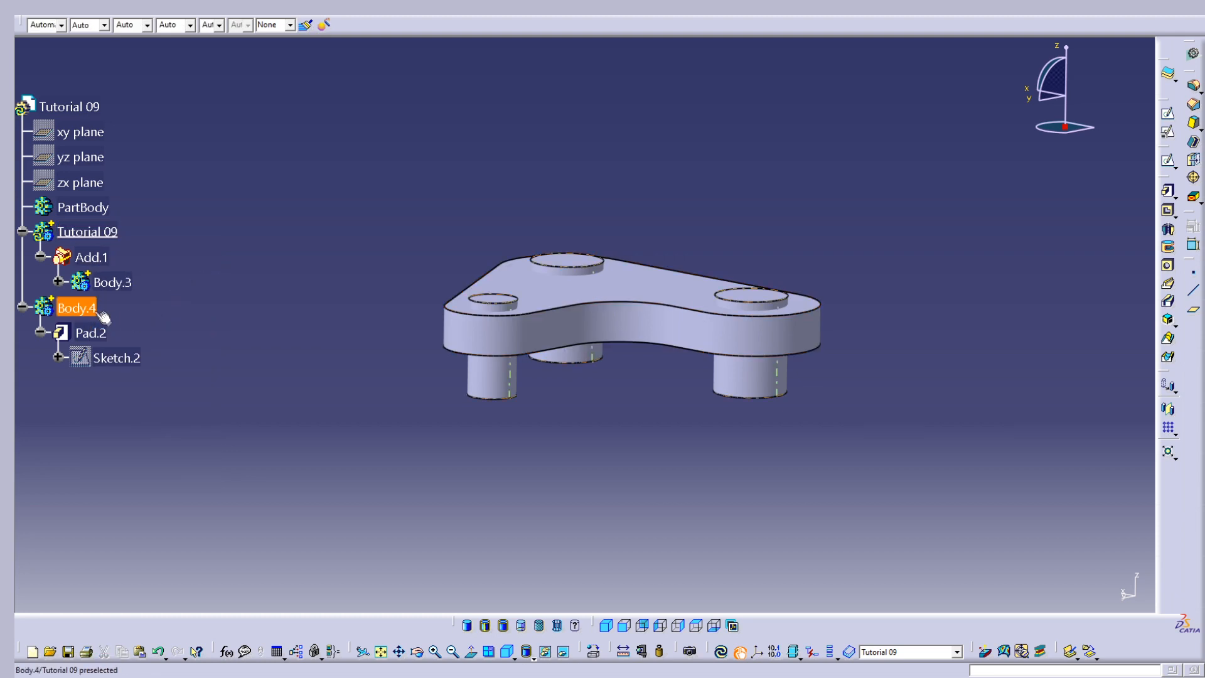
- Subtract the cylinder body, Body.4, from the Tutorial 09 body with a Boolean Remove and update the part
{"action": "left_click", "coordinate": [87, 310]}
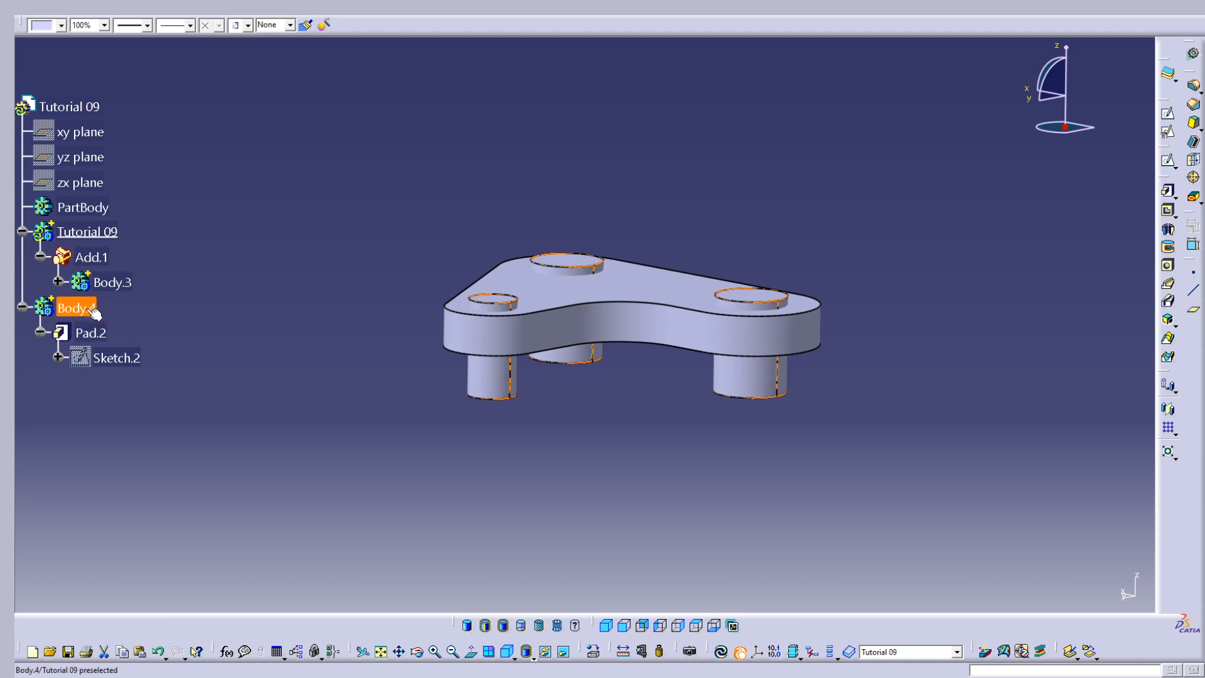
{"action": "right_click", "coordinate": [92, 311]}
{"action": "mouse_move", "coordinate": [157, 563]}
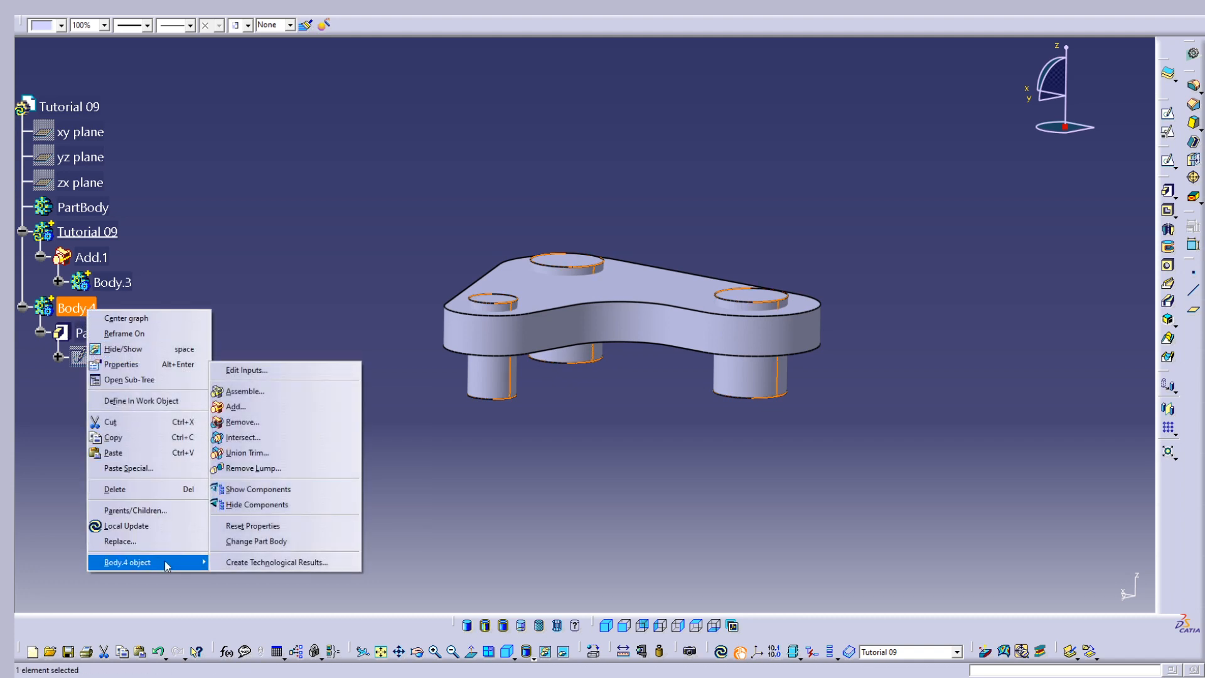
{"action": "left_click", "coordinate": [294, 425]}
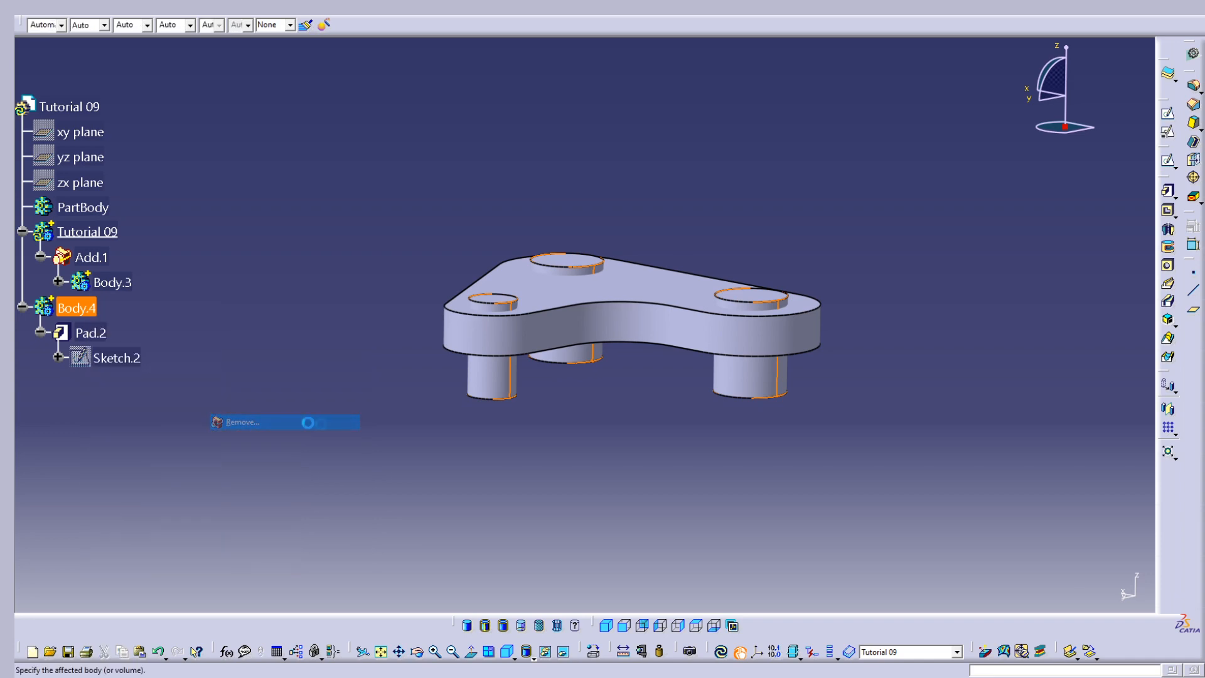
{"action": "left_click", "coordinate": [1023, 591]}
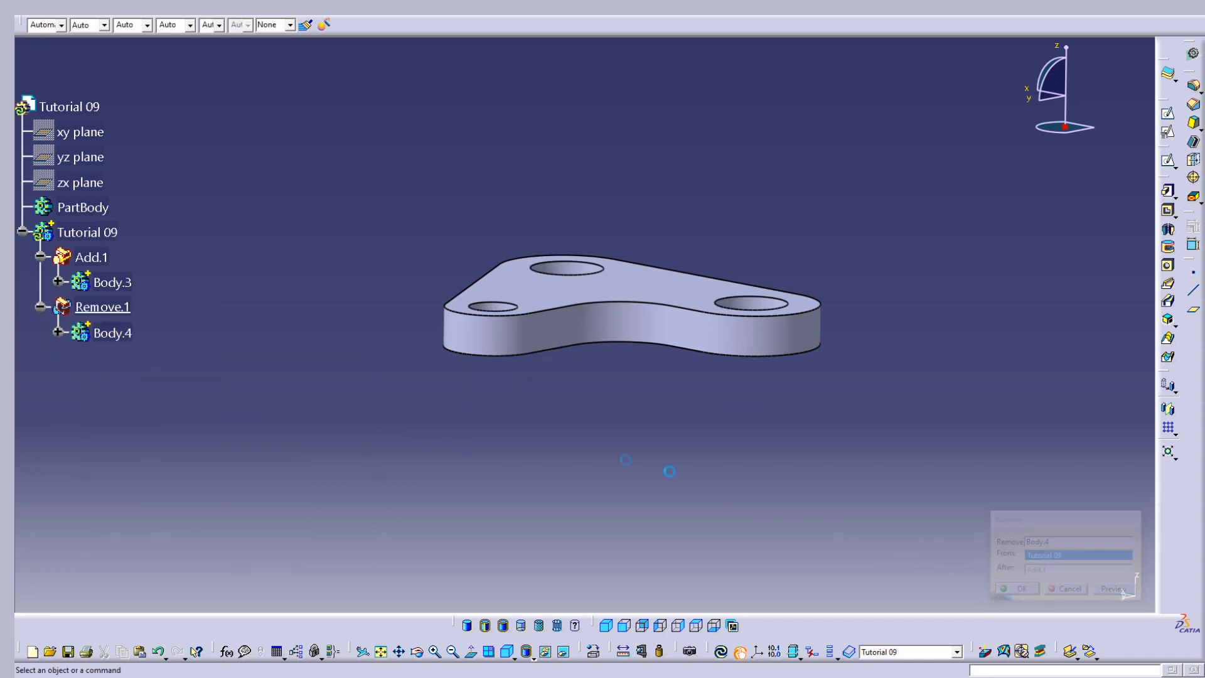
{"action": "left_click", "coordinate": [722, 651]}
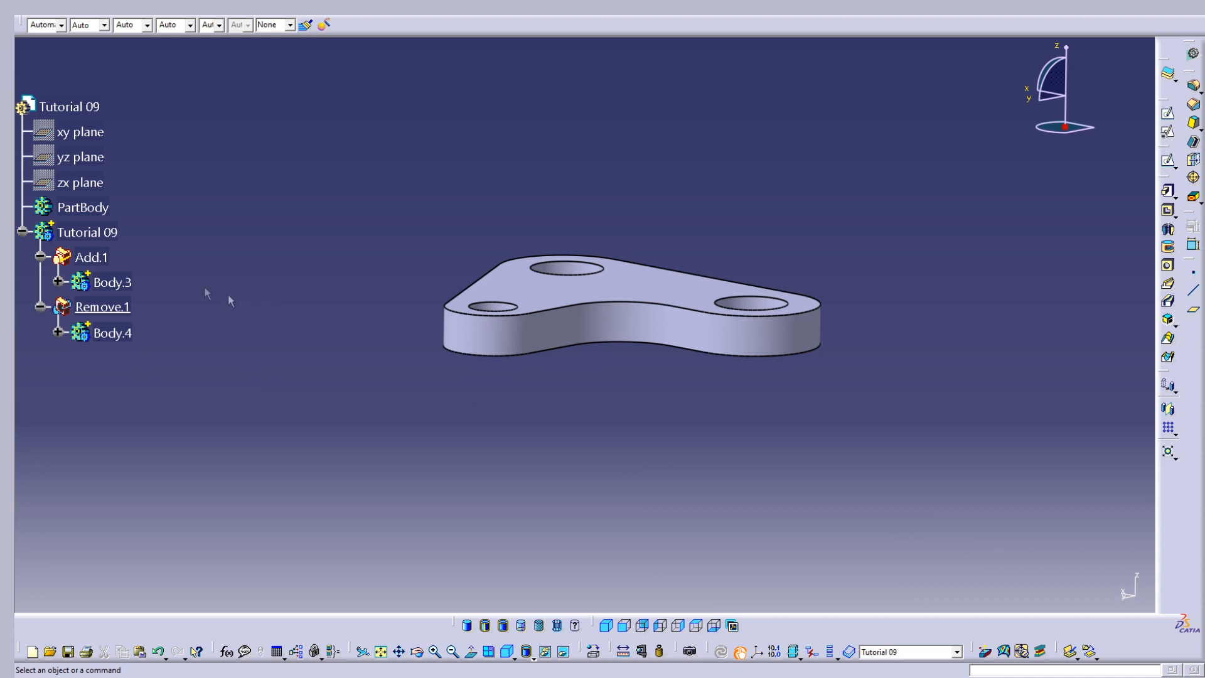
- Inspect the plate's three holes and display the part in the standard isometric view
{"action": "middle_click_drag", "start_coordinate": [590, 329], "coordinate": [744, 238]}
{"action": "left_click", "coordinate": [606, 626]}
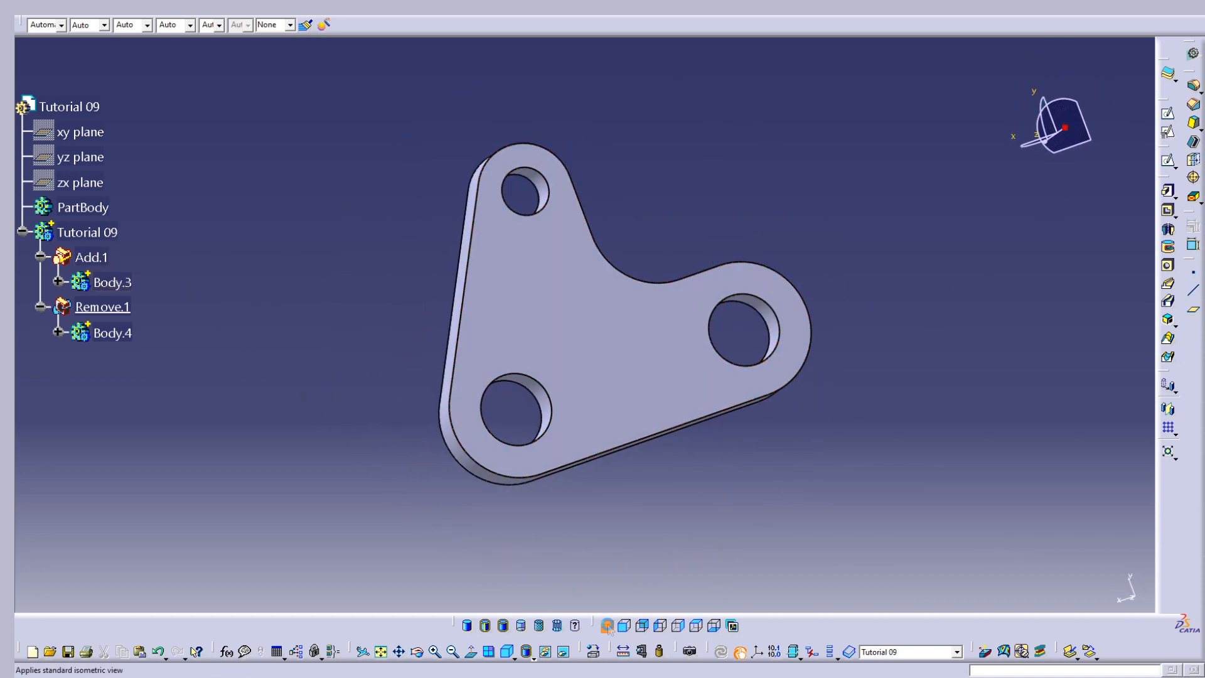
{"action": "middle_click_drag", "start_coordinate": [745, 359], "coordinate": [706, 363]}
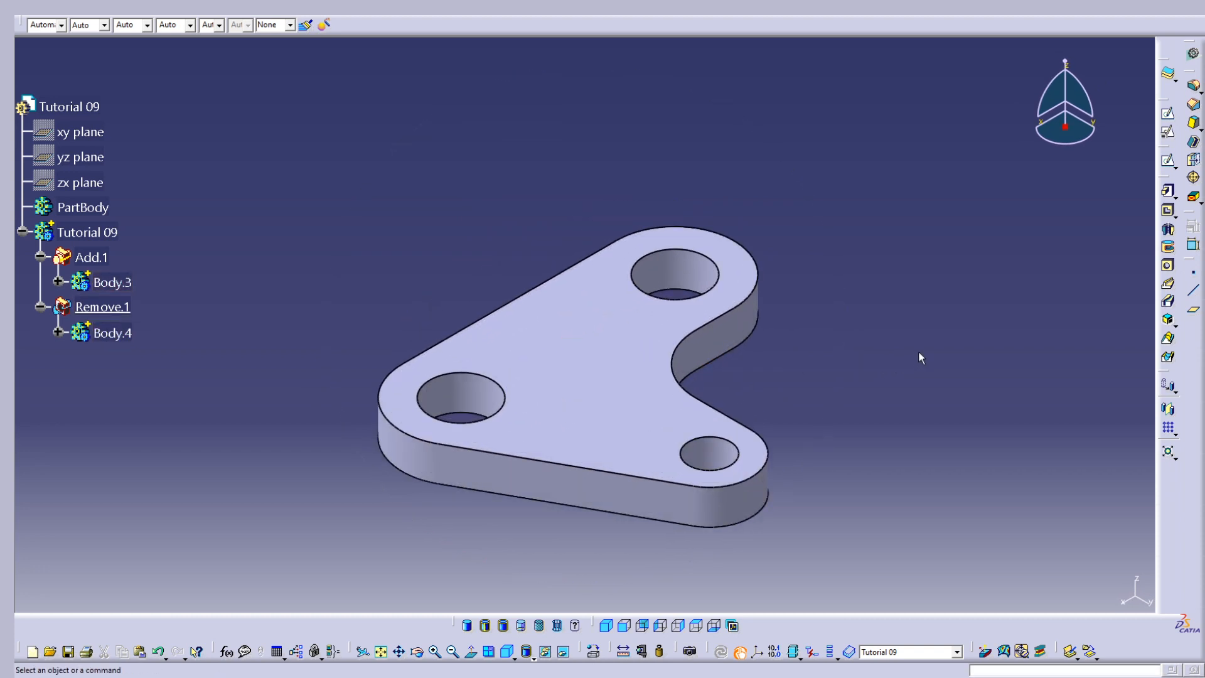